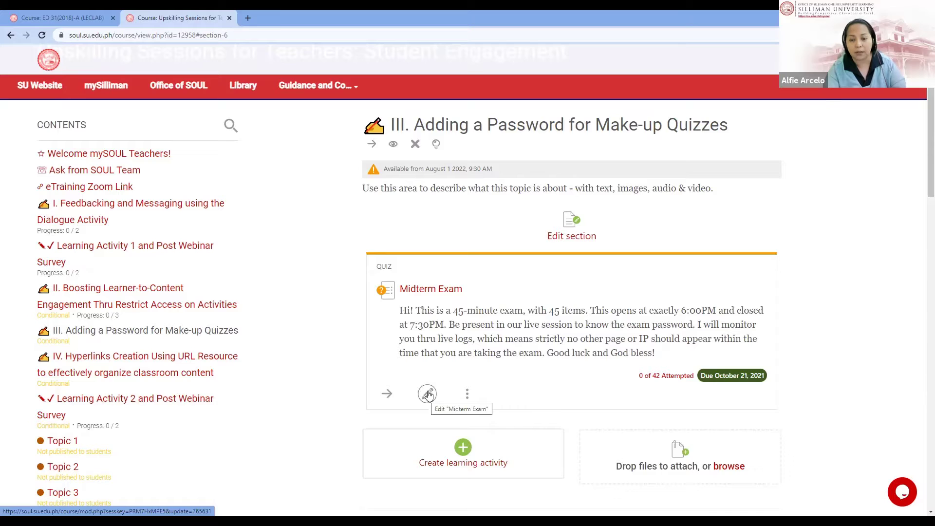
Step: Edit the Midterm Exam settings and expand 'Extra restrictions on attempts' to show the masked password
left_click(428, 393)
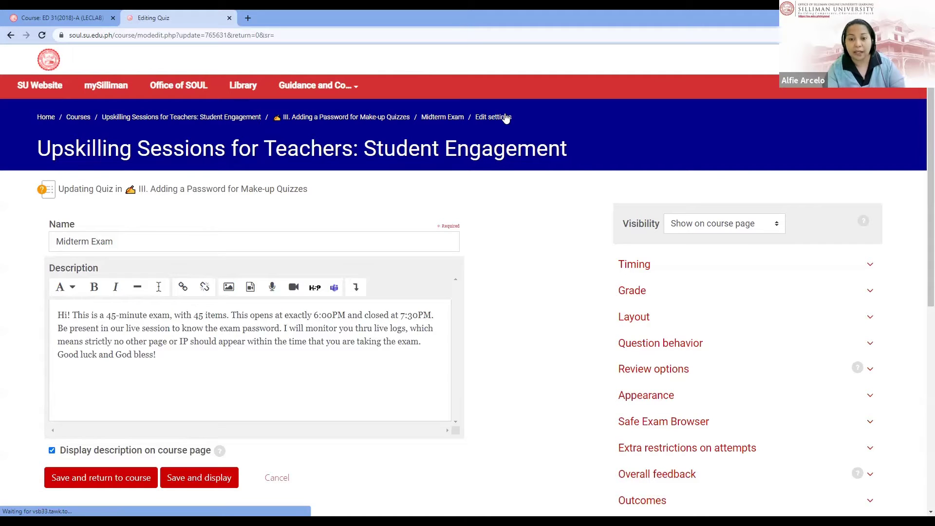
scroll(737, 299, "down", 1)
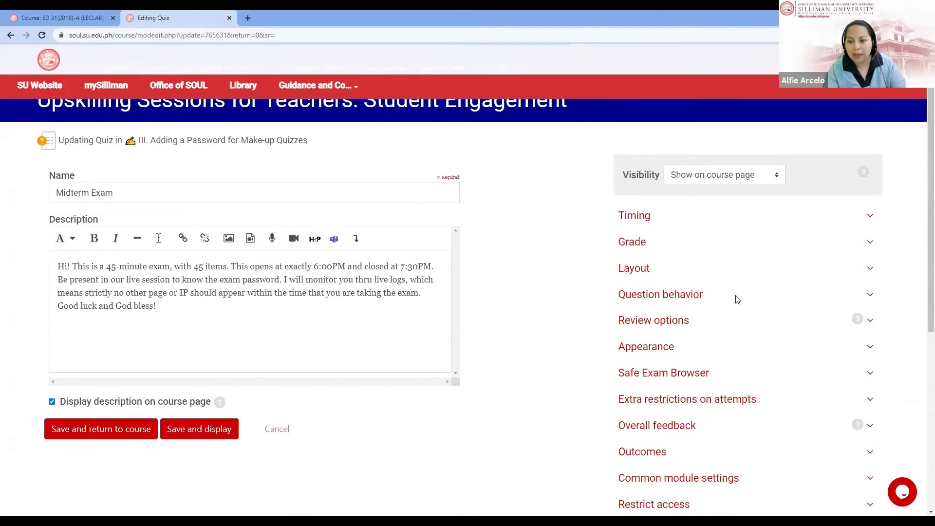
scroll(862, 285, "down", 3)
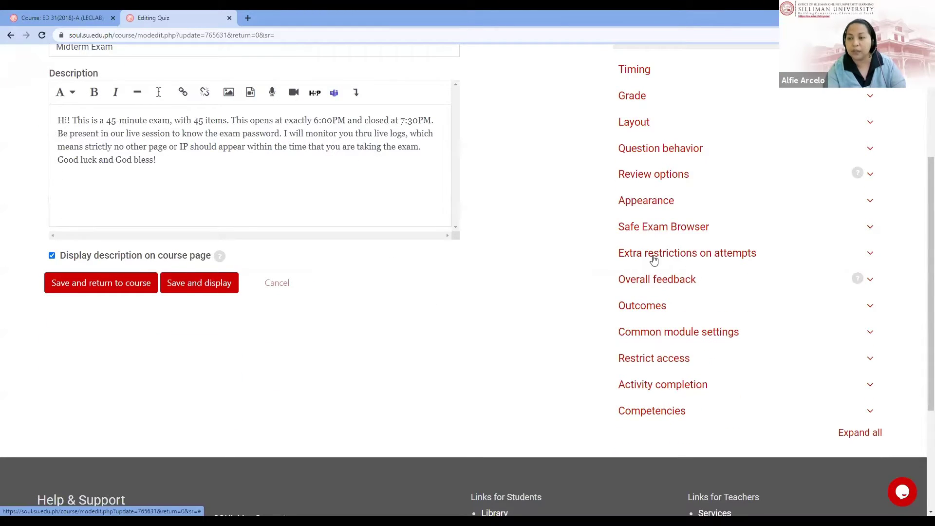
left_click(710, 260)
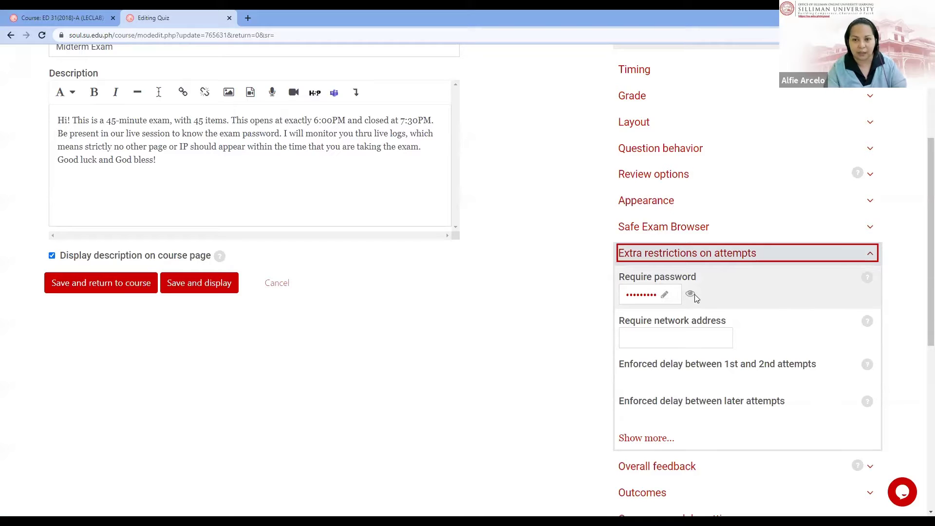
Step: Reveal the Midterm Exam quiz password in plain text, then expand the Timing section
left_click(664, 338)
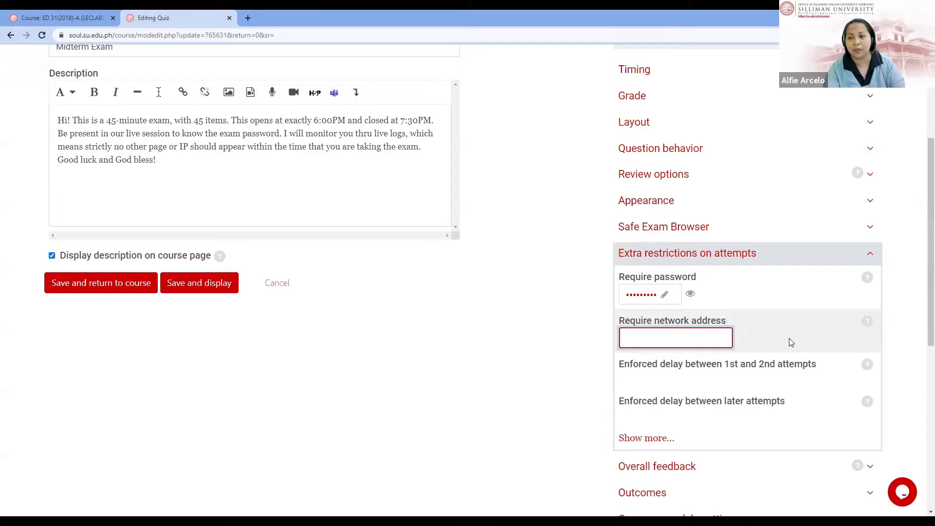
left_click(666, 297)
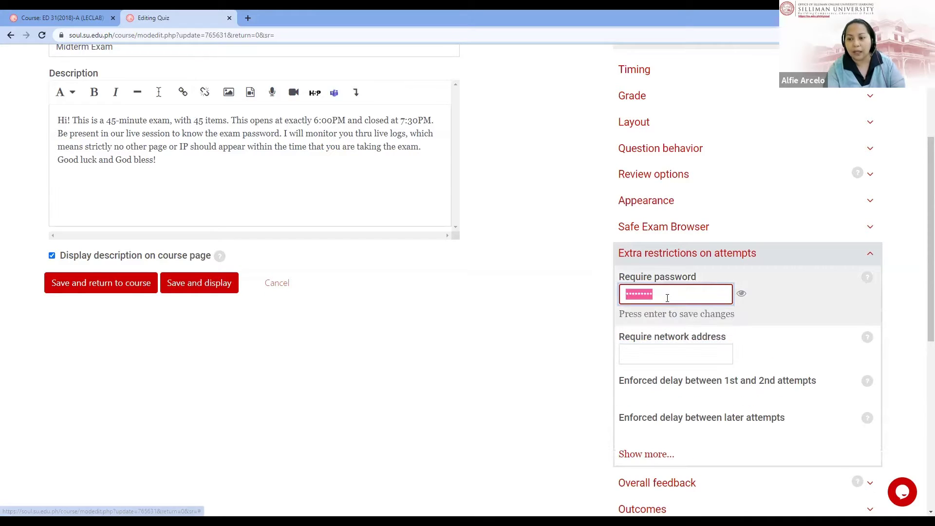
left_click(741, 293)
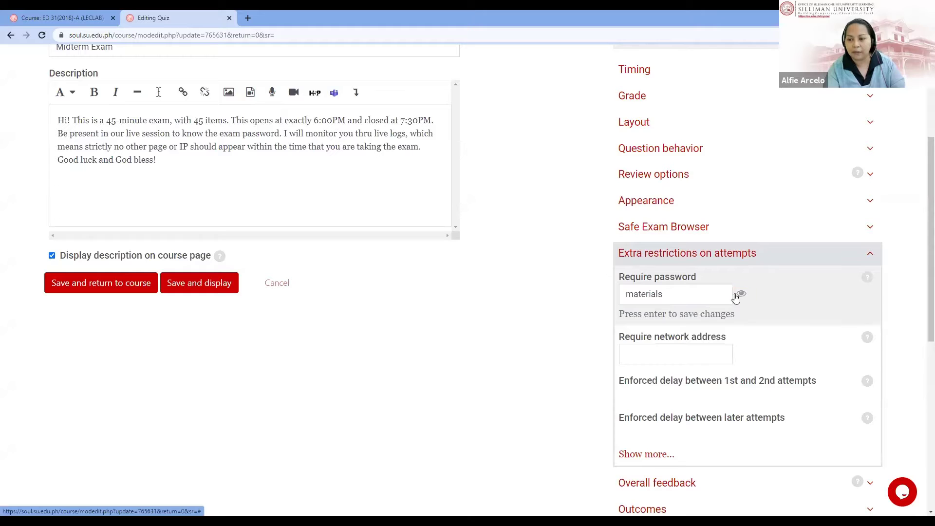
left_click(701, 291)
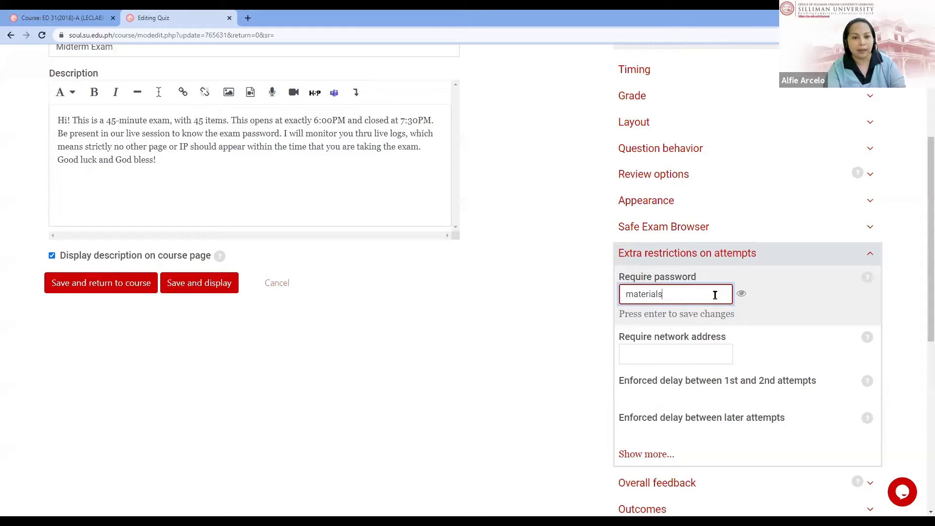
scroll(715, 295, "up", 2)
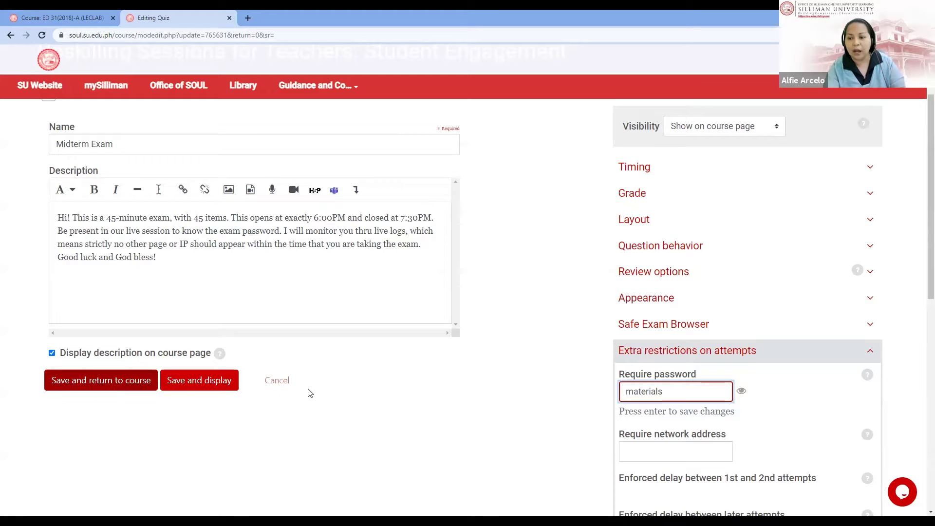
left_click(652, 176)
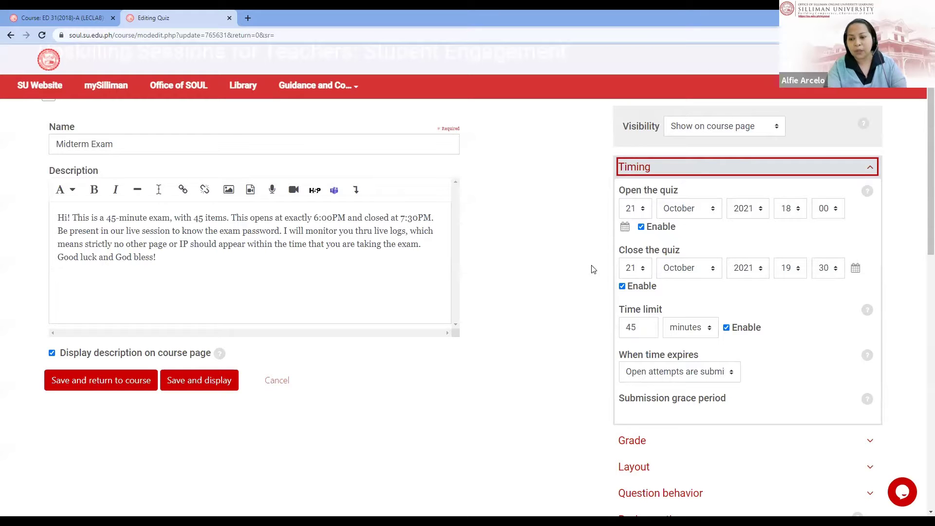
Step: Disable the quiz's opening and closing dates, keeping the 45-minute time limit
left_click(641, 227)
left_click(622, 286)
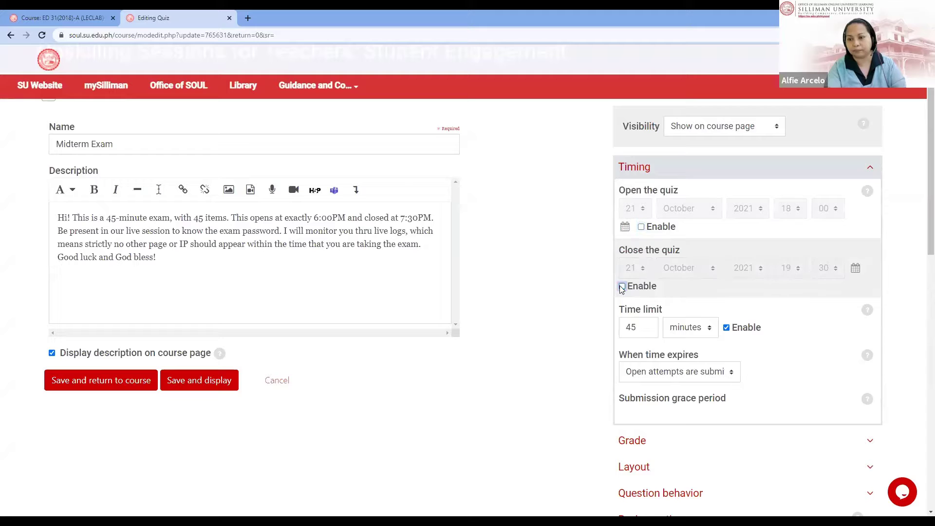
scroll(859, 299, "down", 1)
scroll(857, 302, "down", 5)
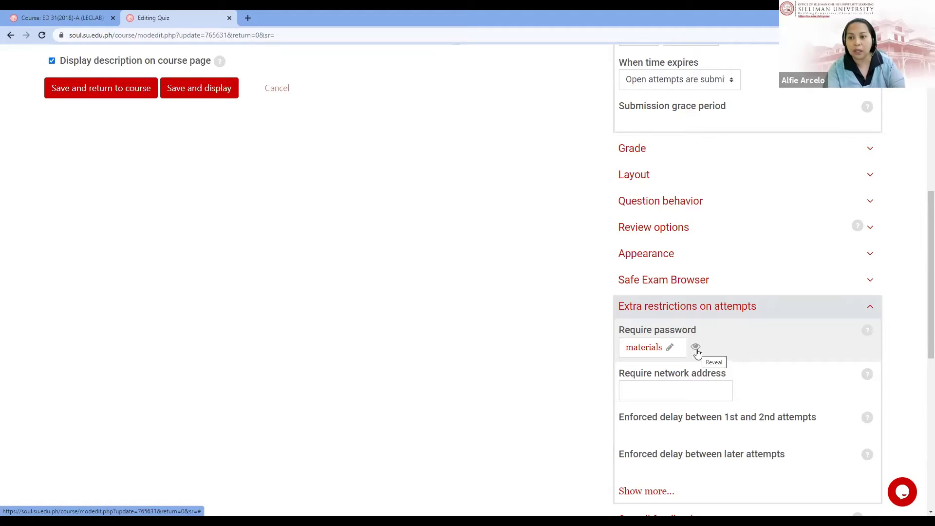
Step: Review the remaining settings sections, including the password-only extra restrictions on attempts
scroll(698, 355, "up", 8)
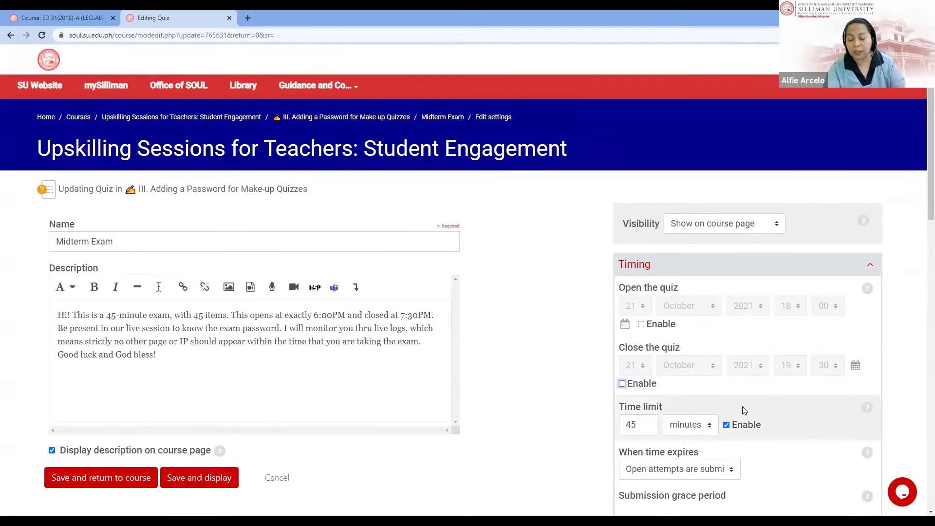
scroll(743, 411, "down", 7)
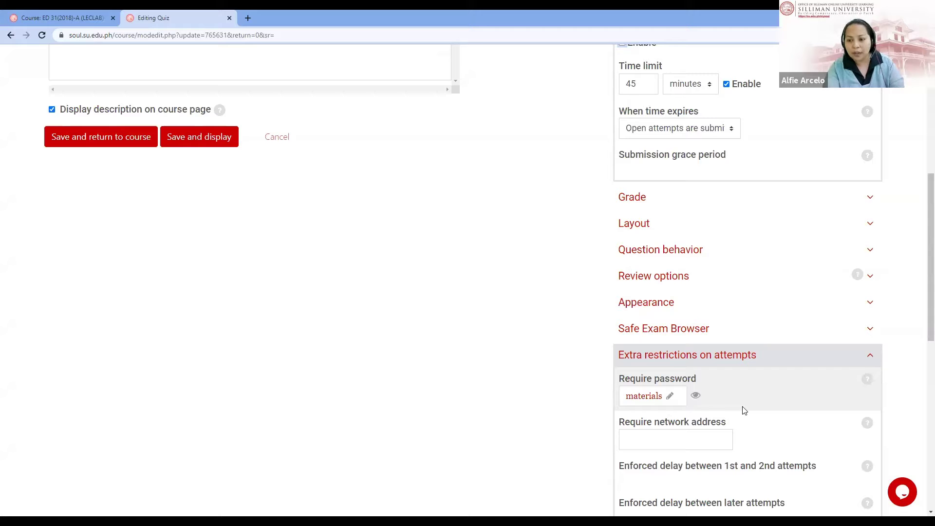
scroll(743, 410, "up", 5)
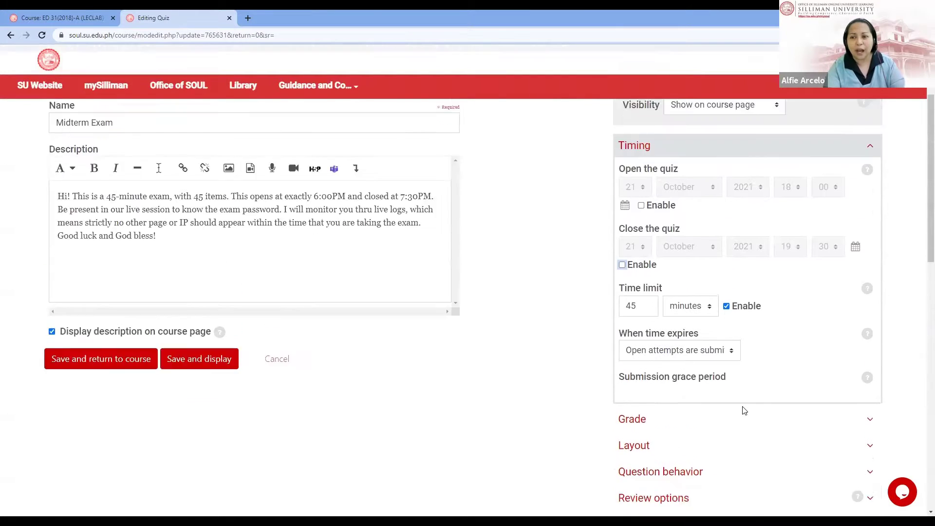
scroll(744, 410, "up", 1)
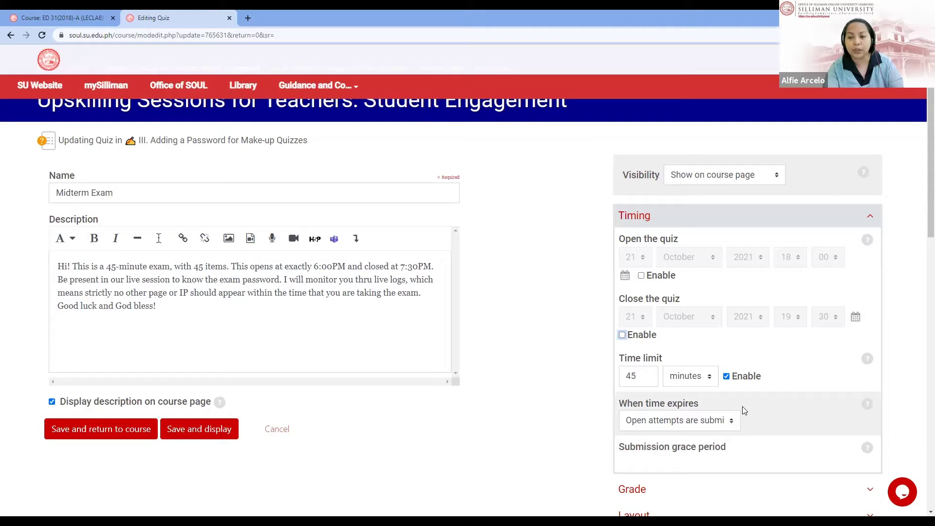
scroll(744, 411, "down", 7)
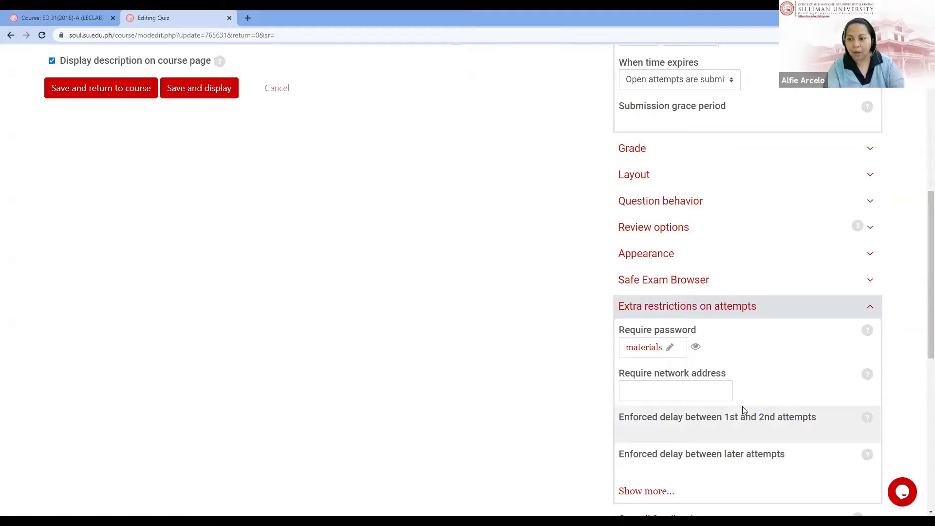
scroll(743, 411, "down", 3)
scroll(744, 411, "down", 1)
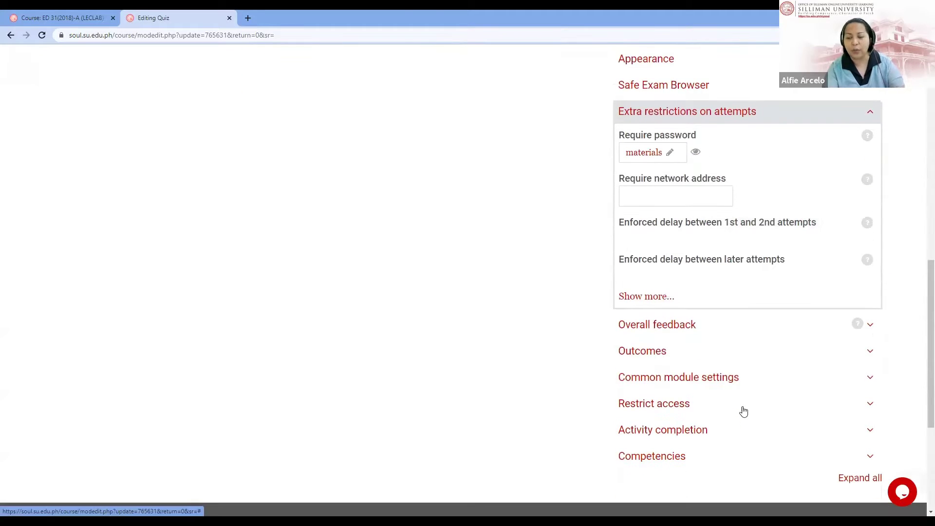
scroll(744, 411, "up", 5)
scroll(743, 411, "up", 3)
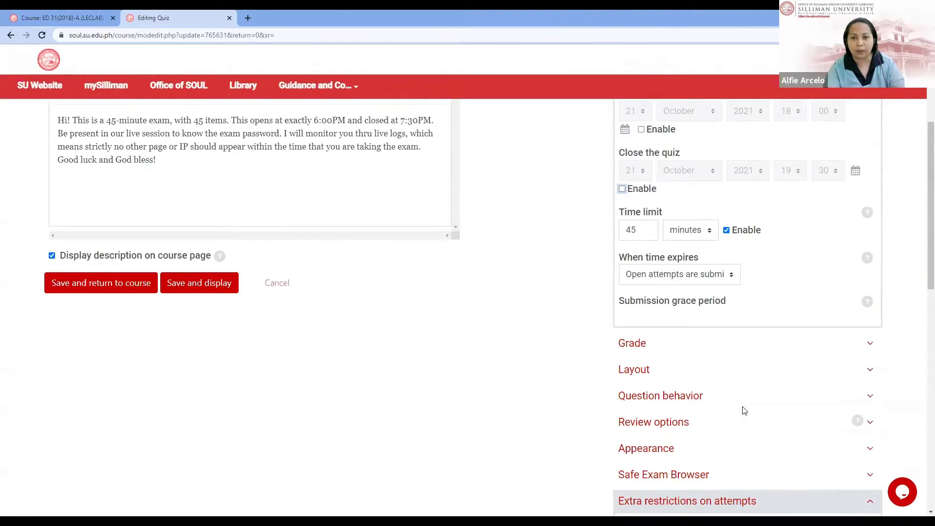
scroll(743, 410, "up", 3)
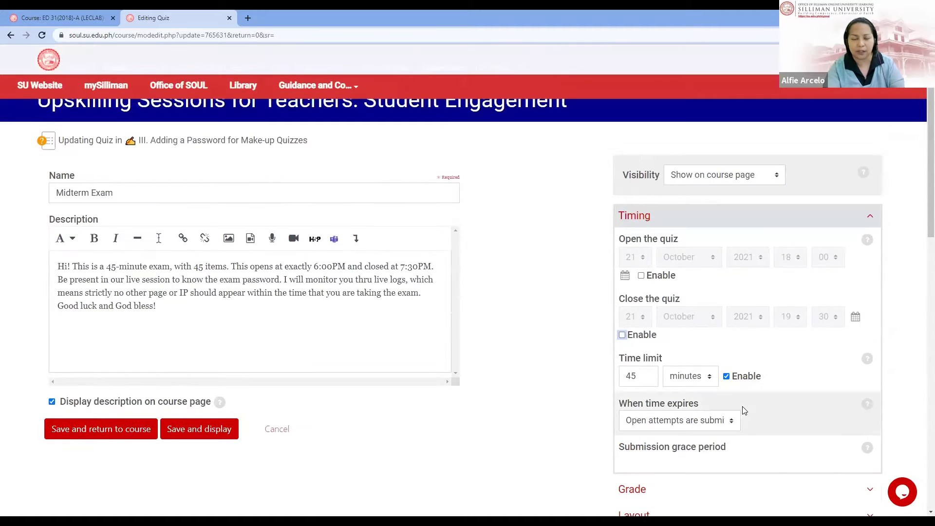
scroll(744, 411, "down", 4)
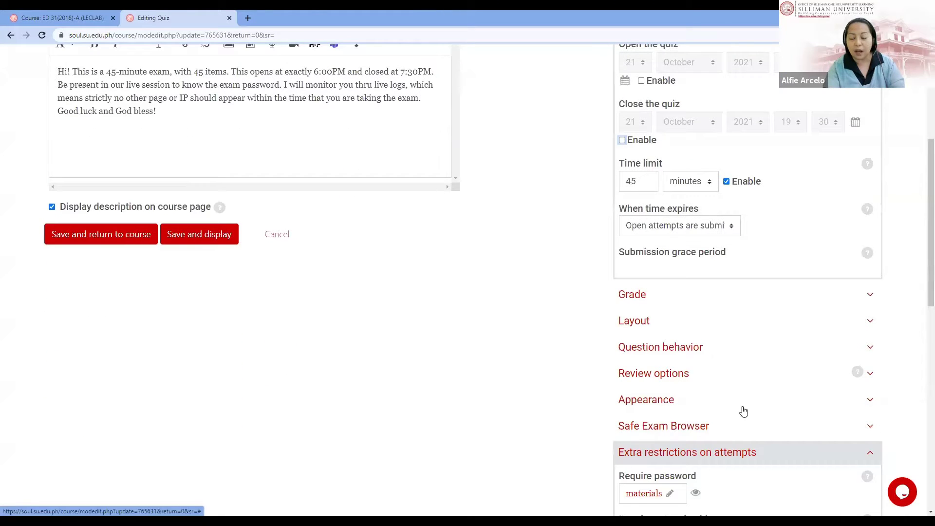
scroll(743, 411, "down", 6)
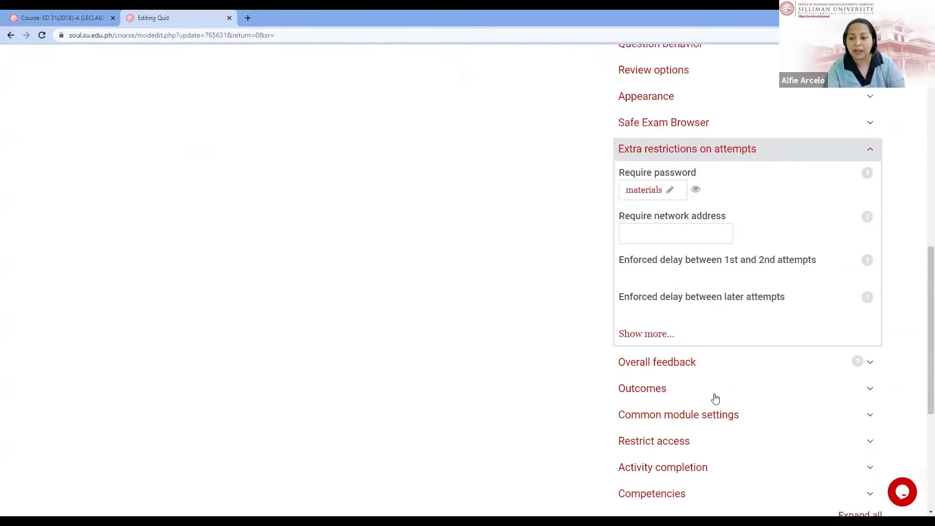
scroll(715, 398, "down", 3)
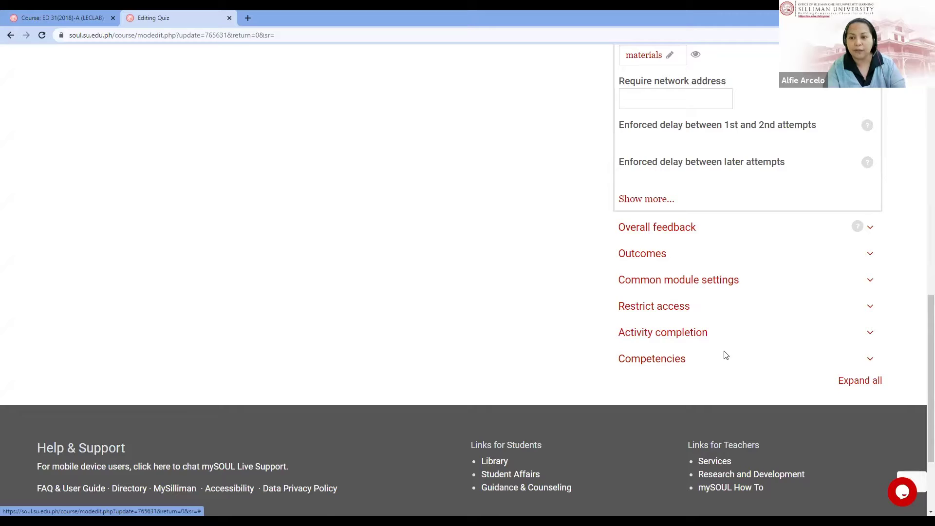
scroll(724, 355, "up", 4)
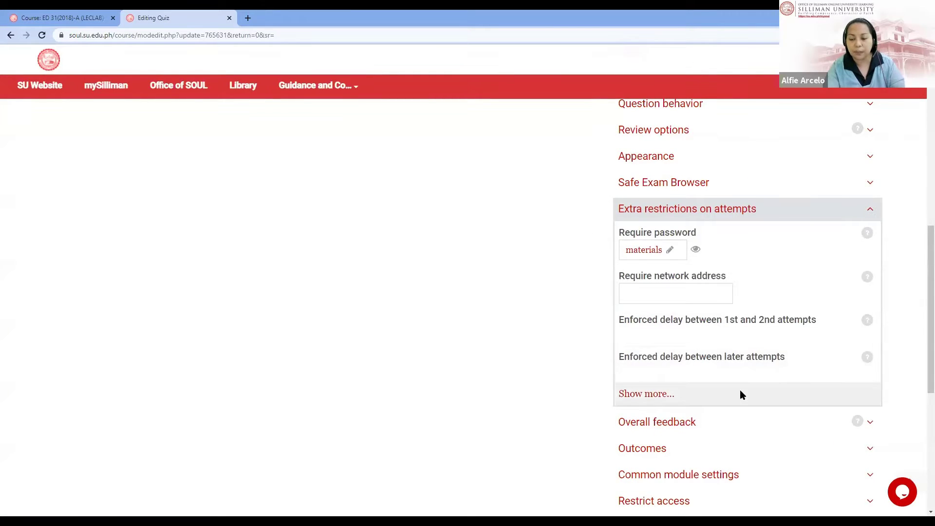
scroll(739, 393, "down", 3)
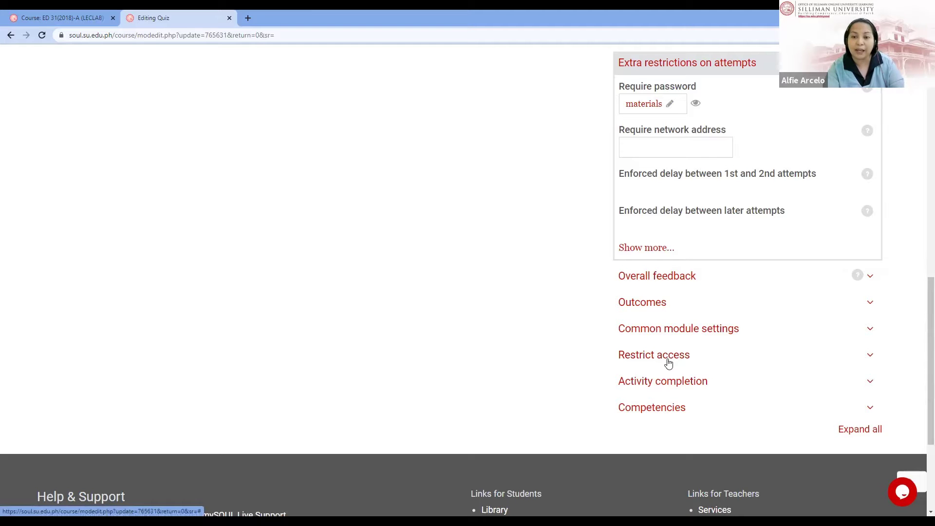
Step: Browse the Restrict access restriction types, cancel without adding one, and return to the form top
left_click(668, 361)
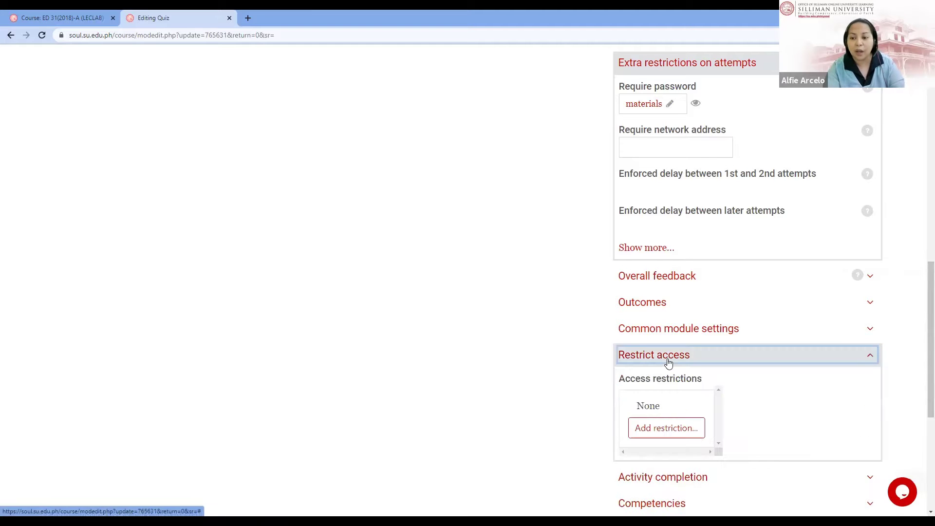
left_click(660, 427)
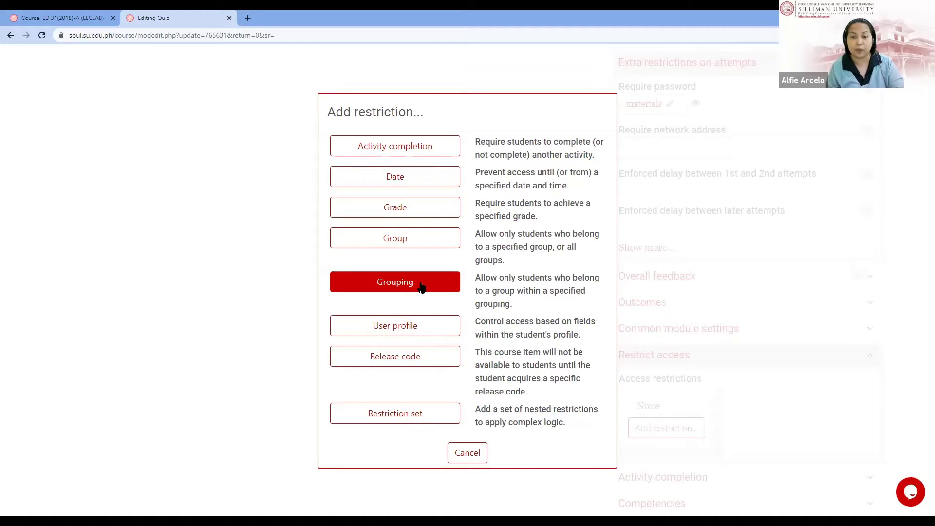
left_click(477, 453)
scroll(482, 436, "up", 4)
scroll(482, 438, "up", 5)
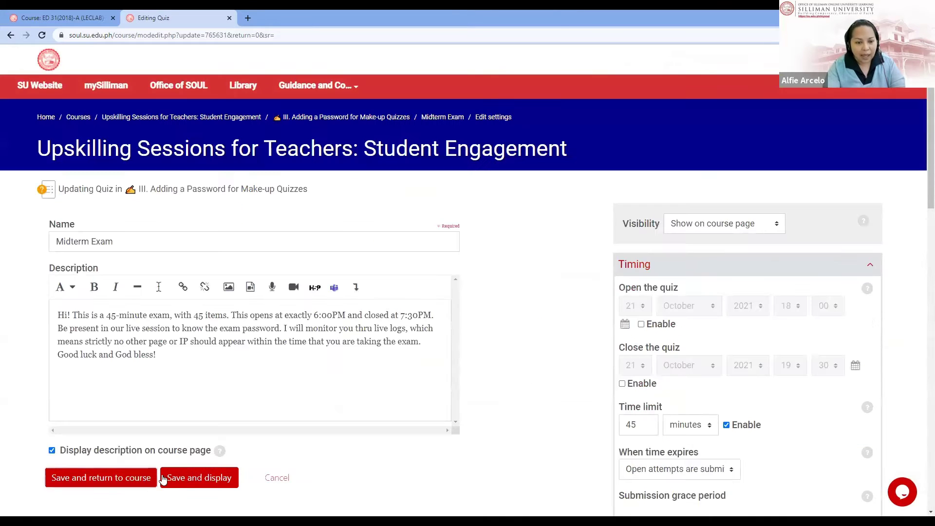
Step: Discard the quiz edits and go to section IV, Hyperlinks Creation Using URL Resource
left_click(276, 479)
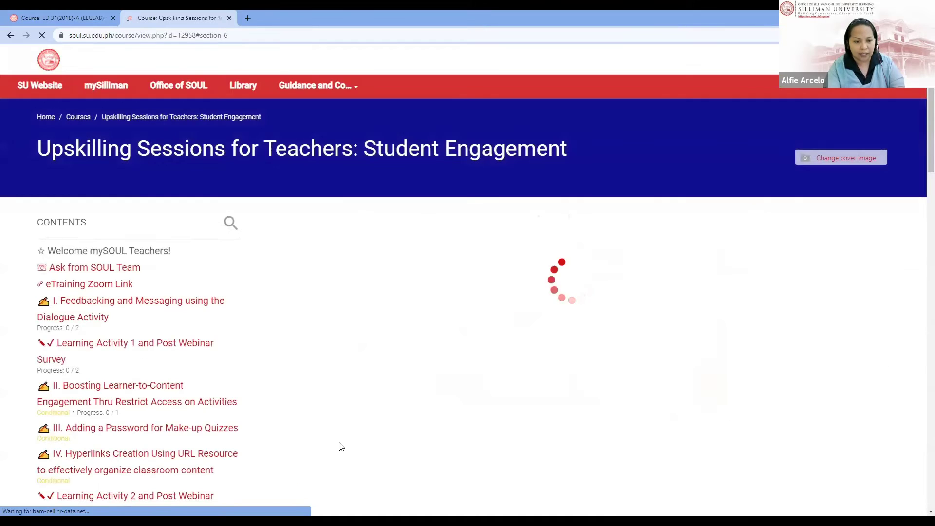
scroll(341, 446, "down", 2)
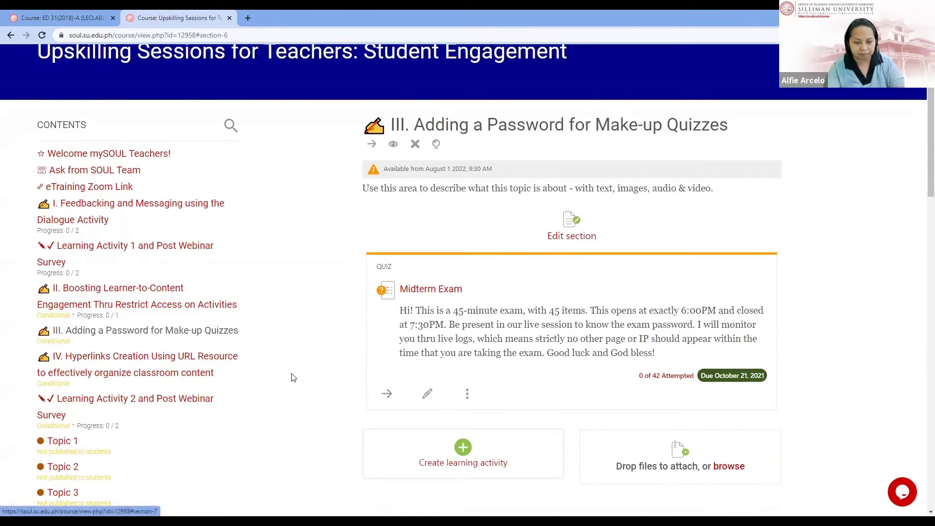
left_click(139, 367)
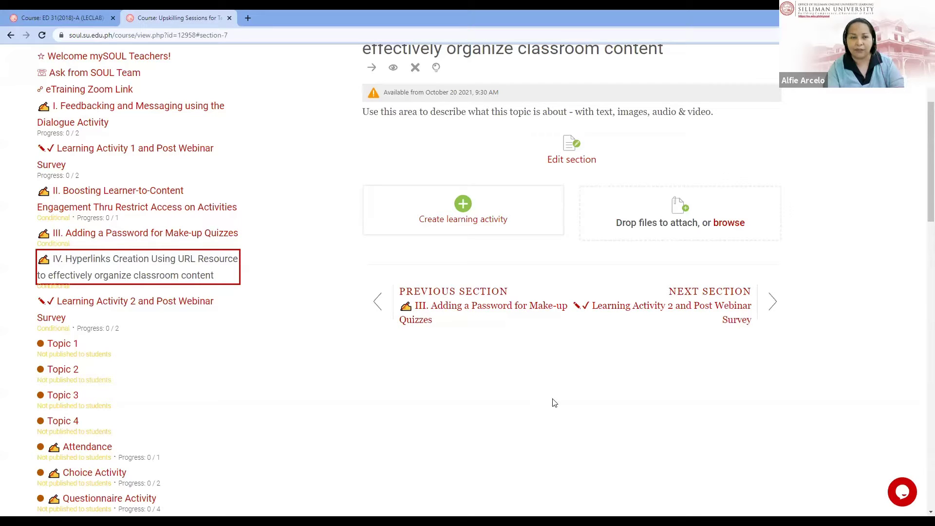
Step: Switch to the ED 31 course and view section V on innovative technologies
left_click(77, 20)
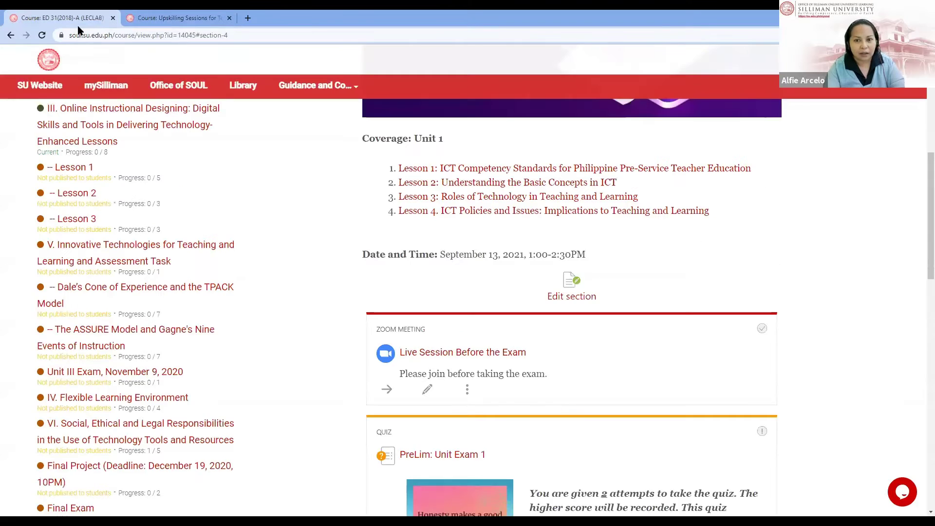
scroll(111, 314, "down", 7)
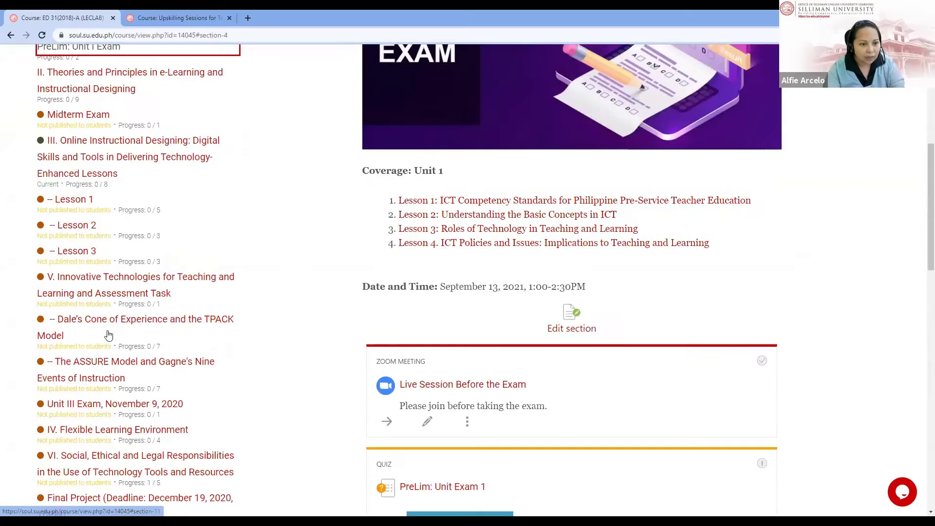
left_click(108, 335)
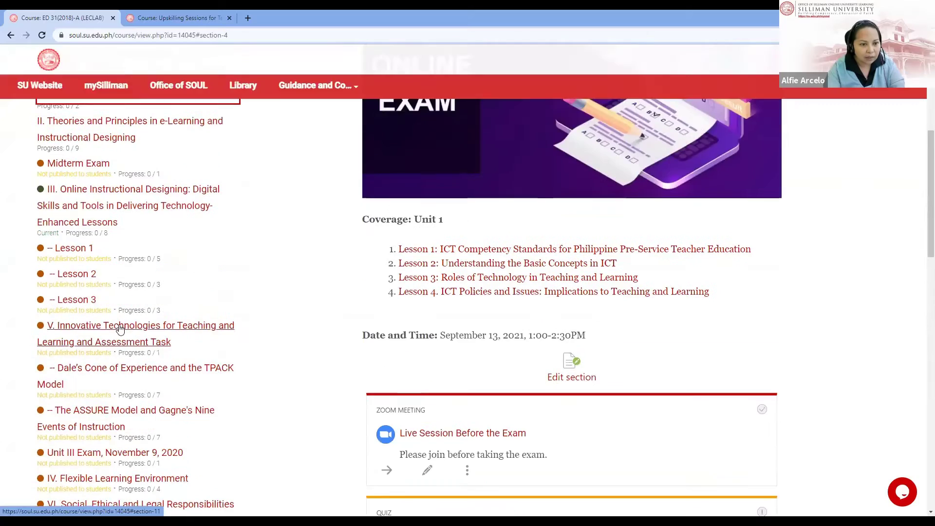
scroll(135, 367, "down", 4)
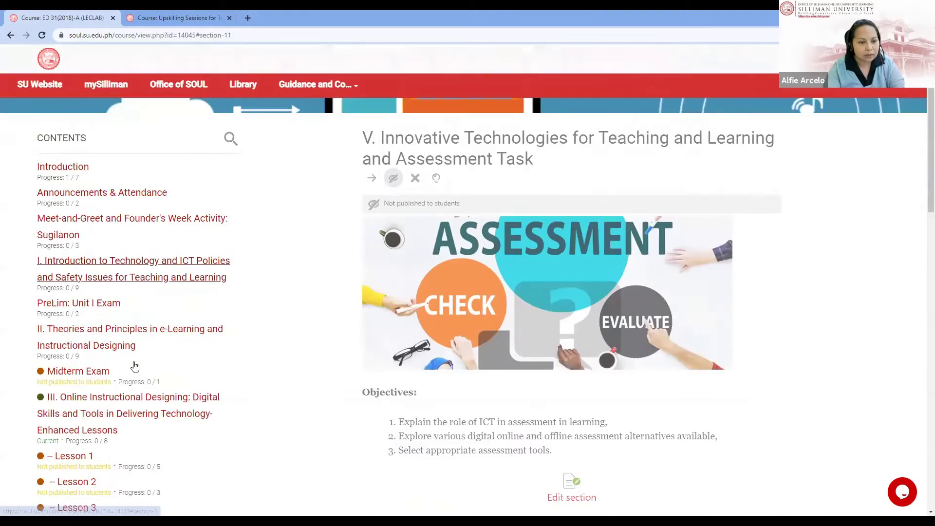
scroll(136, 362, "up", 3)
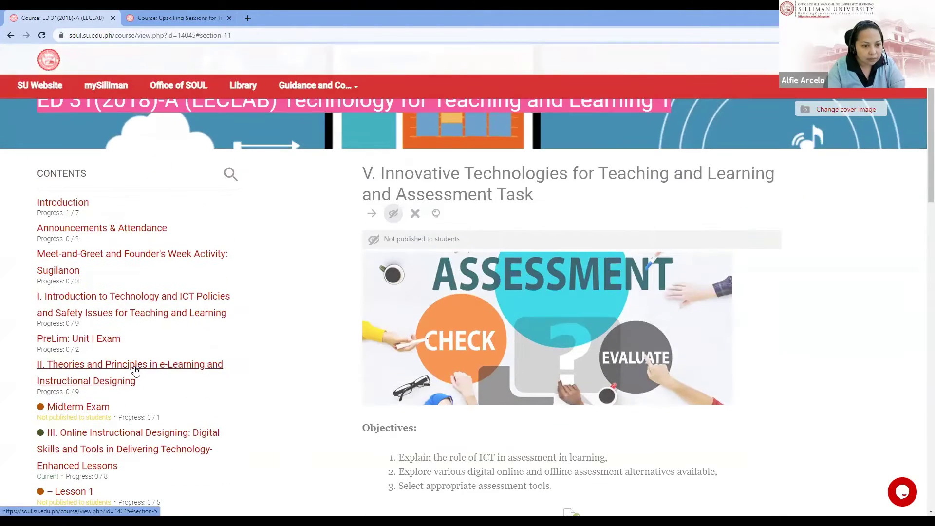
Step: Browse section II on e-learning theories, then section III, Online Instructional Designing
left_click(138, 366)
scroll(355, 379, "down", 7)
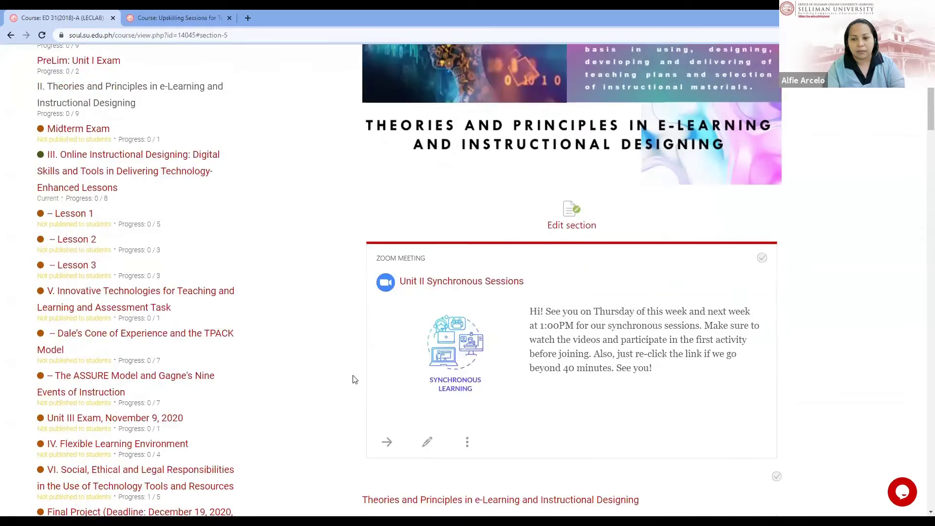
scroll(219, 361, "up", 2)
scroll(220, 363, "up", 3)
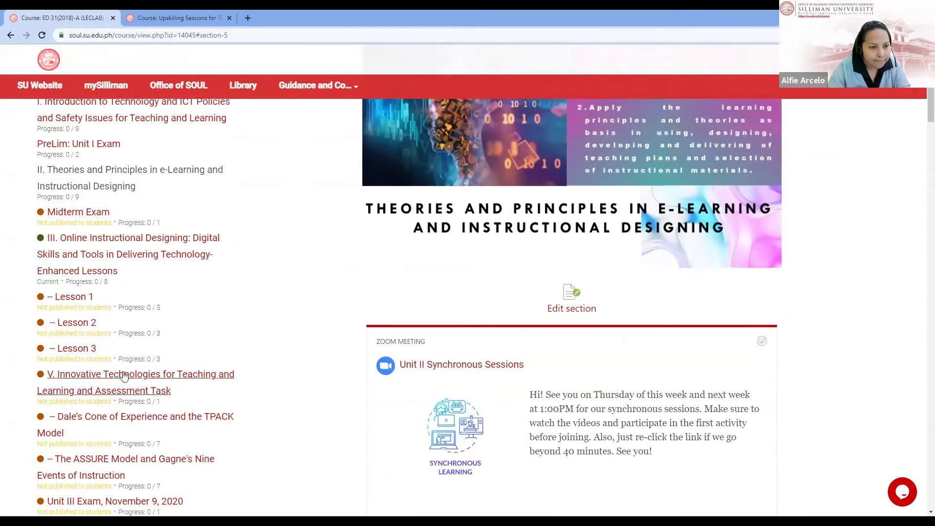
scroll(124, 367, "up", 1)
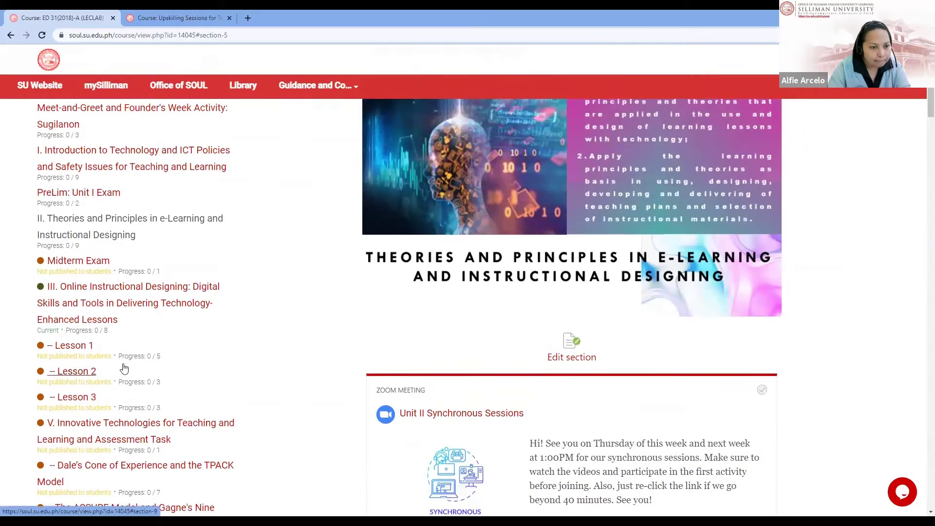
scroll(127, 413, "up", 2)
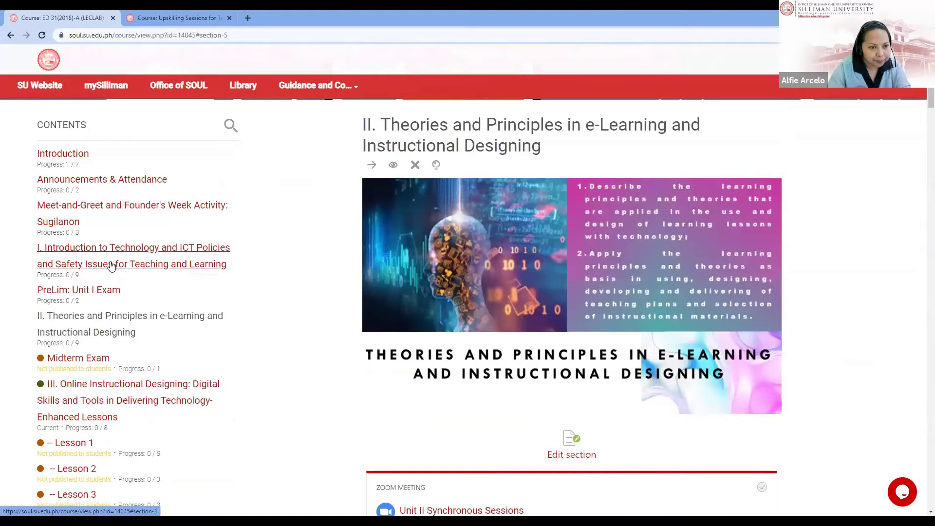
scroll(122, 390, "down", 1)
scroll(134, 360, "down", 1)
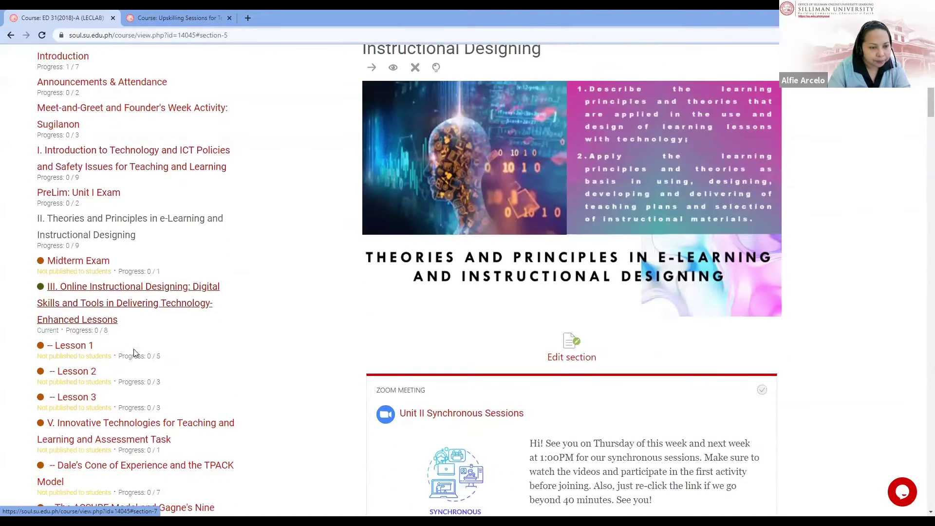
left_click(142, 313)
scroll(539, 344, "down", 9)
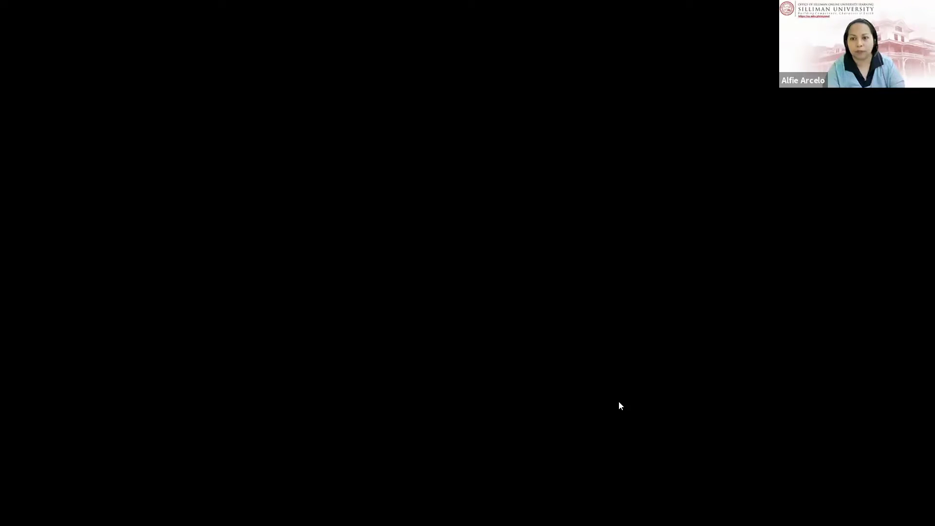
scroll(618, 404, "down", 2)
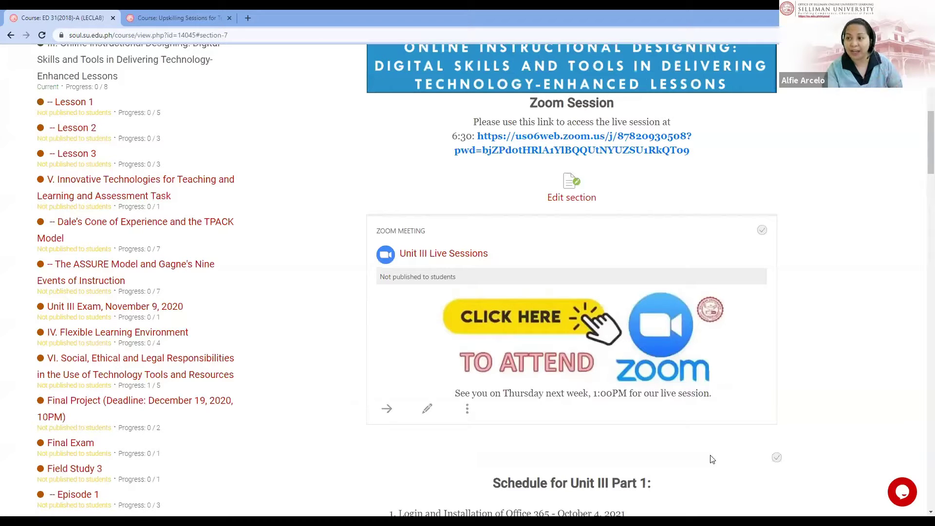
Step: Review section III's Zoom session and Unit III Live Sessions, then return to Upskilling Sessions
scroll(711, 459, "down", 2)
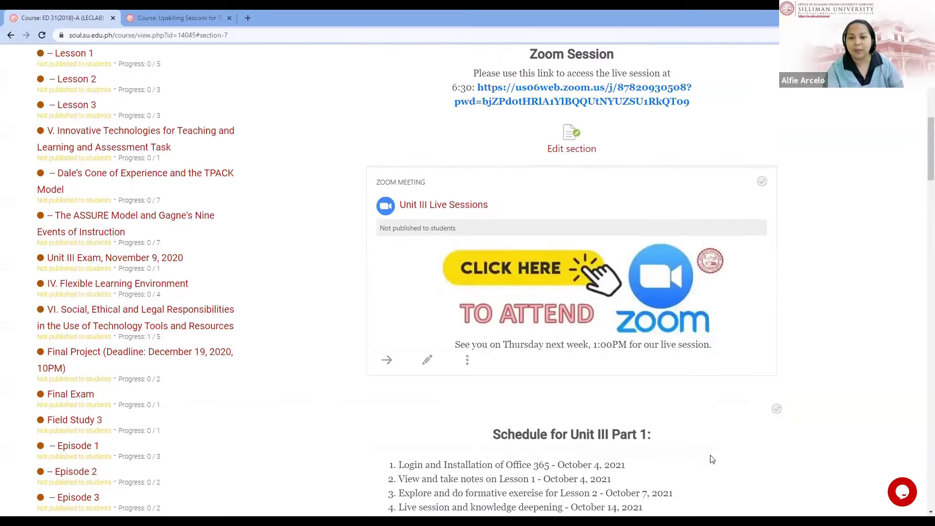
scroll(709, 458, "up", 2)
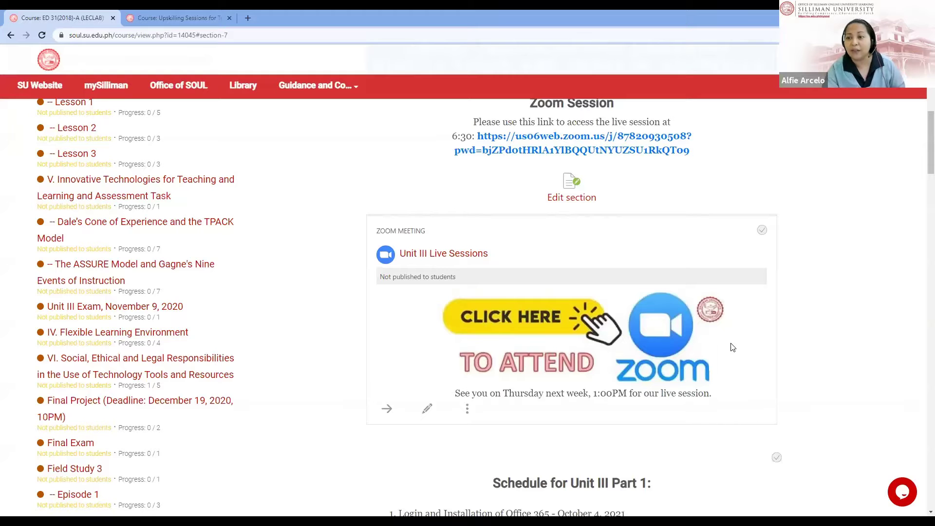
scroll(735, 173, "up", 1)
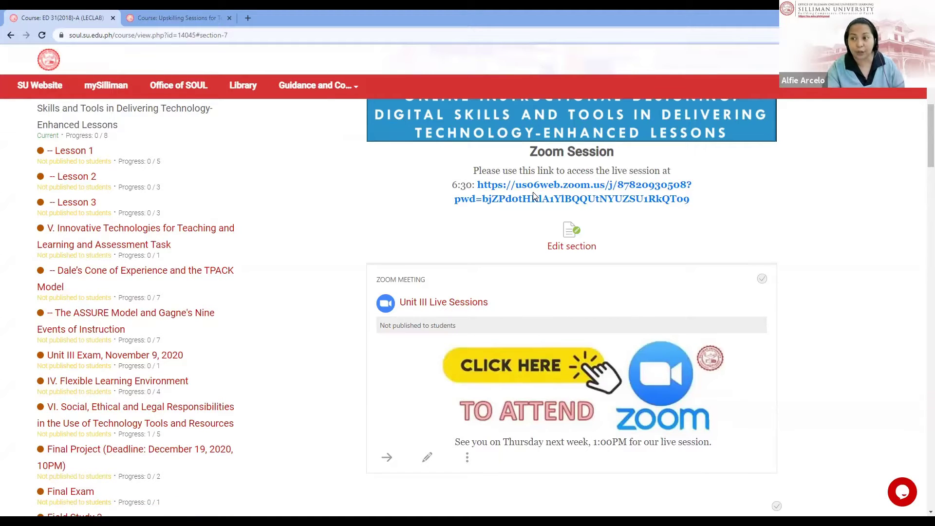
scroll(561, 216, "down", 7)
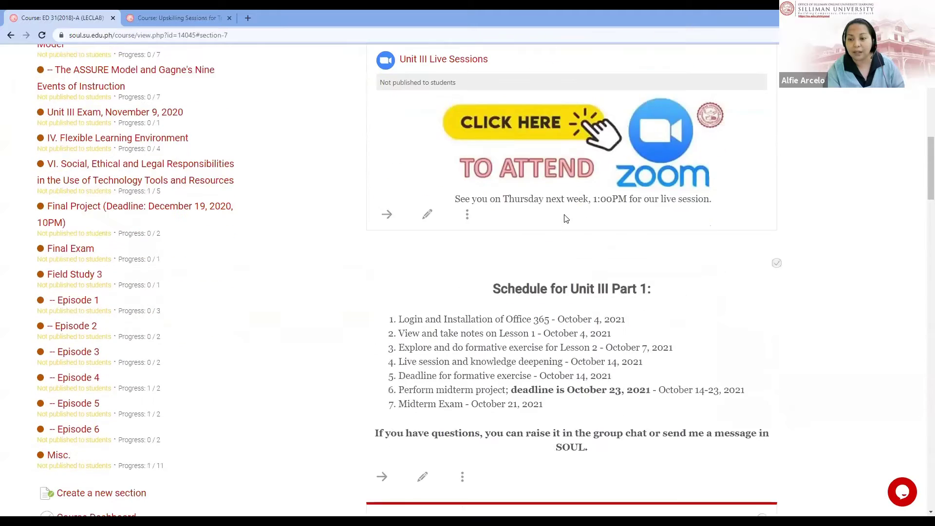
scroll(562, 216, "down", 1)
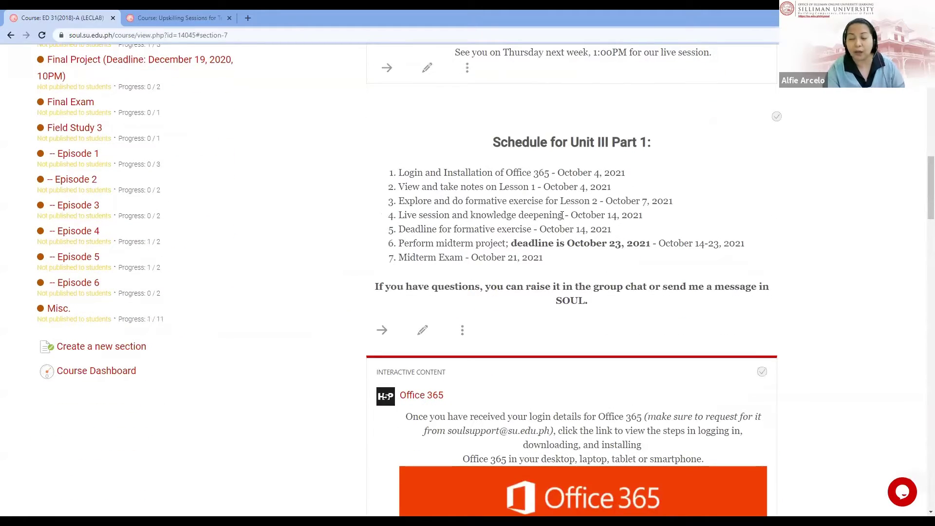
scroll(562, 216, "up", 9)
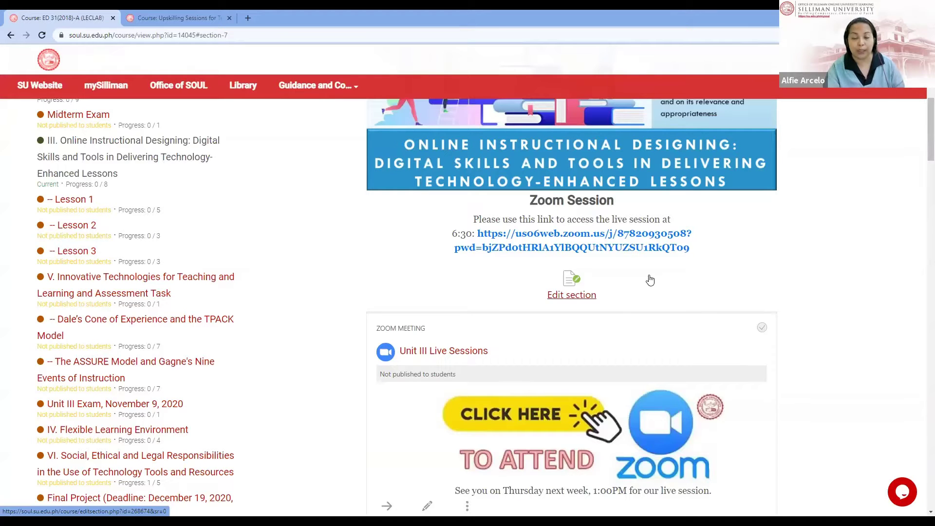
scroll(650, 280, "down", 2)
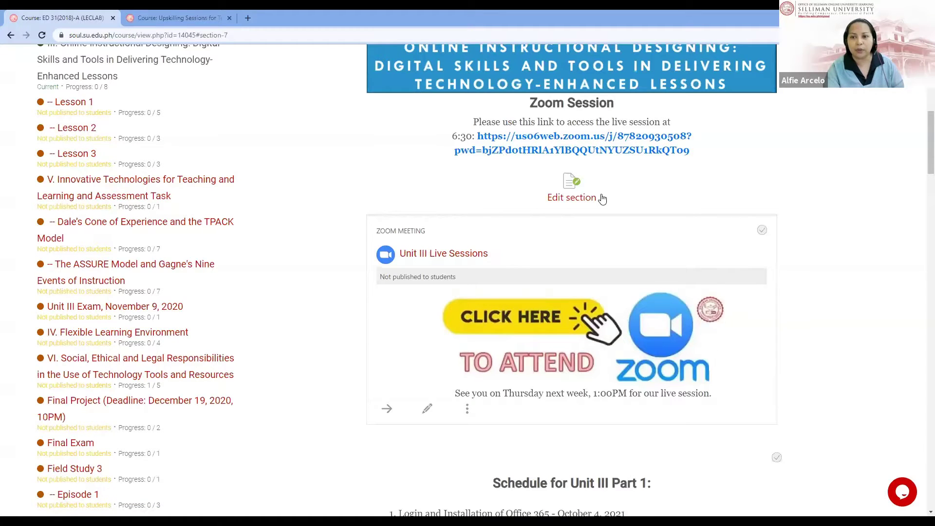
scroll(704, 224, "up", 1)
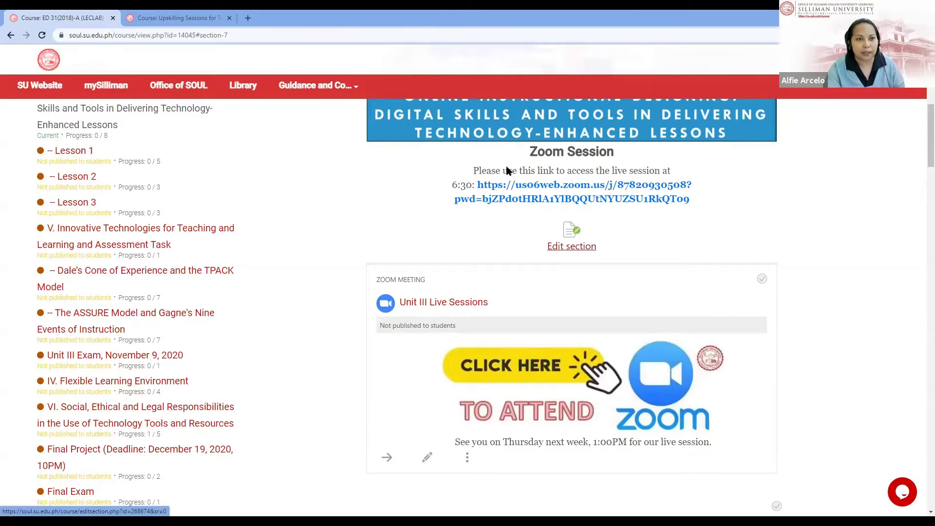
key("ctrl+Tab")
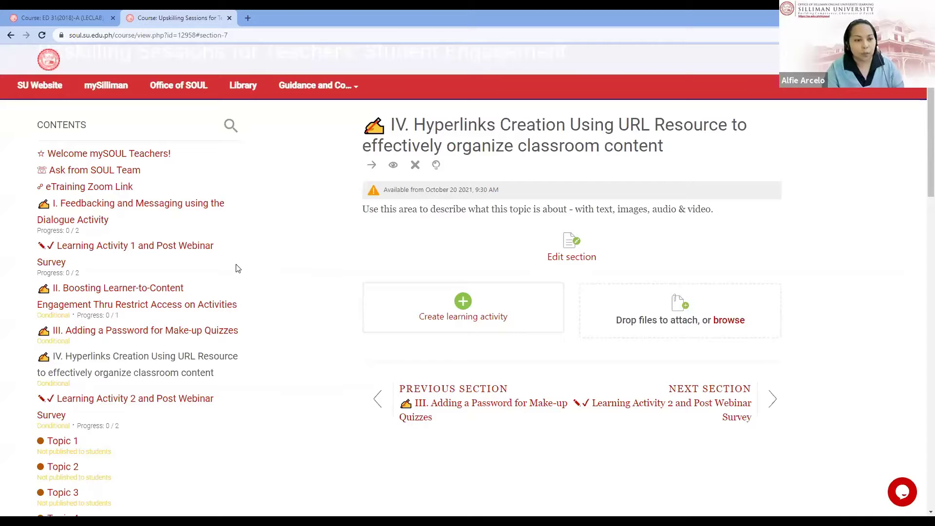
Step: Start a new URL resource in section IV via the activity chooser
scroll(193, 355, "up", 1)
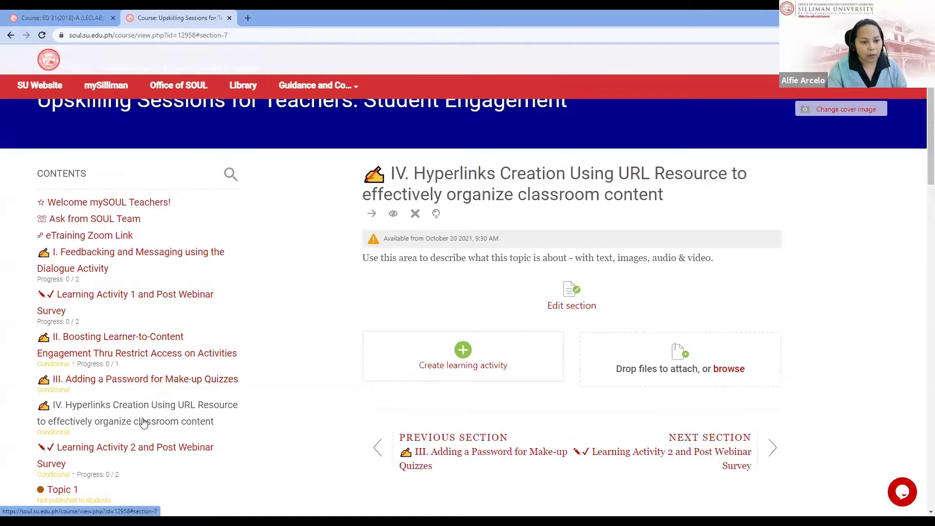
scroll(142, 421, "down", 2)
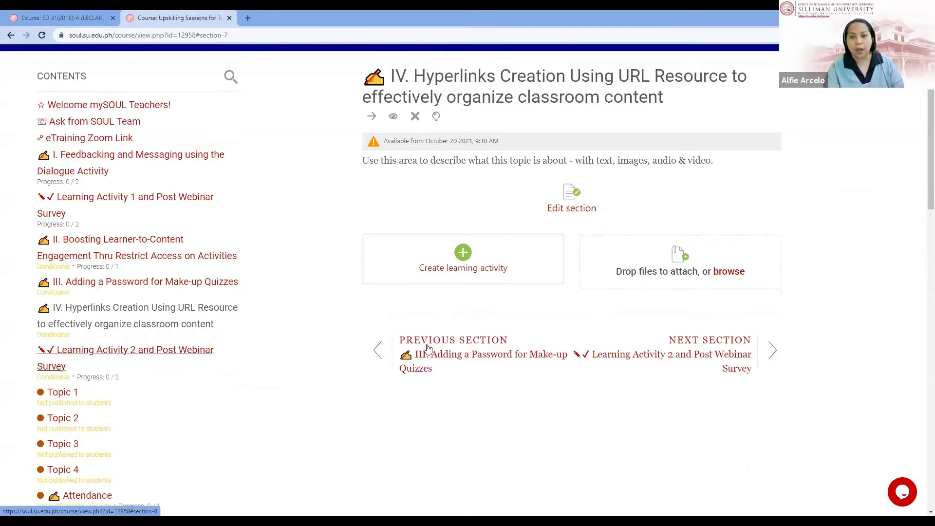
scroll(549, 349, "up", 1)
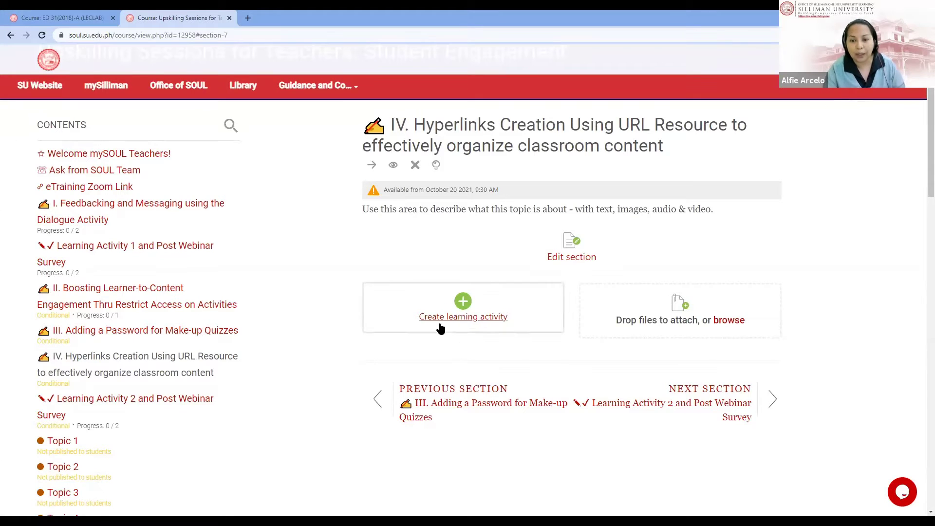
left_click(446, 323)
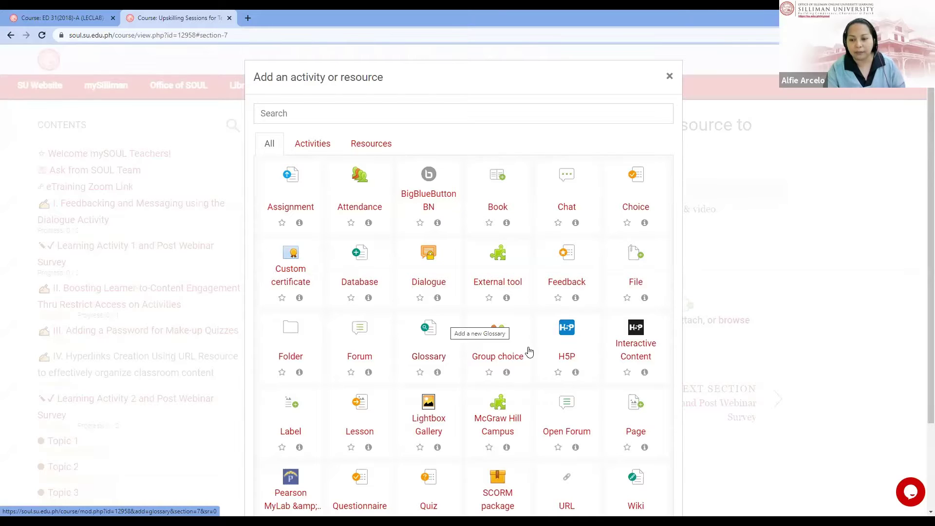
scroll(566, 403, "down", 2)
left_click(565, 401)
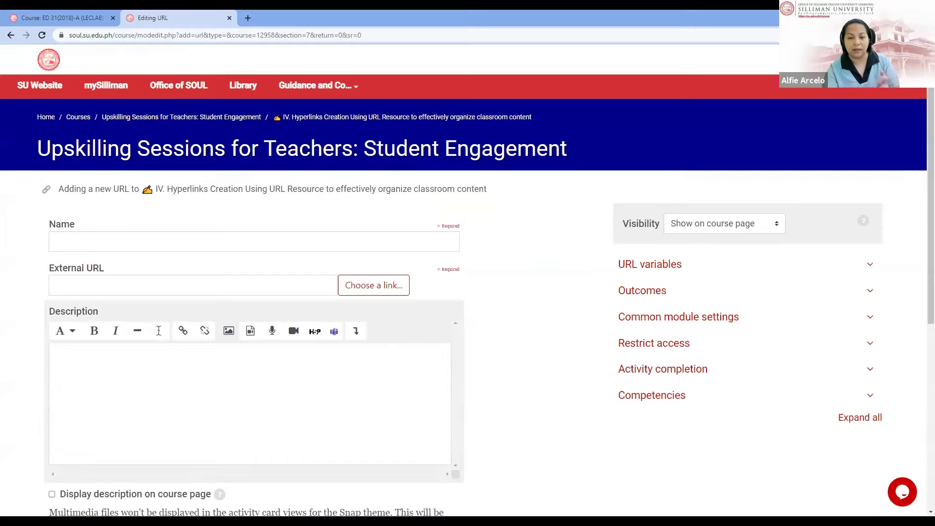
Step: Paste the Zoom meeting link as External URL and name the resource 'Live Session for Unit III'
left_click(121, 243)
left_click(113, 291)
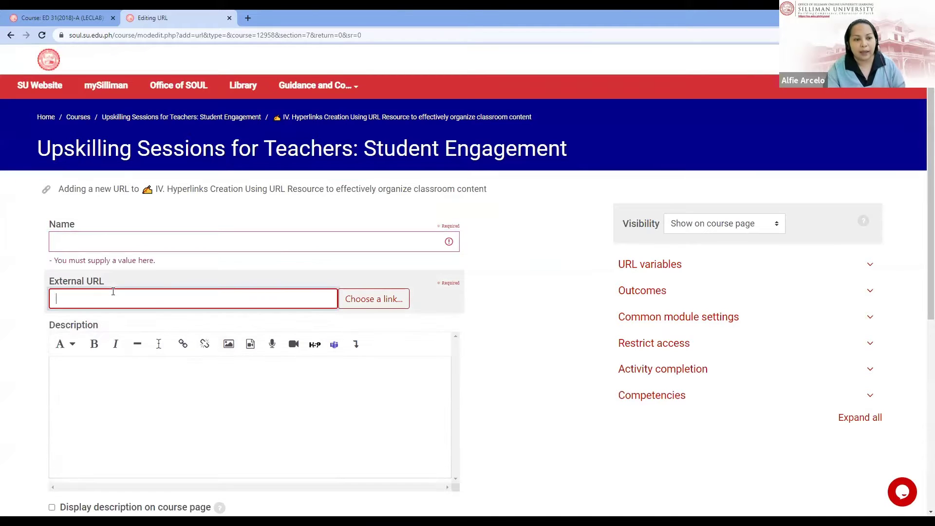
key("ctrl+v")
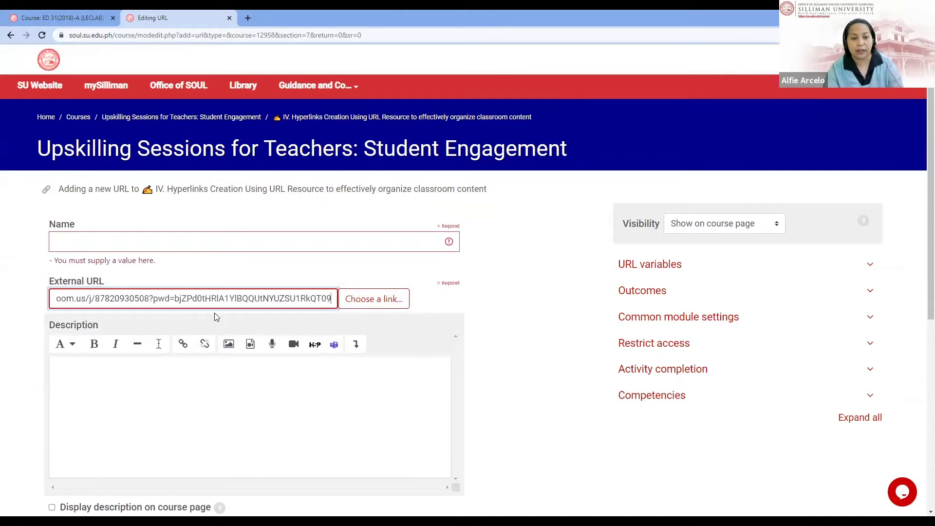
left_click(178, 244)
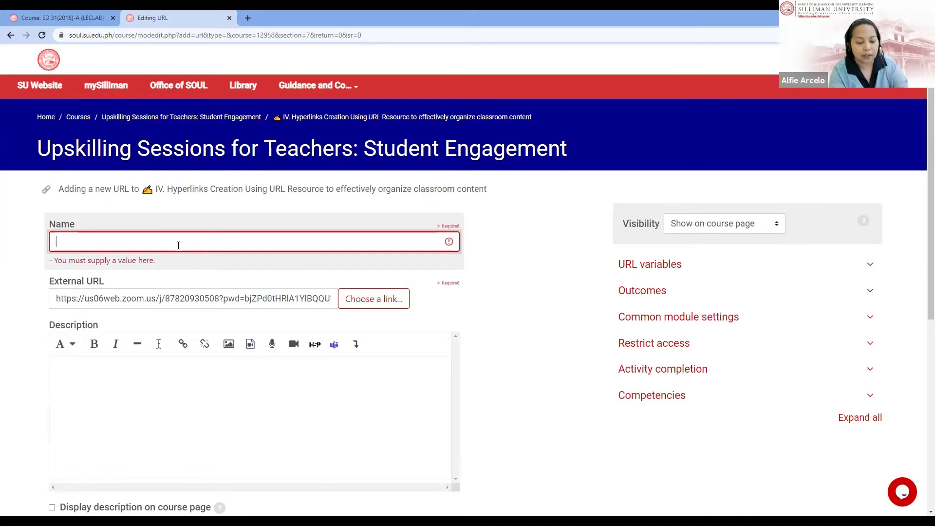
type("Zoo")
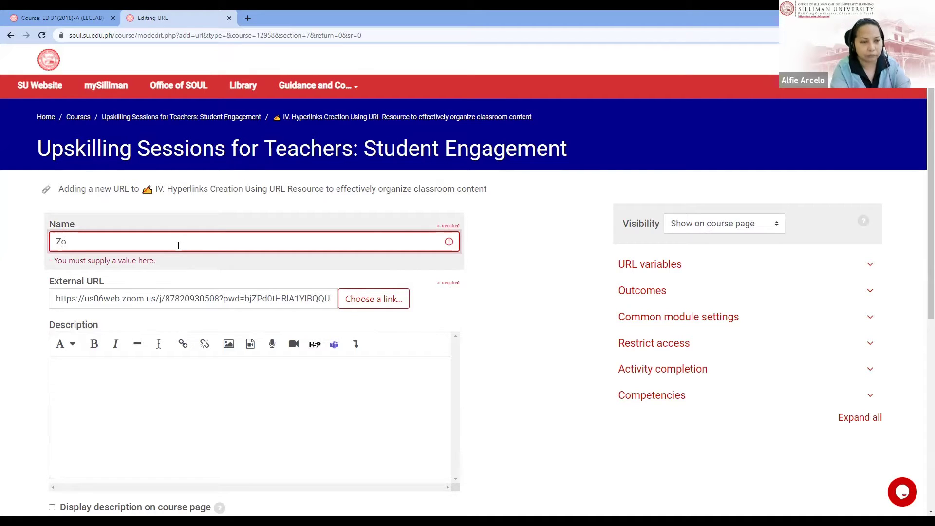
key("BackSpace")
key("BackSpace")
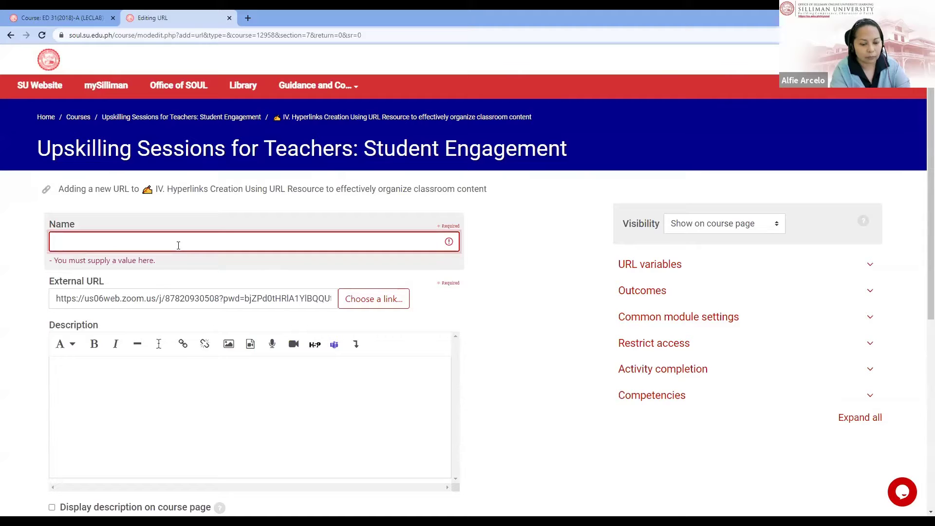
type("Live se")
key("BackSpace")
key("BackSpace")
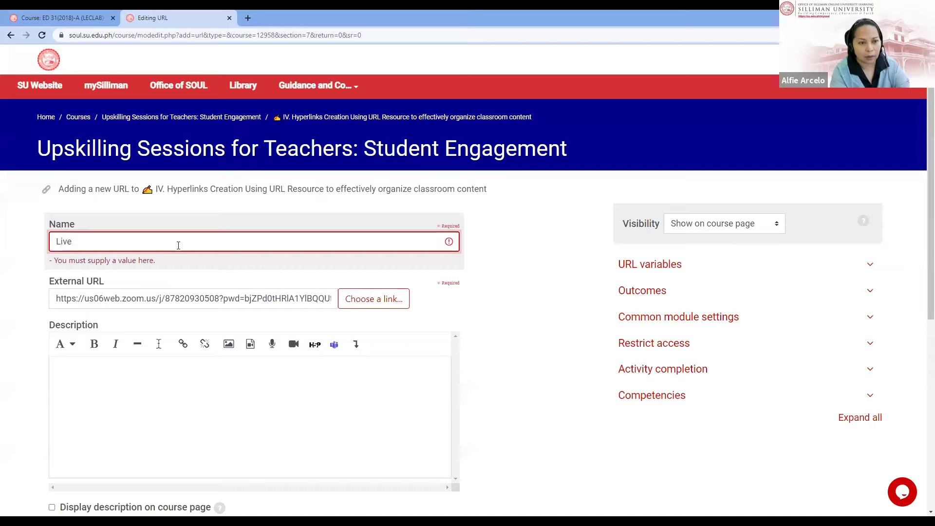
type("Session for ")
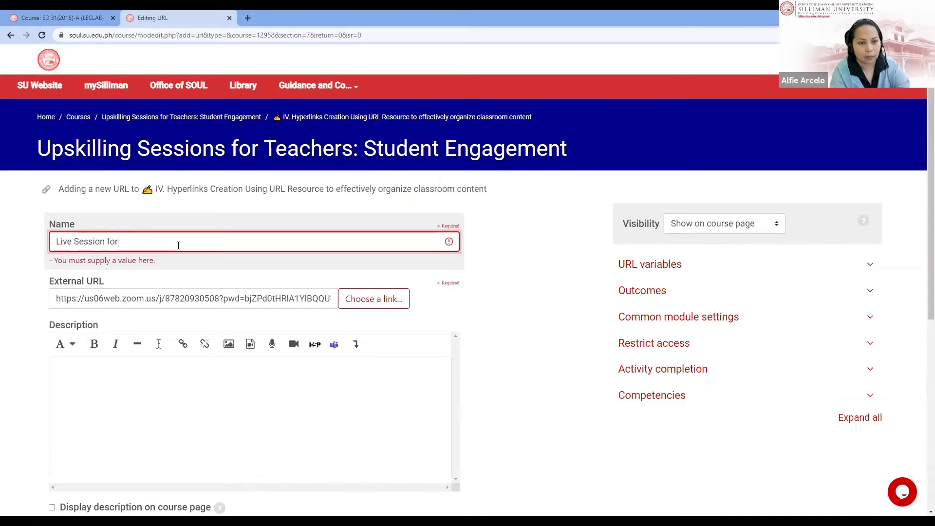
type("Unit")
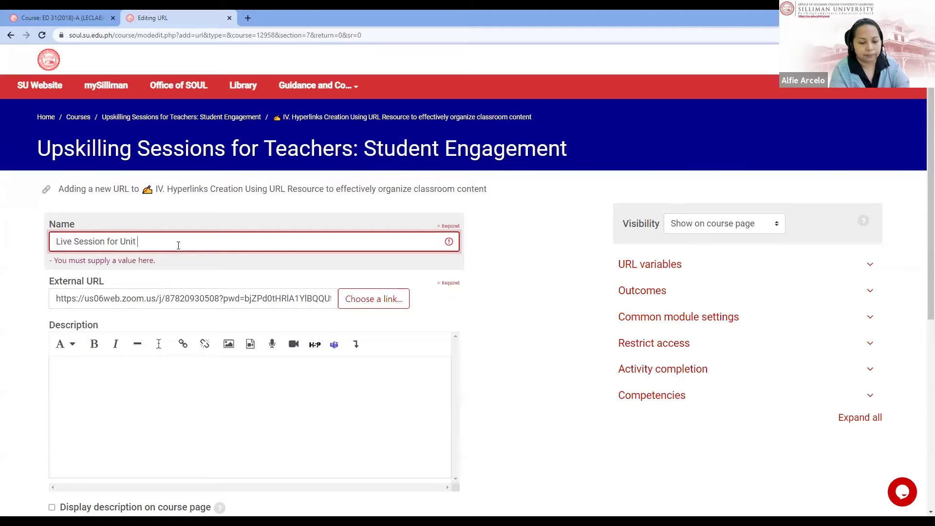
type(" III")
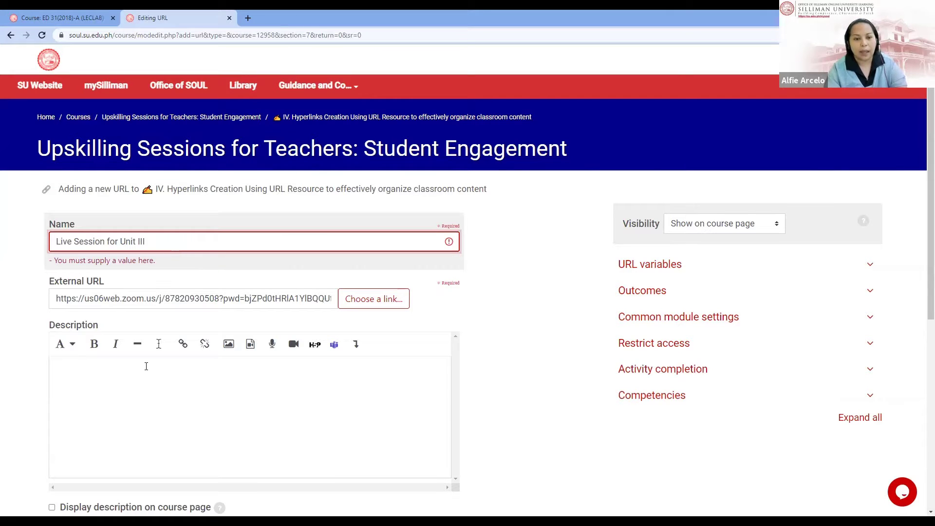
left_click(147, 385)
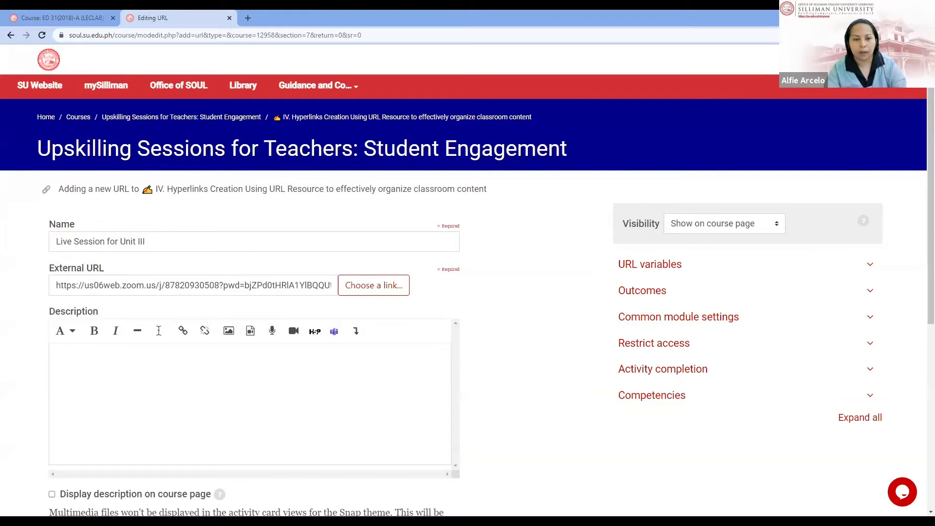
Step: Paste the 'Click here to attend Zoom' image into the description and centre it
left_click(244, 376)
key("ctrl+v")
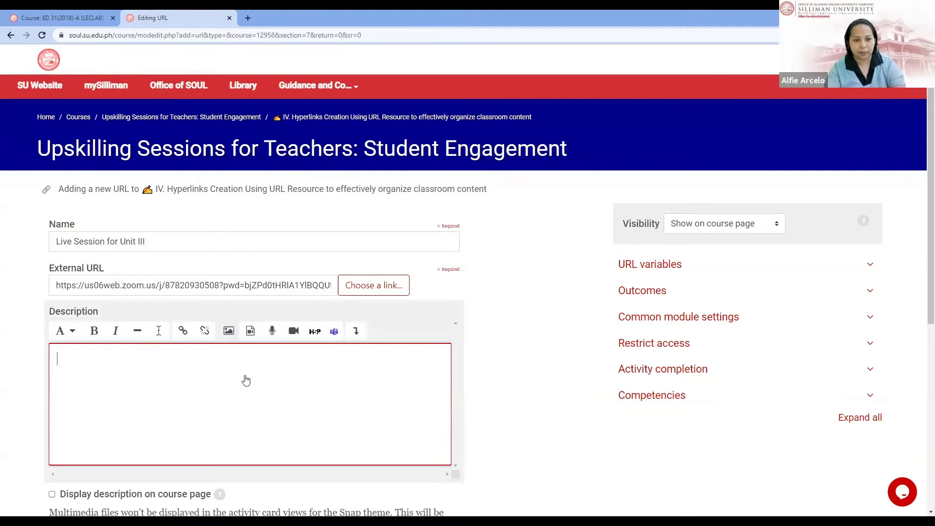
left_click(145, 395)
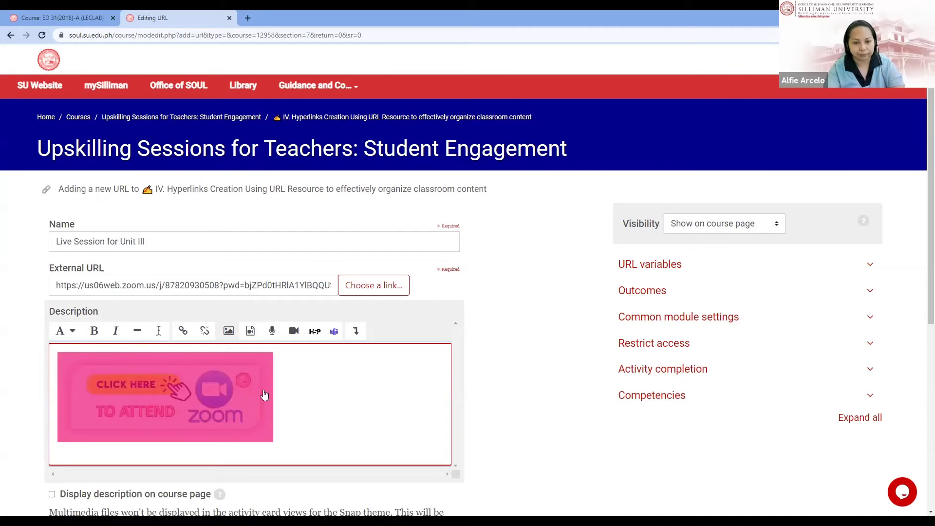
left_click(355, 333)
left_click(211, 354)
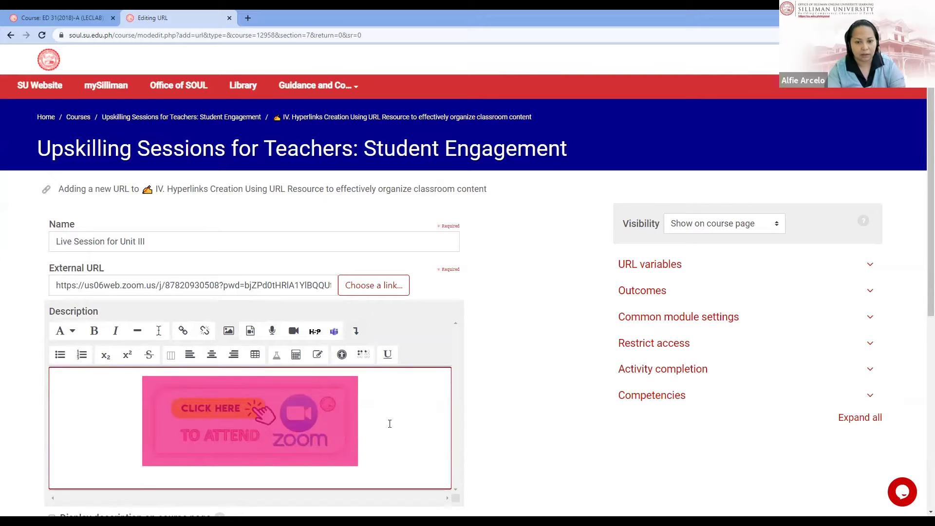
left_click(389, 424)
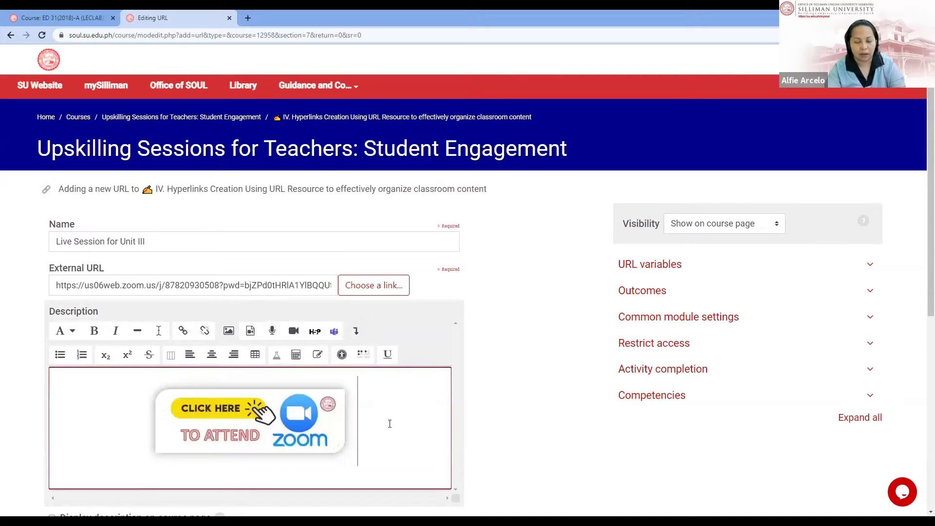
left_click(266, 444)
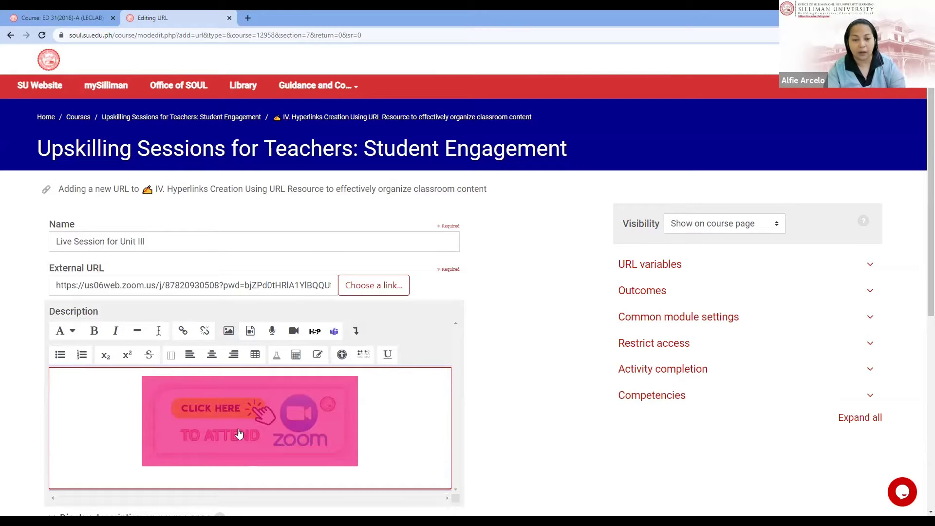
Step: Link the image to the Zoom meeting URL, opening in a new window
left_click(183, 333)
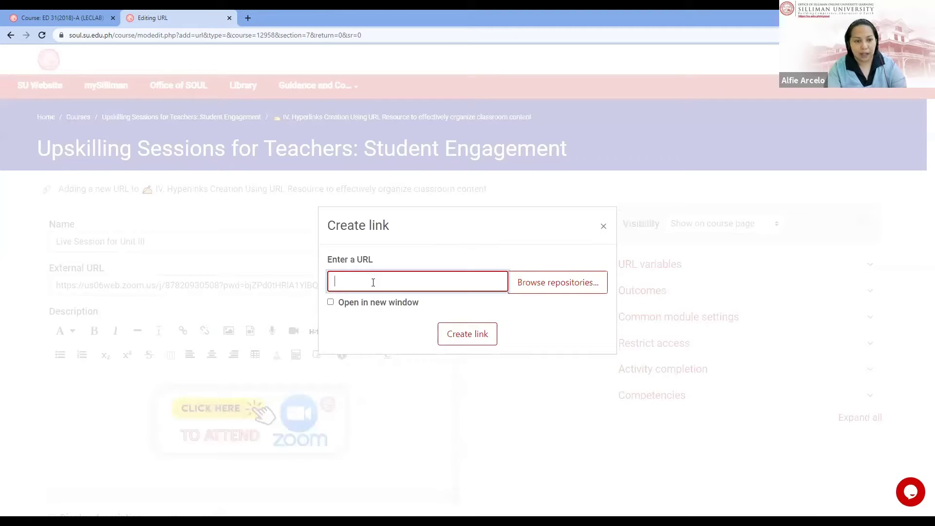
left_click(603, 227)
left_click(250, 287)
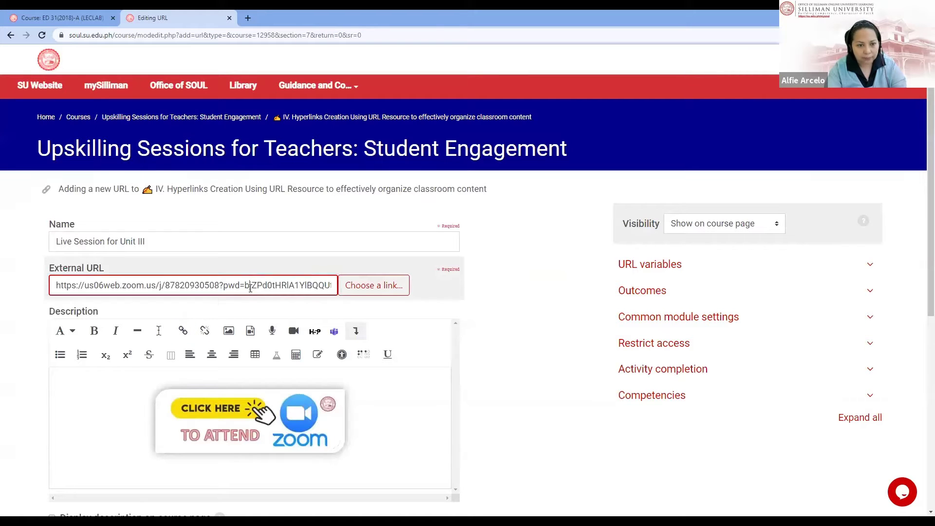
key("ctrl+a")
key("ctrl+c")
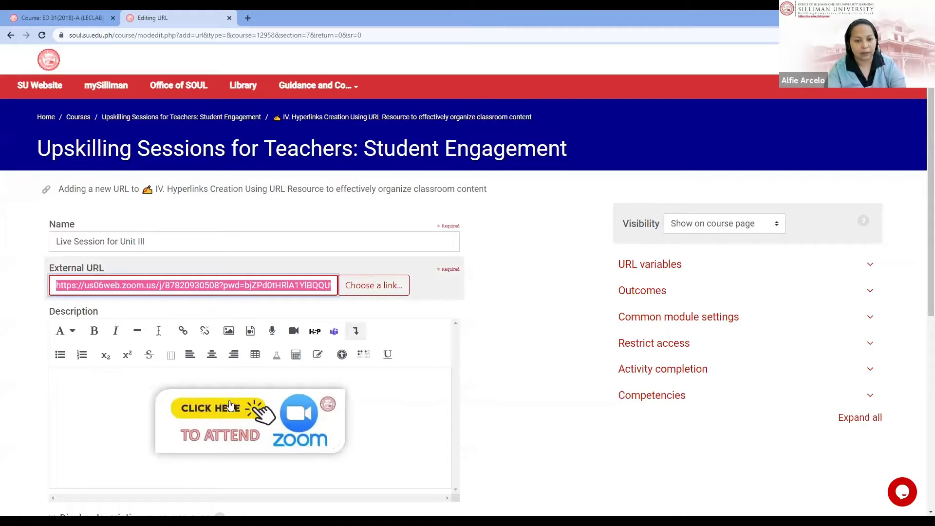
left_click(182, 331)
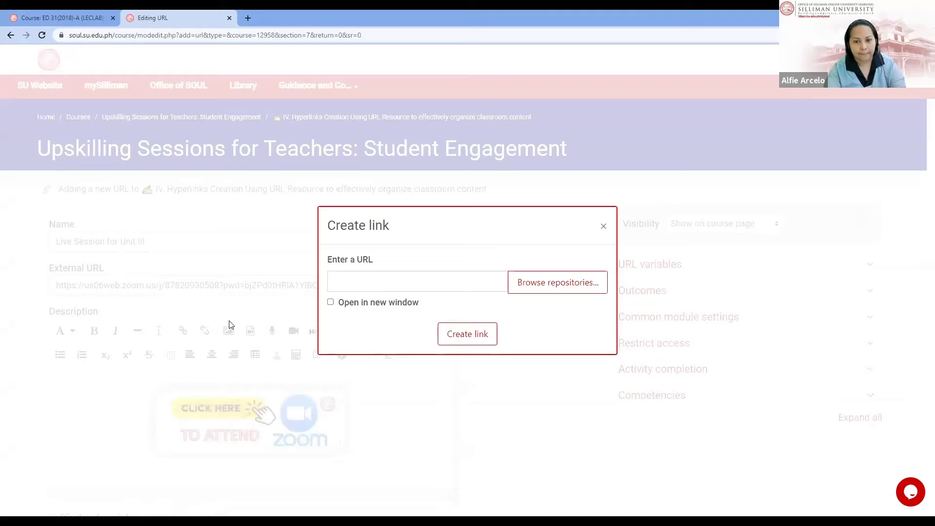
left_click(437, 279)
key("ctrl+v")
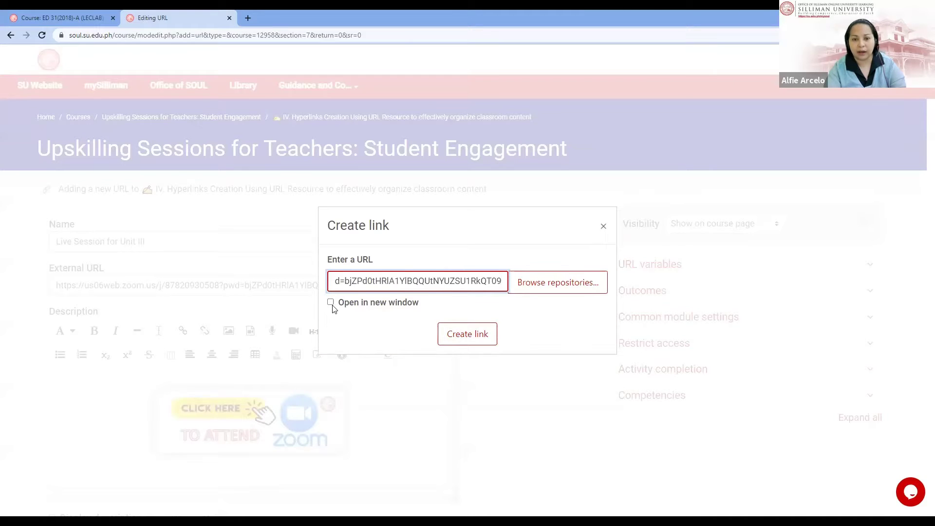
left_click(331, 302)
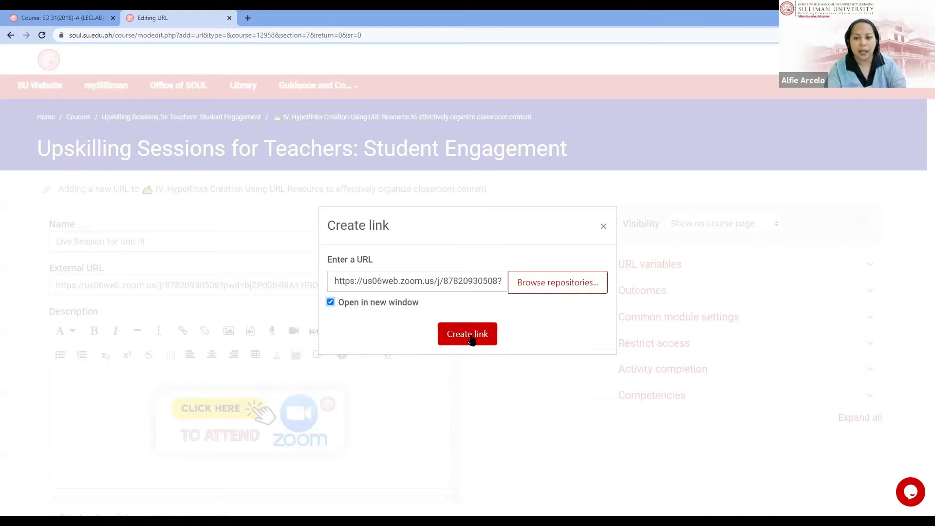
Step: Link the Zoom image, display the description on the course page, and save Live Session for Unit III
left_click(470, 337)
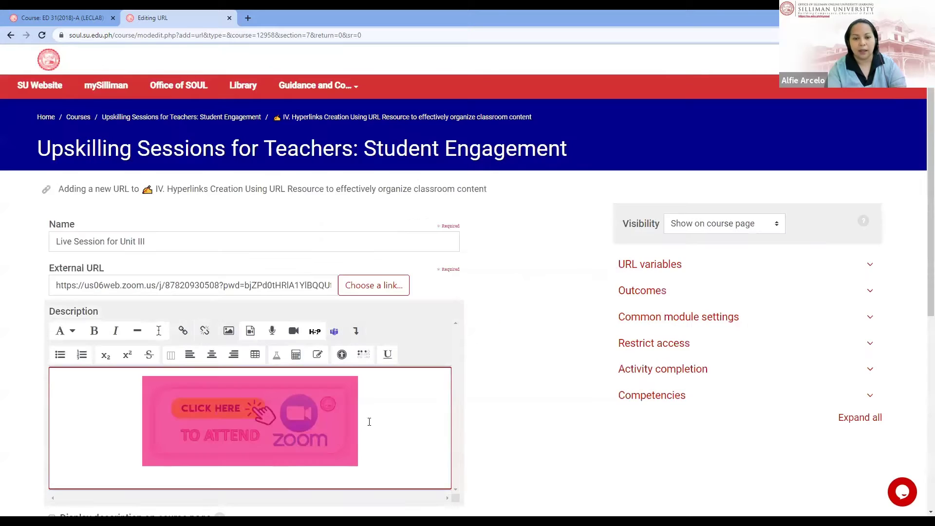
left_click(382, 424)
scroll(382, 424, "down", 1)
scroll(382, 424, "down", 4)
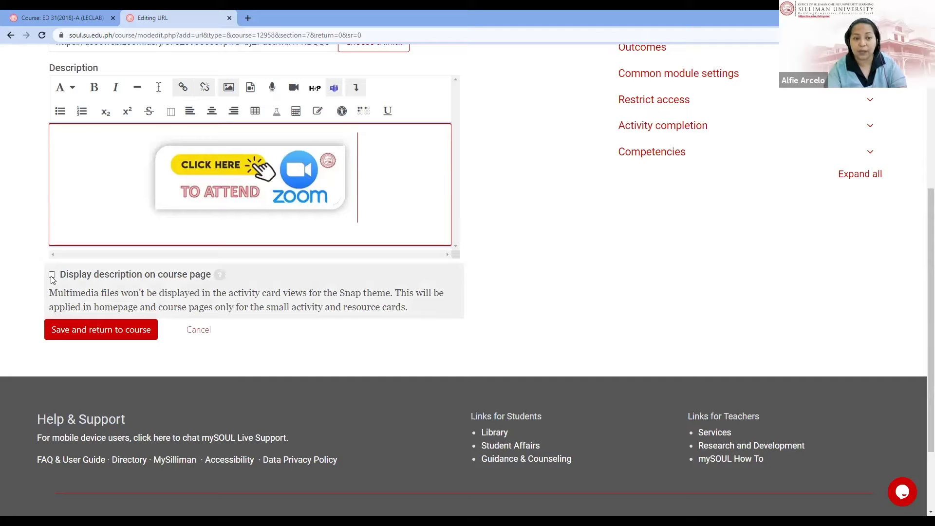
scroll(52, 278, "up", 1)
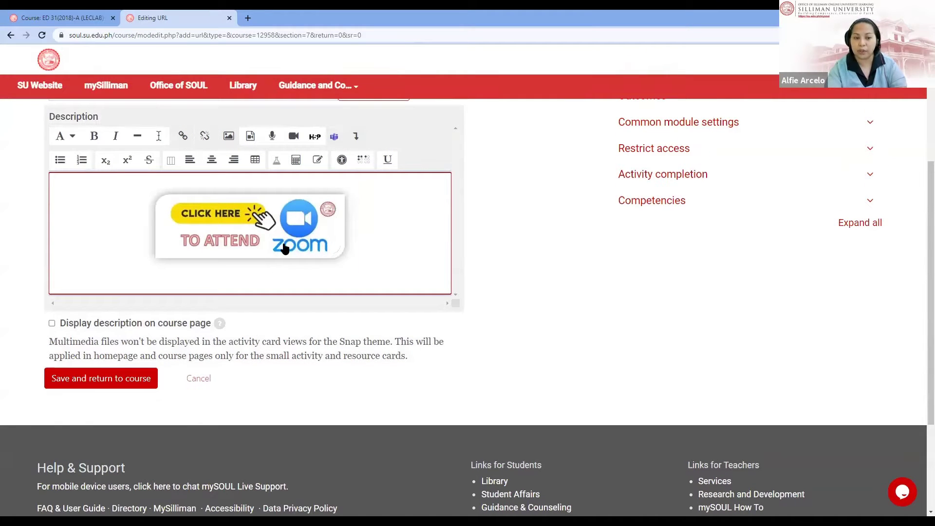
left_click(52, 323)
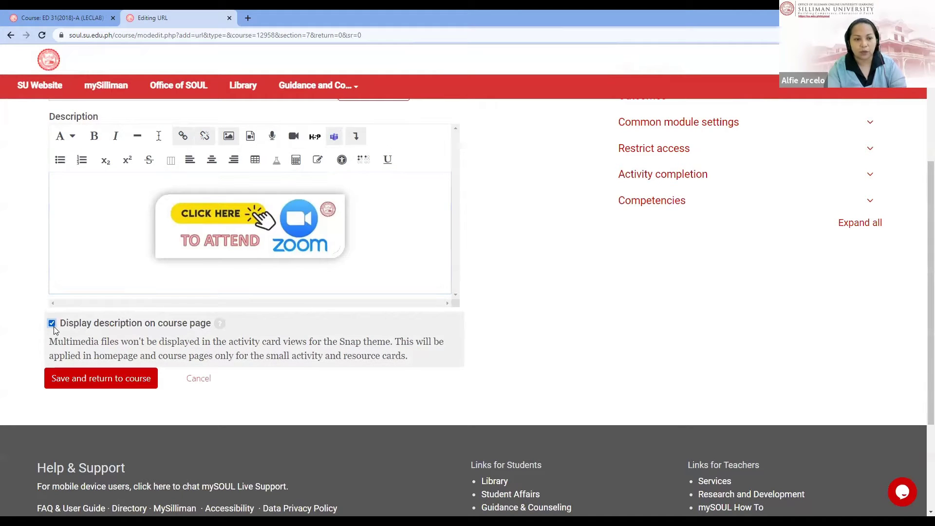
left_click(116, 384)
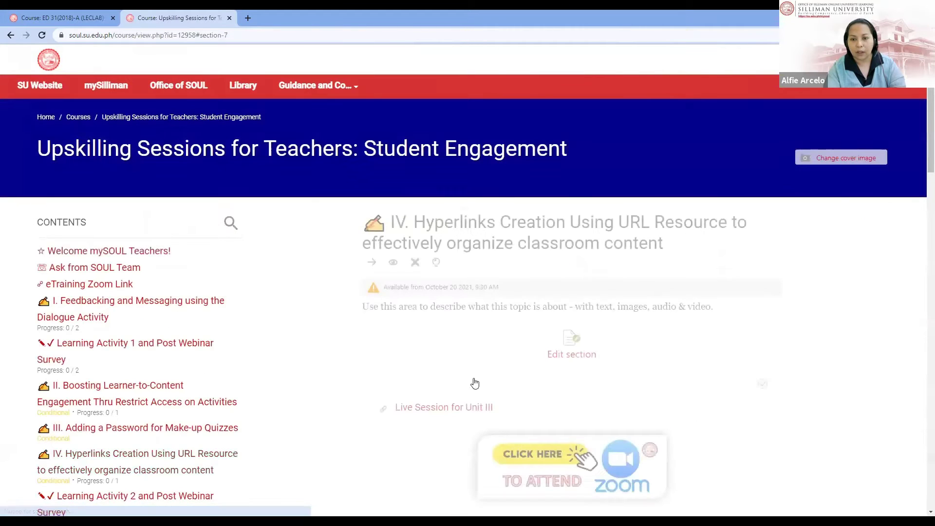
scroll(474, 383, "down", 5)
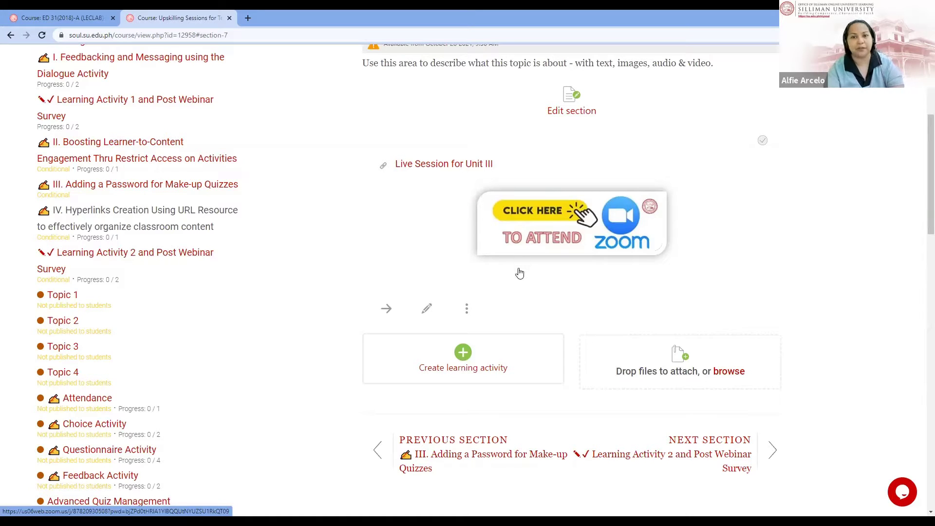
scroll(520, 273, "up", 2)
scroll(520, 273, "down", 3)
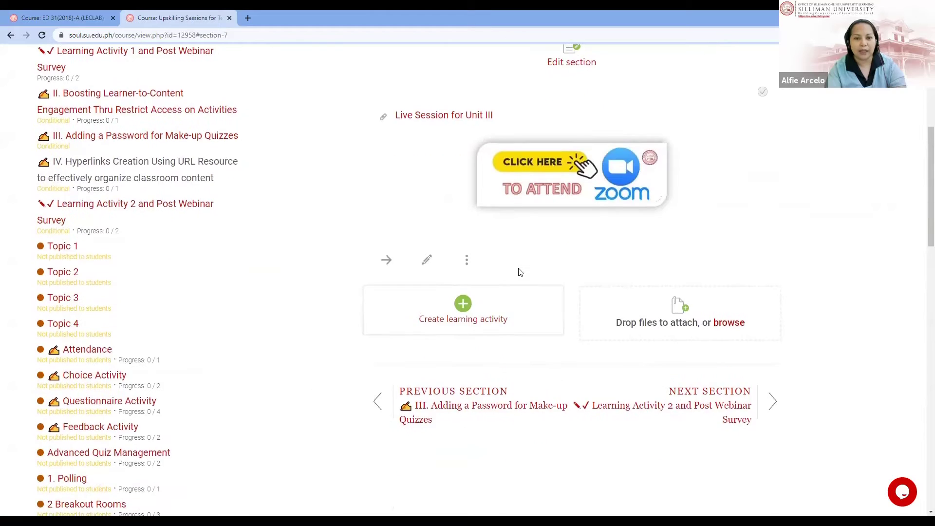
scroll(520, 273, "up", 4)
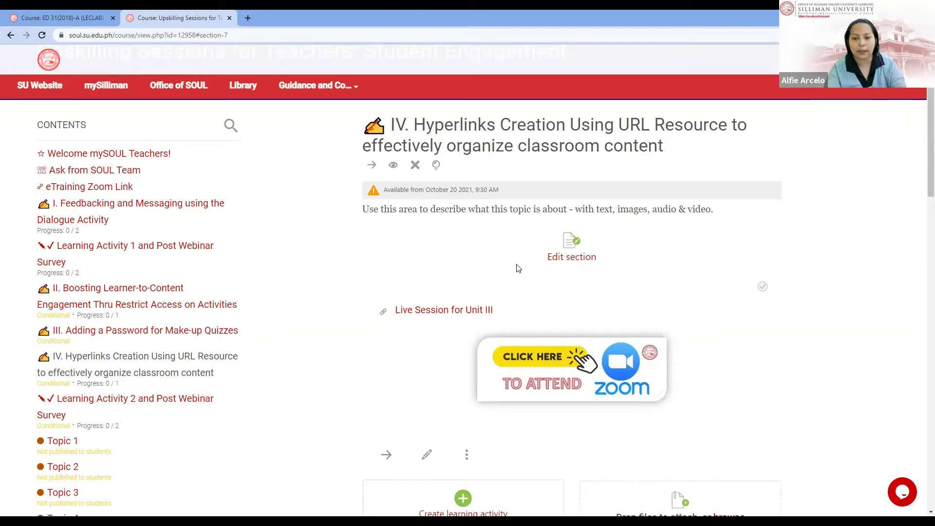
scroll(519, 269, "down", 2)
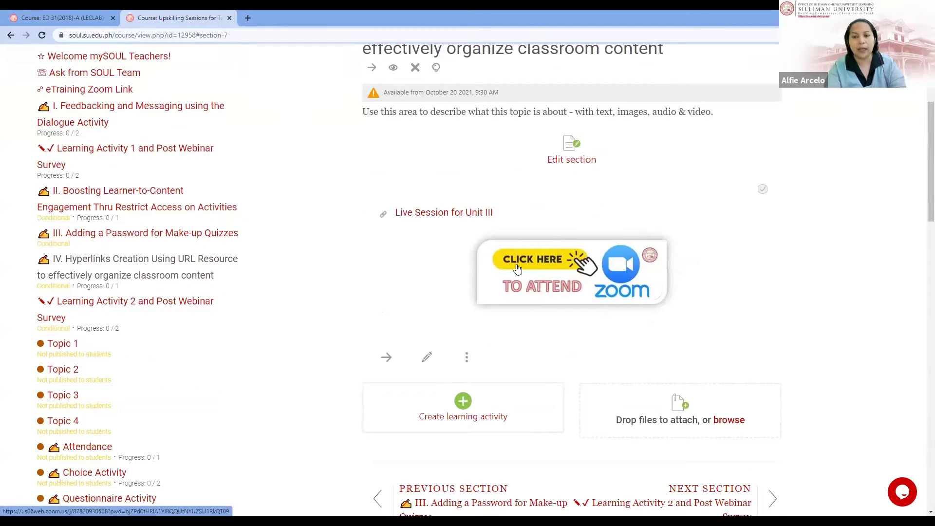
scroll(518, 269, "down", 2)
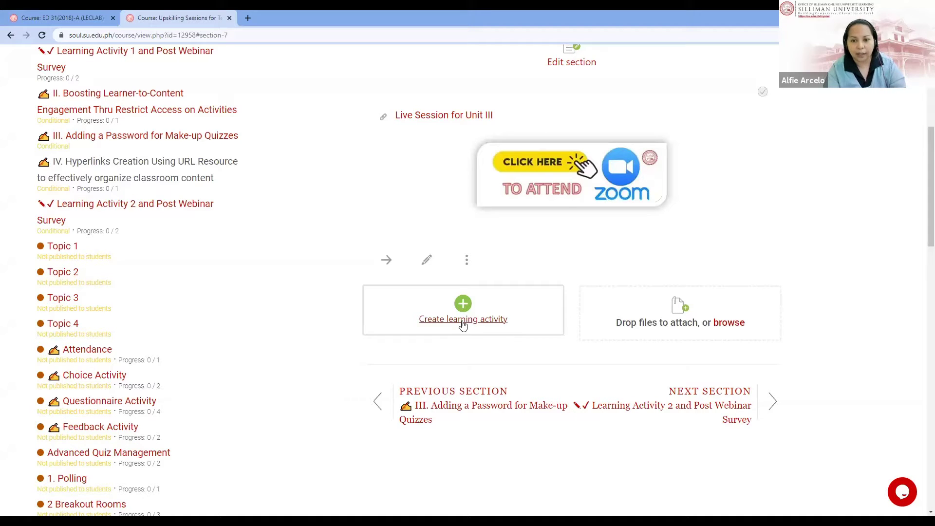
Step: Start a new Label in section IV from the Resources list of activity types
left_click(463, 324)
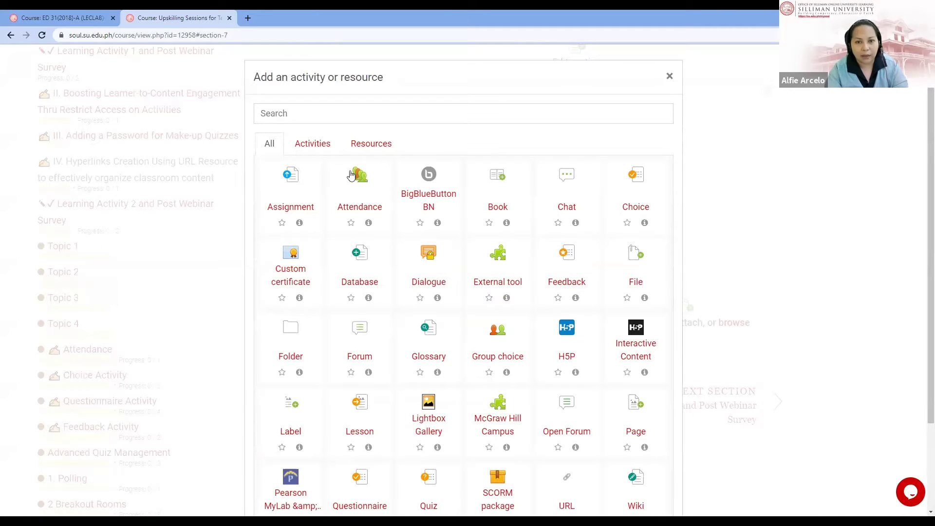
left_click(370, 143)
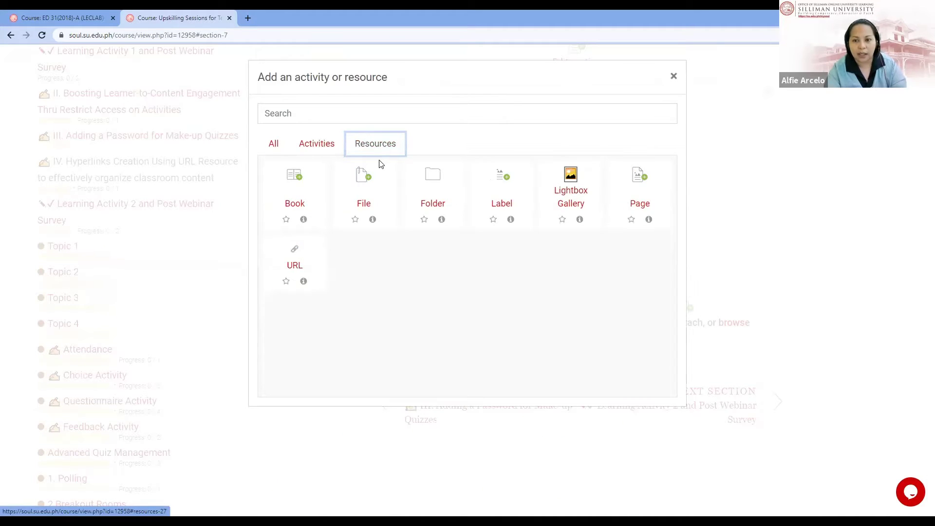
left_click(501, 195)
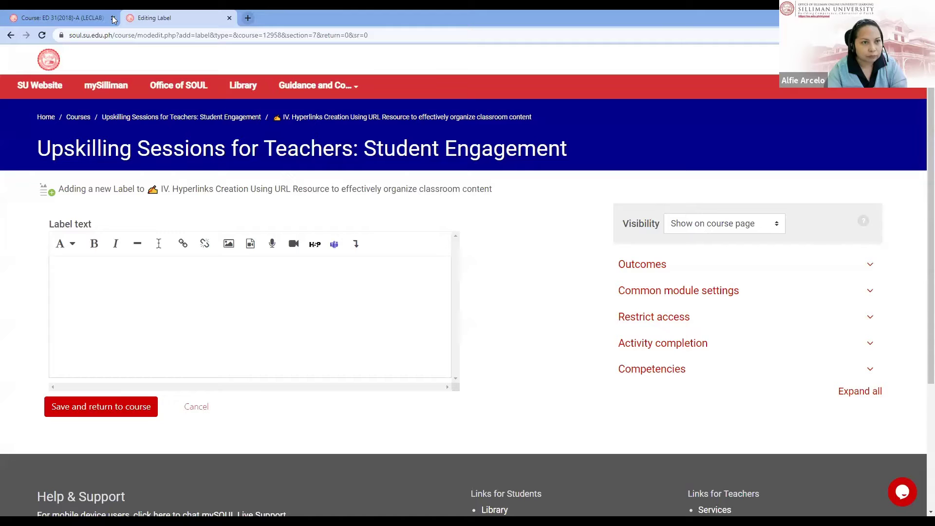
Step: Check the ED 31 course page, then paste the YouTube video URL into the label text
left_click(41, 18)
scroll(533, 426, "up", 1)
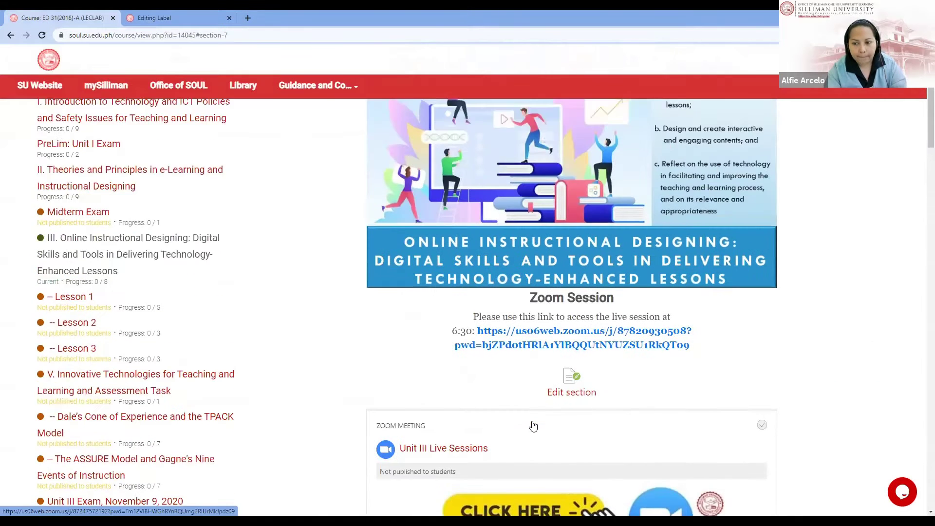
scroll(578, 303, "down", 1)
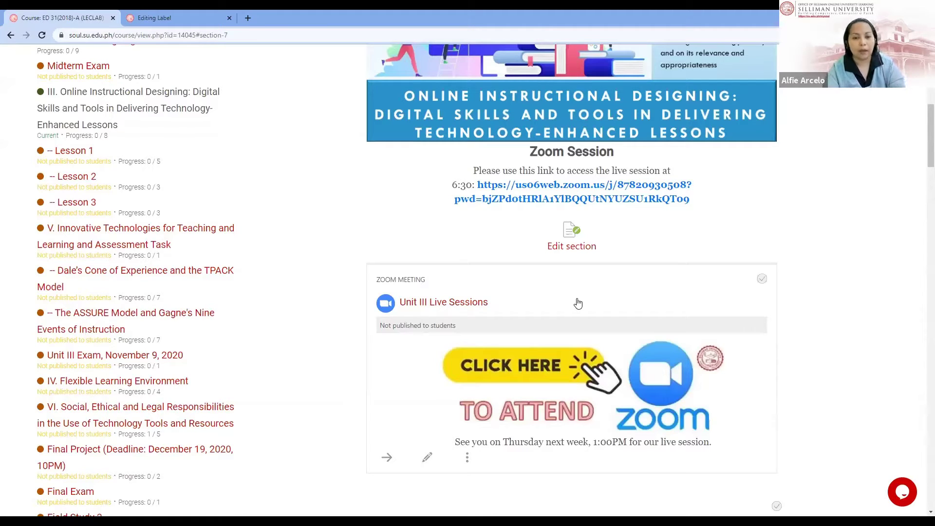
key("alt+Tab")
type("https://www.youtube.com/watch?v=l2pKZkw5znk&t=1s")
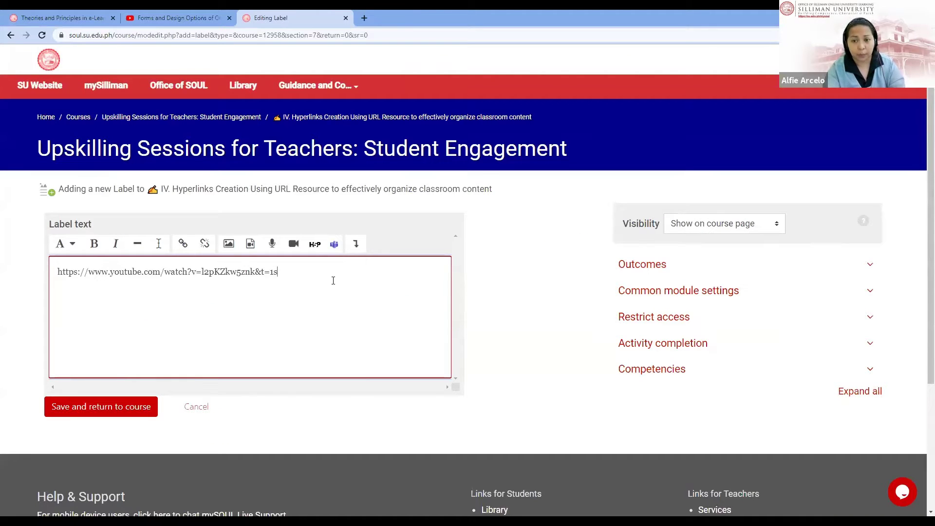
Step: Centre the label text, add the line 'Click here to download PDF.' beneath, and select it
left_click(356, 244)
left_click(212, 268)
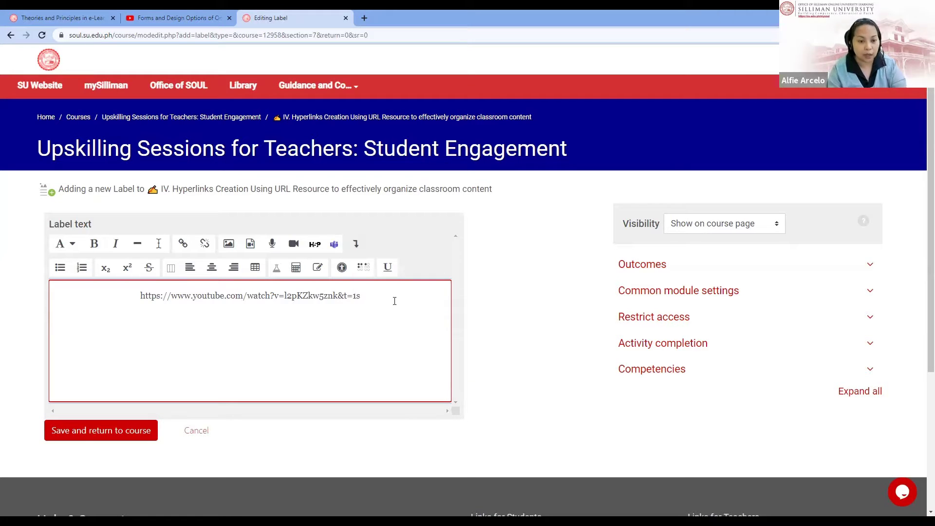
type("Clic")
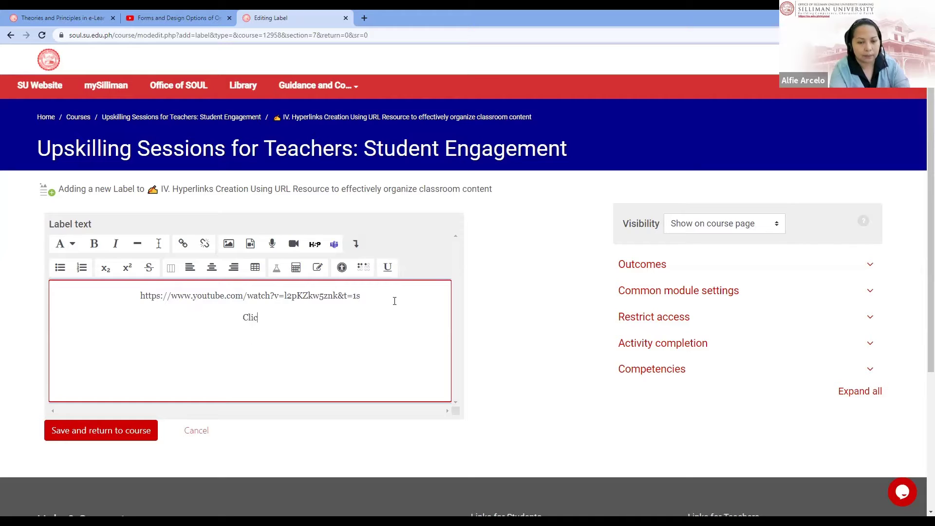
type("k here to dowl")
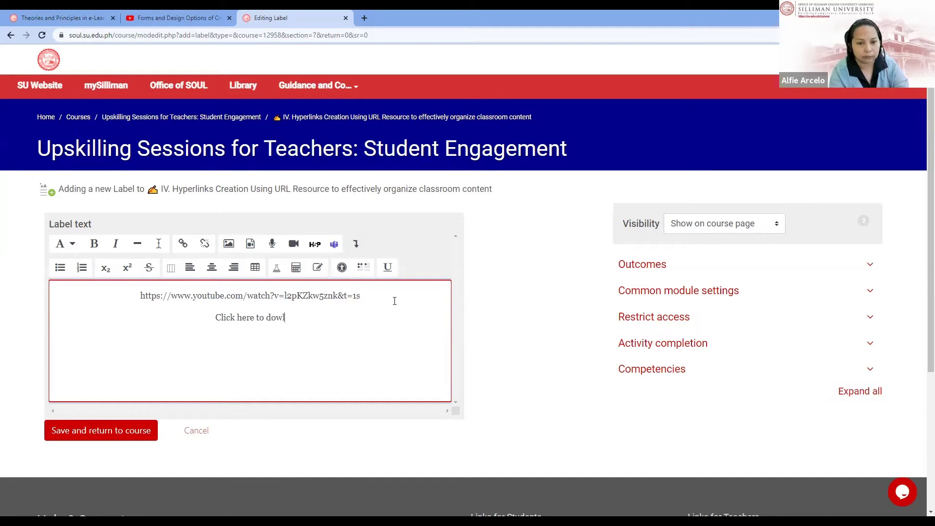
key("BackSpace")
type("nl")
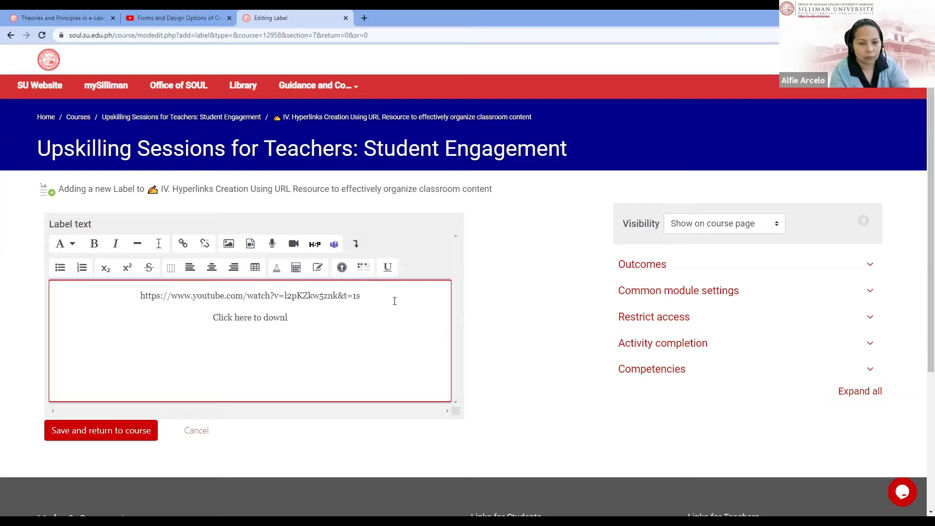
type("oad P")
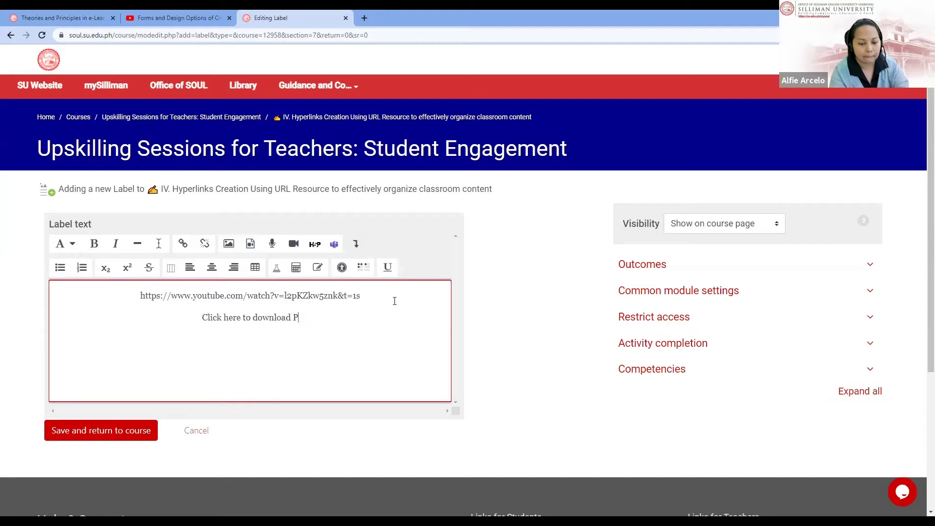
type("DF.")
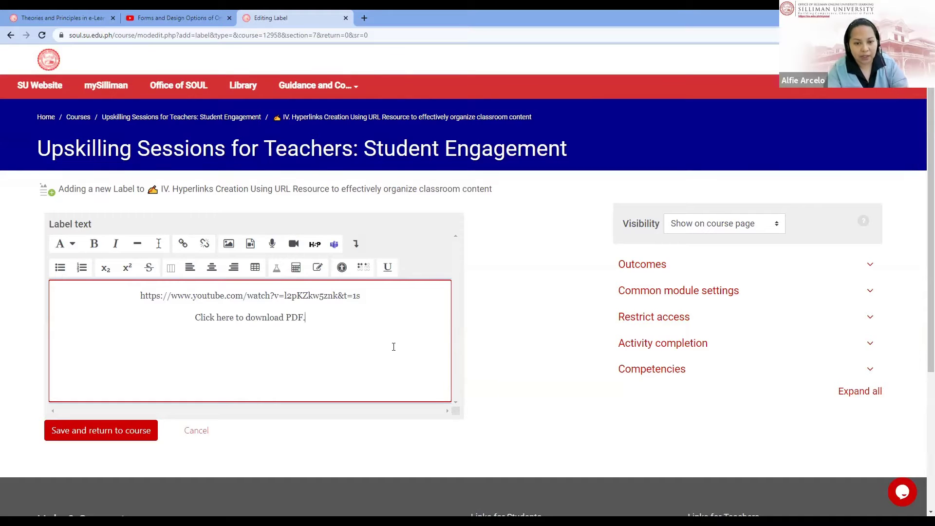
left_click(197, 316)
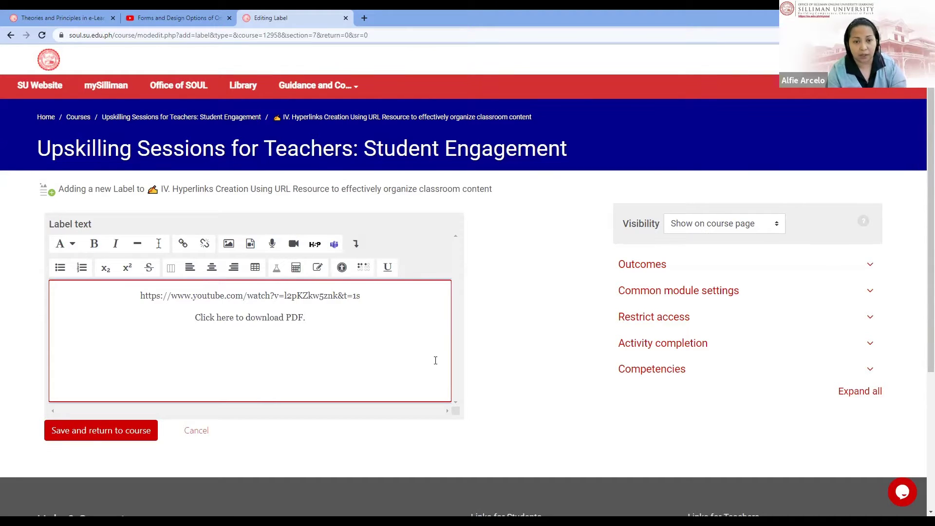
key("ctrl+shift+Right")
key("ctrl+shift+Right")
key("ctrl+shift+Right")
key("ctrl+shift+Right")
key("ctrl+shift+Right")
key("ctrl+shift+Right")
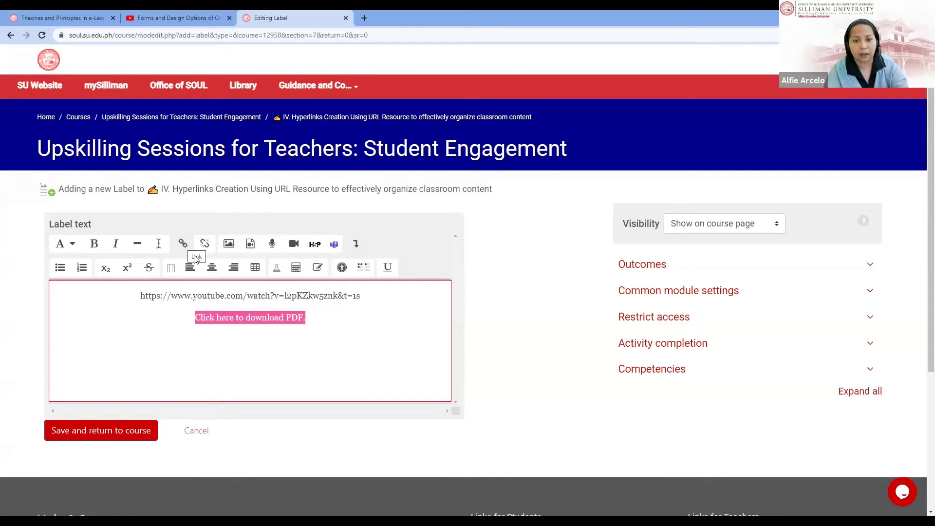
Step: Open the file picker from the Link dialog to link the download line to a file
left_click(183, 245)
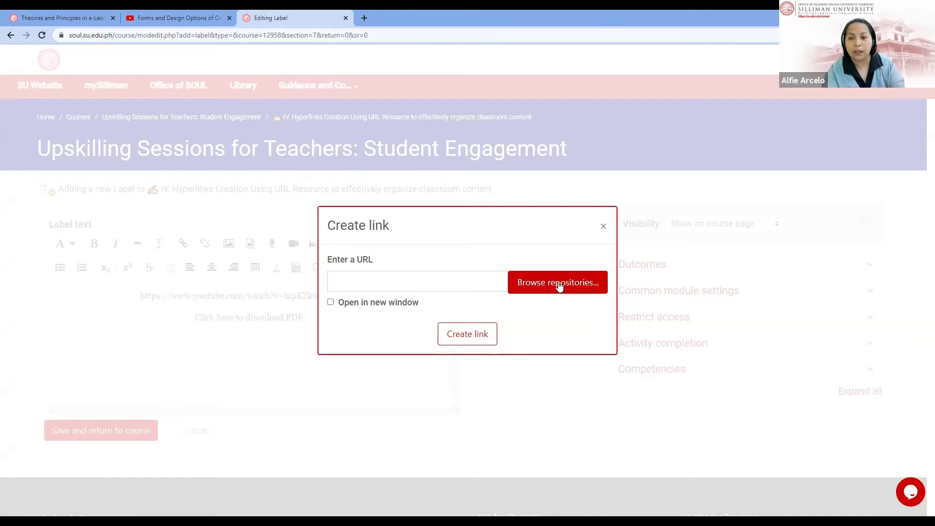
left_click(559, 285)
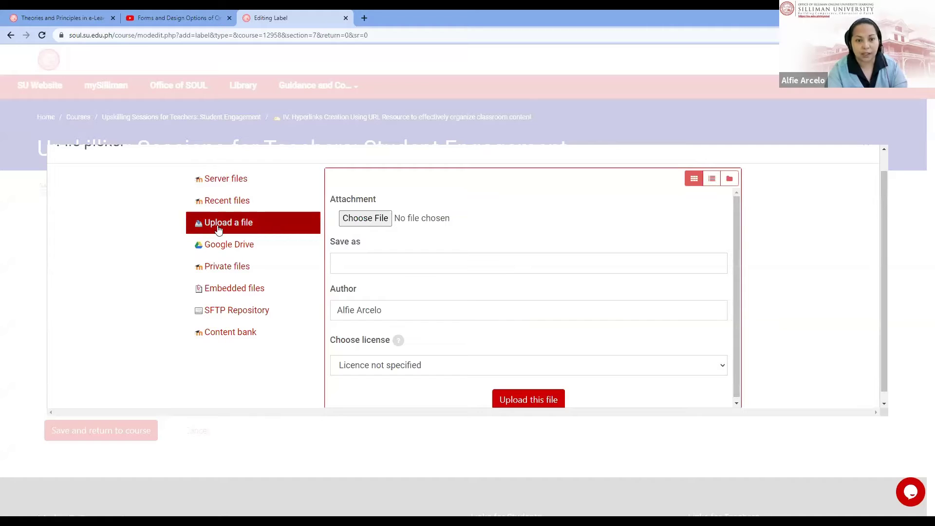
Step: Choose the 'Adding a Password to Make-Up Quizzes and Hyperlinks' PDF and upload it
left_click(373, 218)
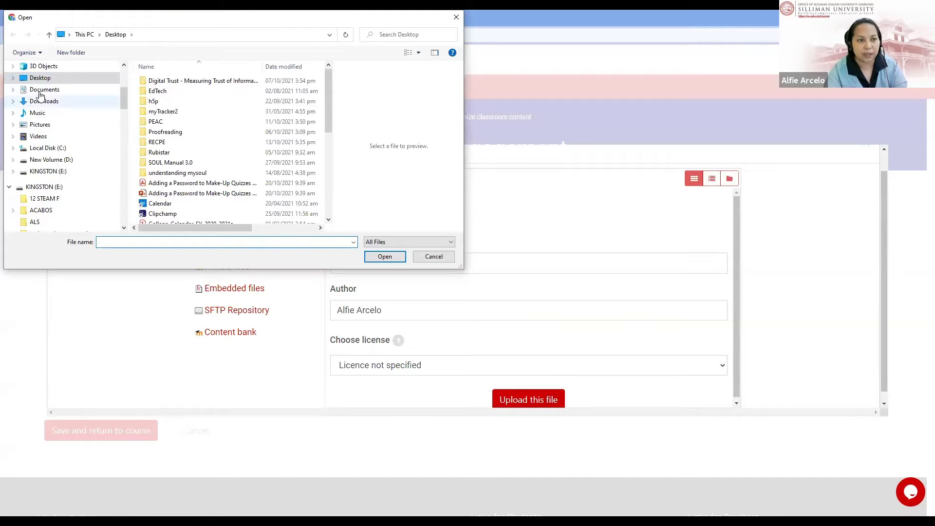
scroll(241, 169, "down", 1)
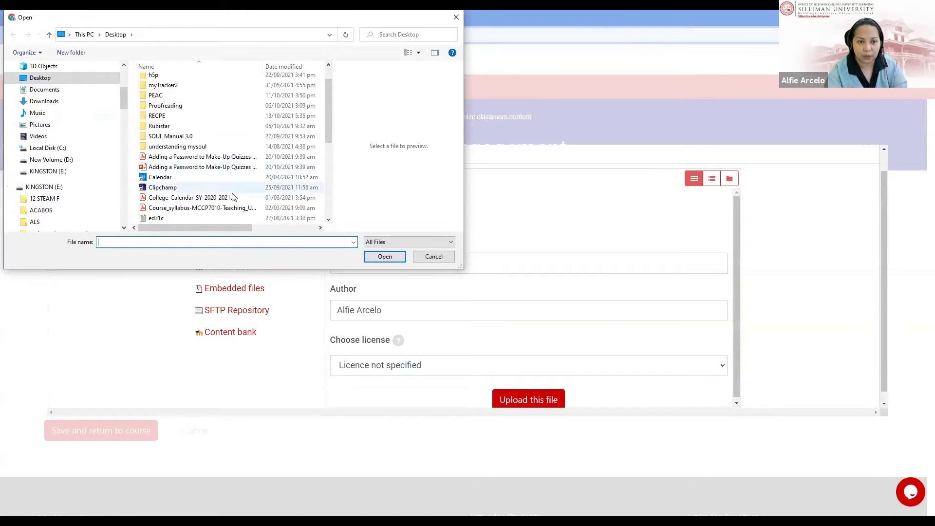
left_click(203, 157)
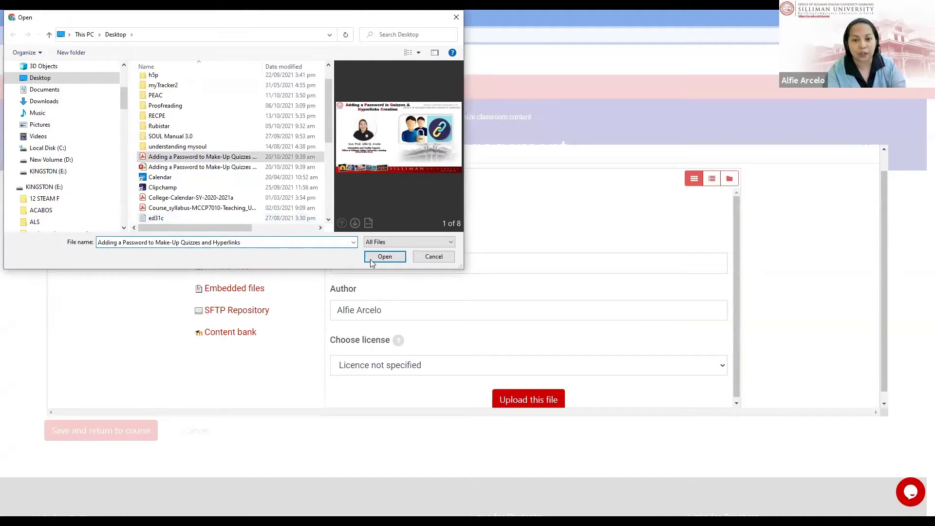
left_click(384, 257)
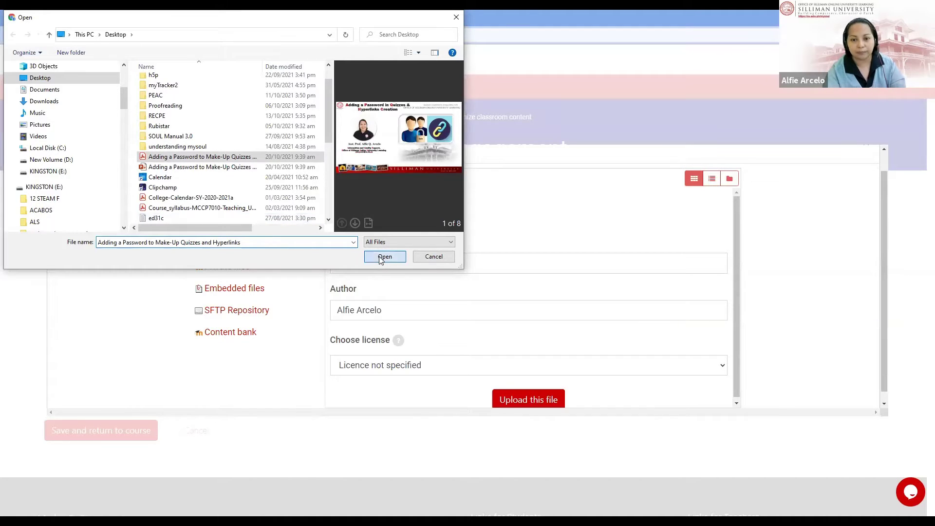
left_click(513, 401)
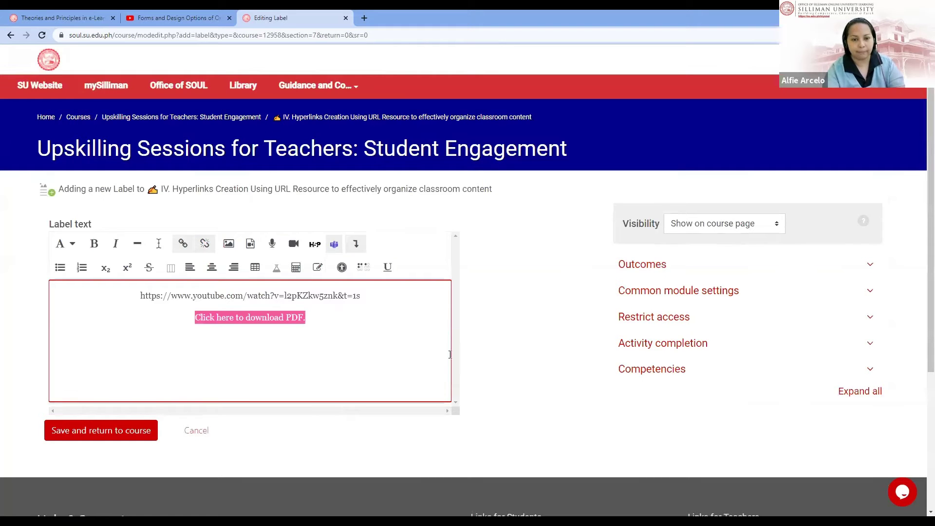
Step: Deselect the new PDF link and save the label back to the course
left_click(349, 351)
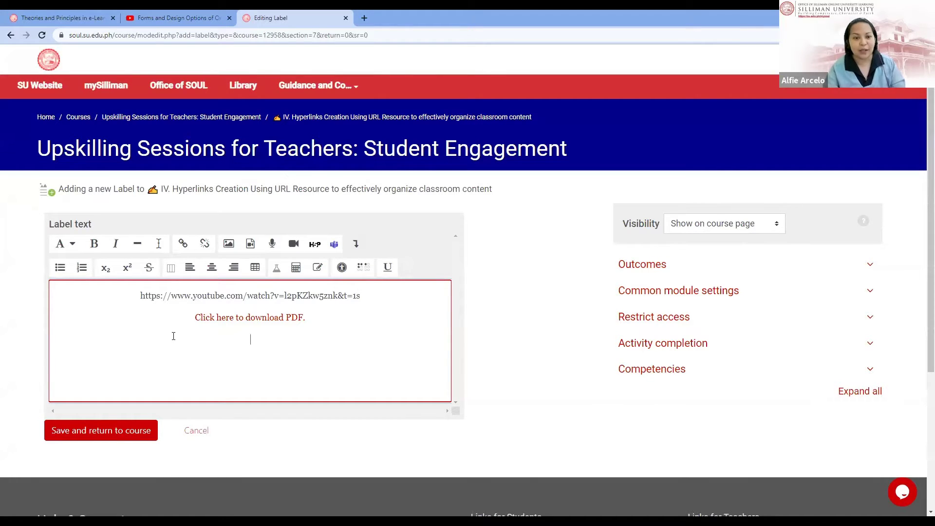
left_click(111, 437)
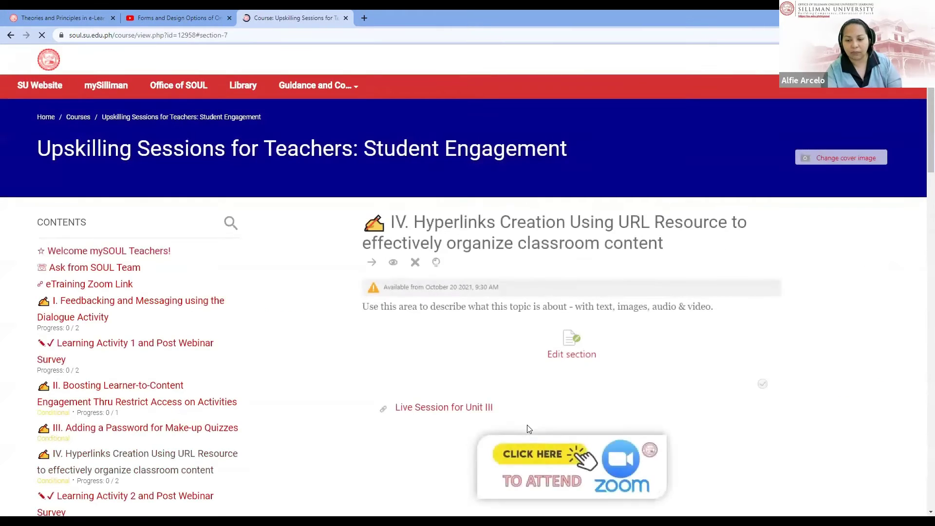
Step: Open the quiz password slides PDF from the label link, glance at the YouTube tab, then go back
scroll(530, 428, "down", 10)
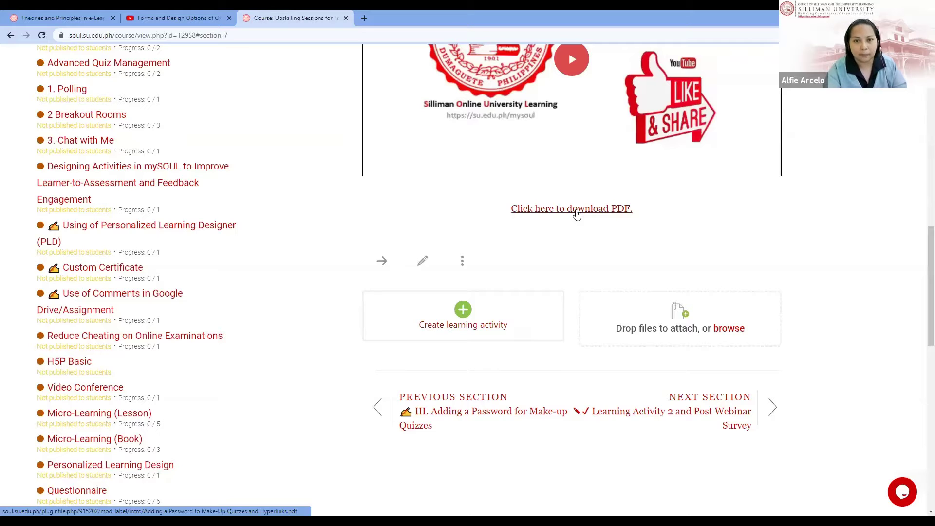
left_click(577, 215)
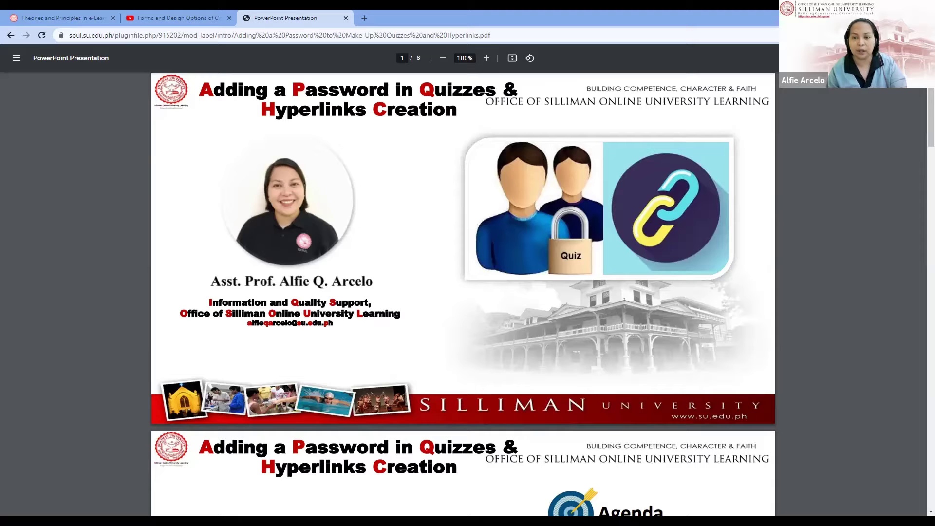
left_click(183, 21)
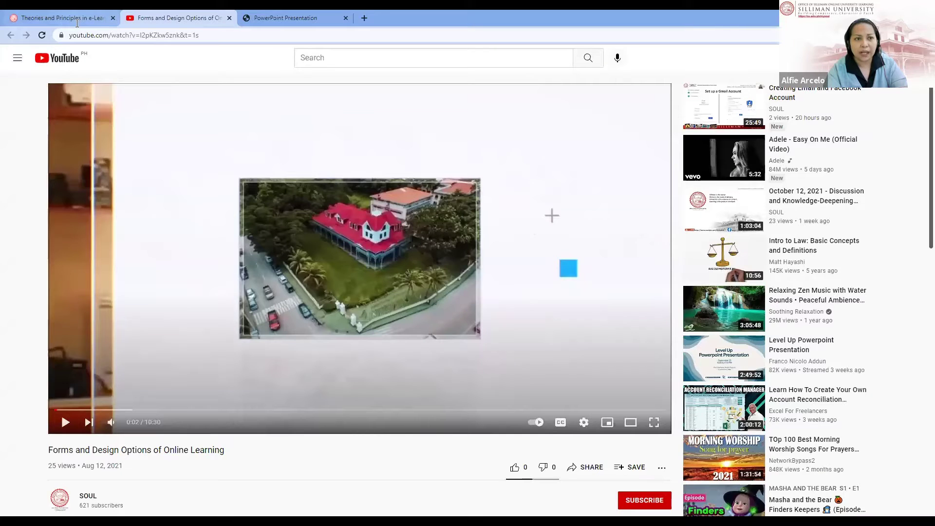
left_click(296, 18)
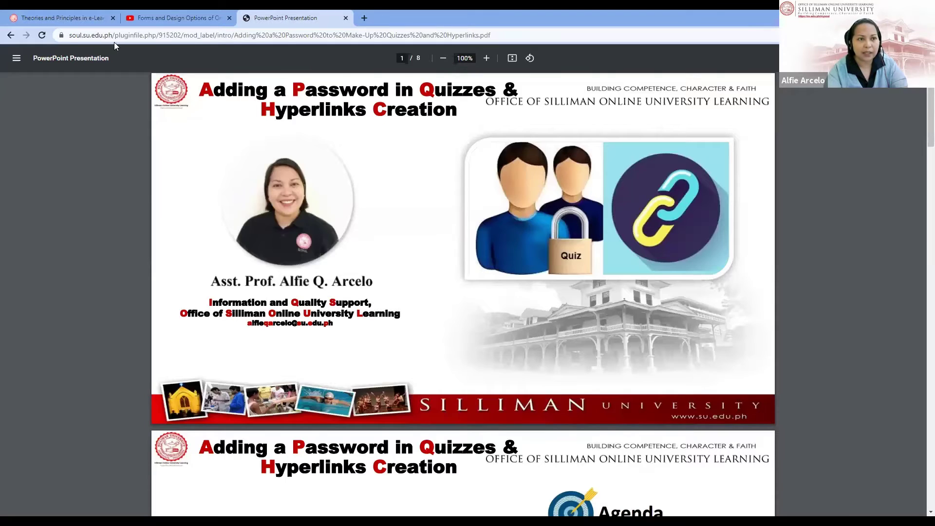
left_click(15, 38)
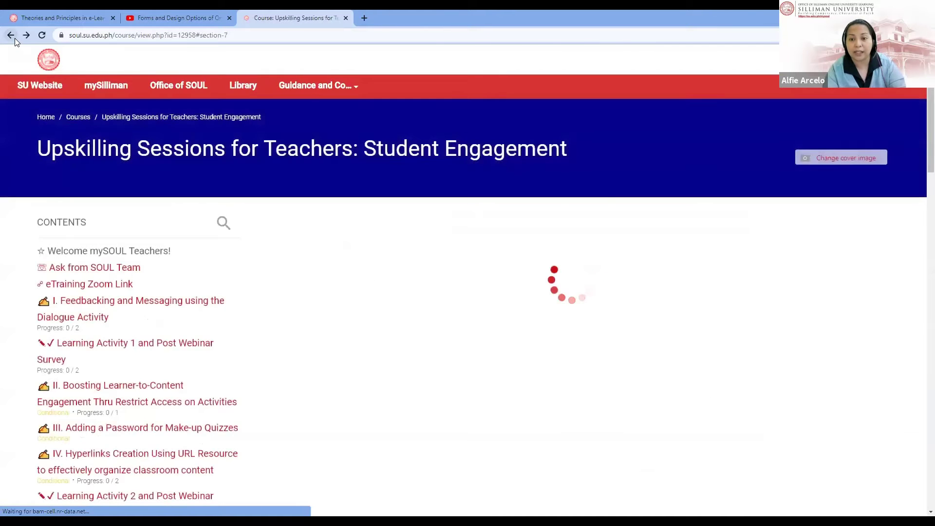
Step: Scroll the reloaded section IV to view the embedded YouTube video and PDF download line
scroll(583, 256, "up", 4)
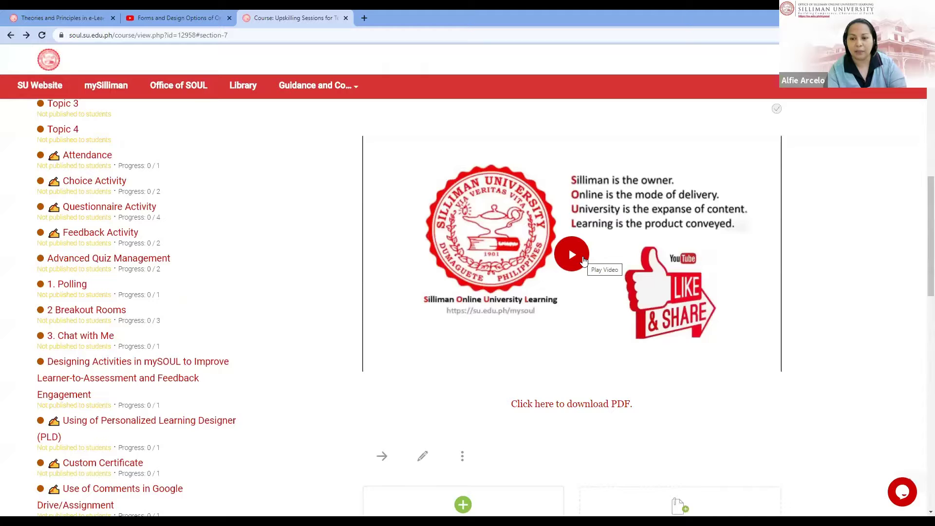
scroll(584, 261, "down", 2)
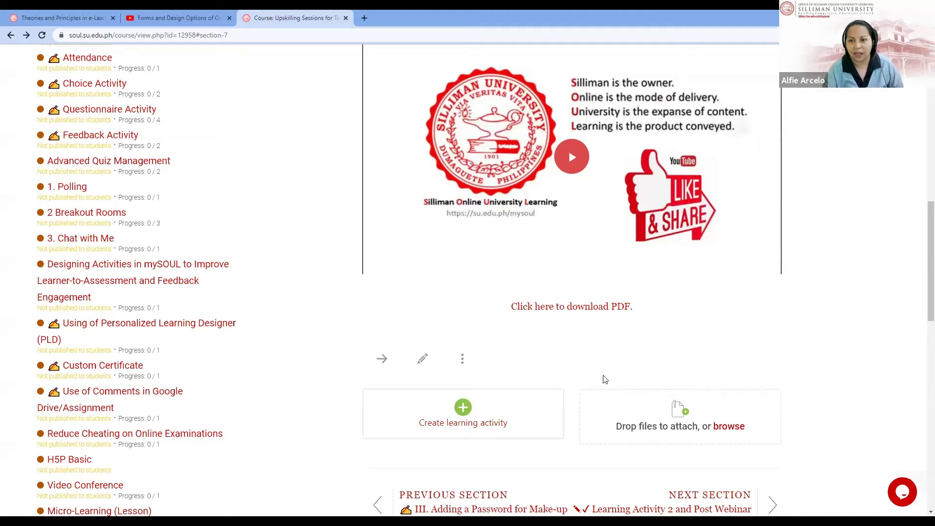
Step: View the Recent Activity report from Course administration, return, and expand the Reports list
scroll(603, 377, "up", 10)
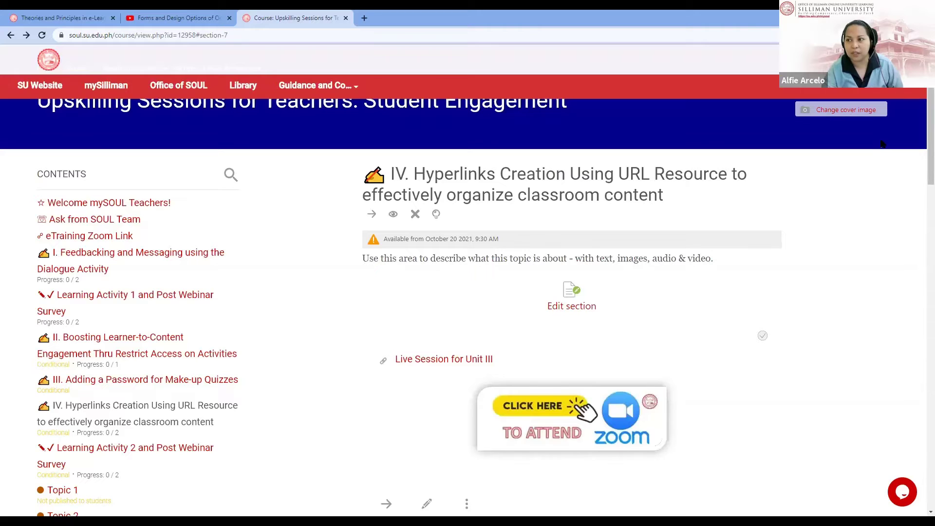
left_click(901, 60)
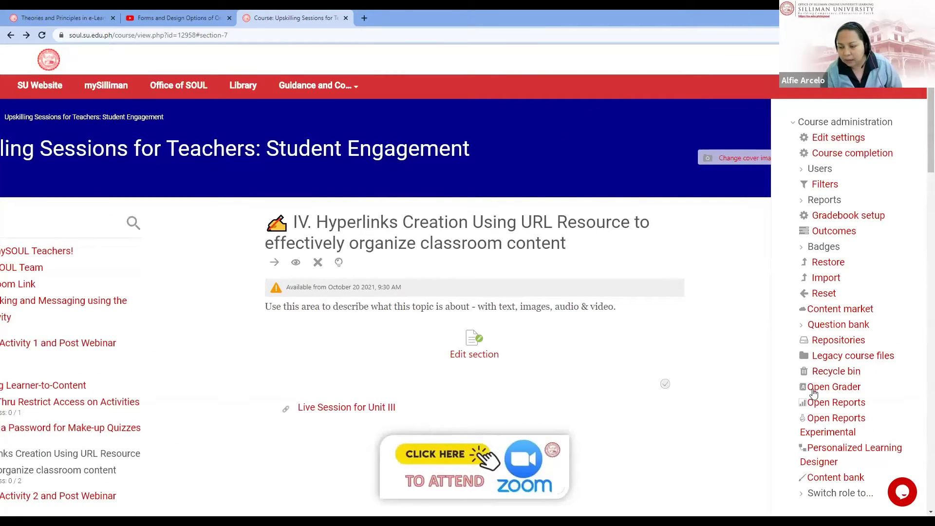
left_click(845, 405)
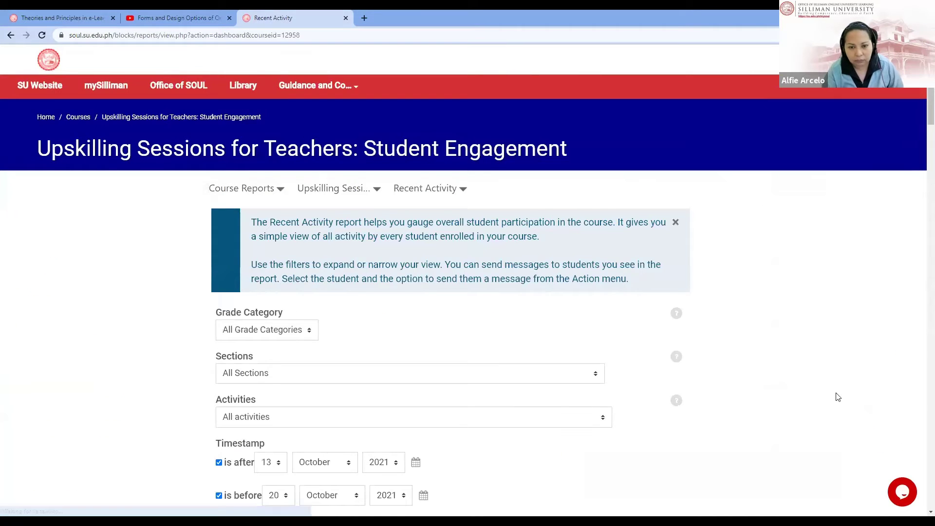
scroll(835, 396, "down", 5)
scroll(836, 395, "down", 5)
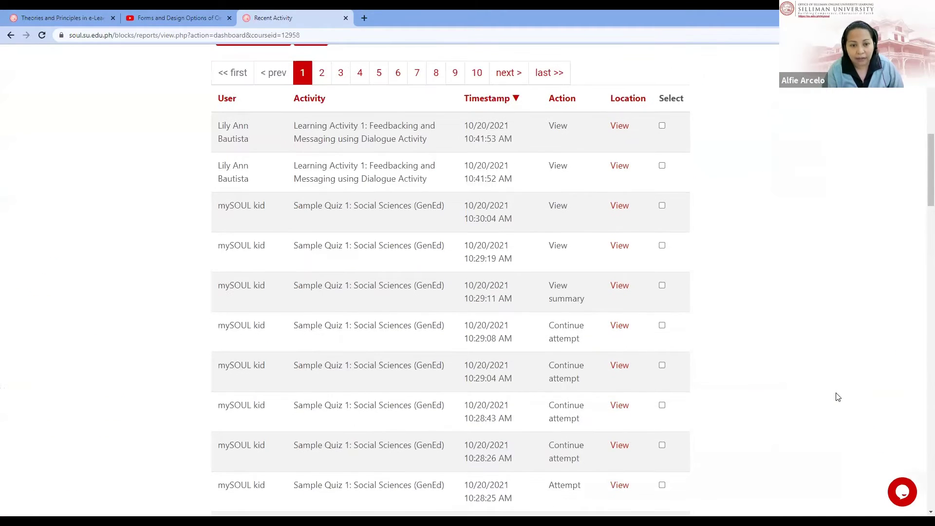
left_click(13, 35)
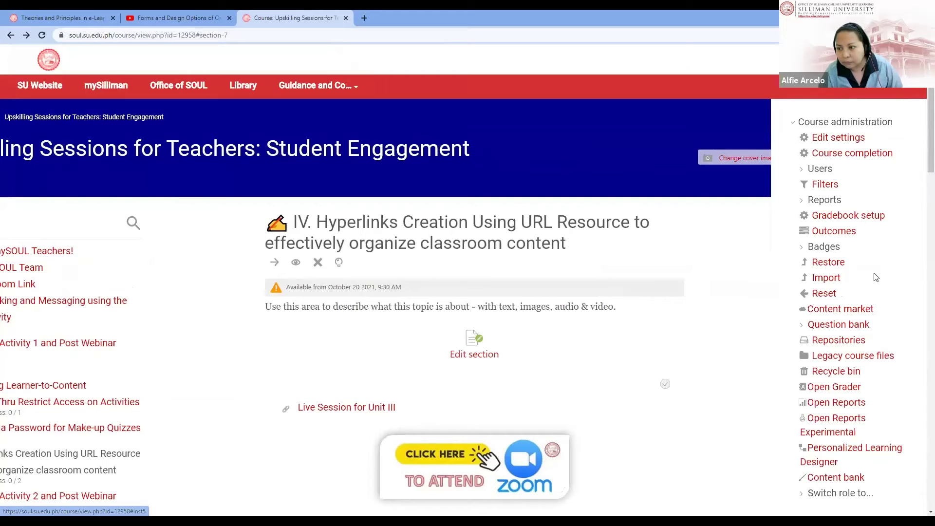
left_click(823, 199)
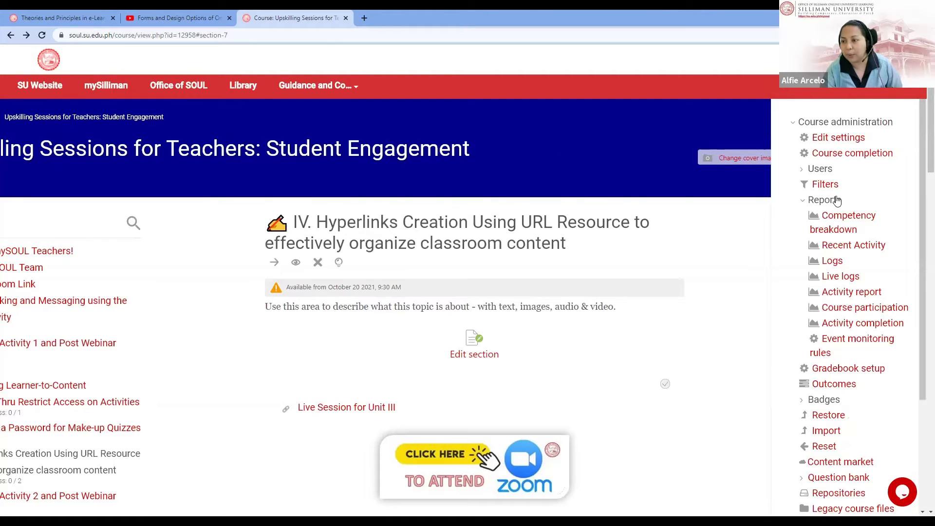
Step: Open the course's Live logs report, scroll through its newest entries, and return to the top
left_click(842, 277)
scroll(812, 131, "down", 3)
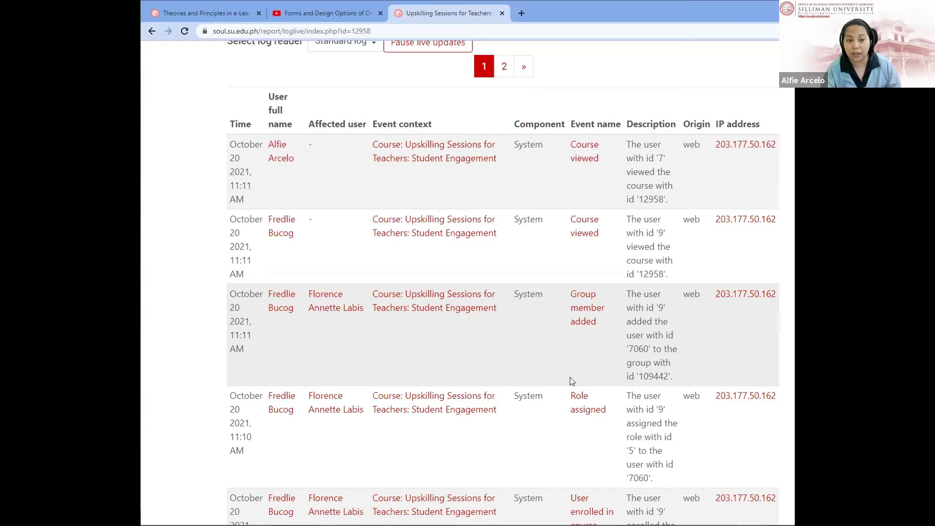
scroll(571, 378, "down", 3)
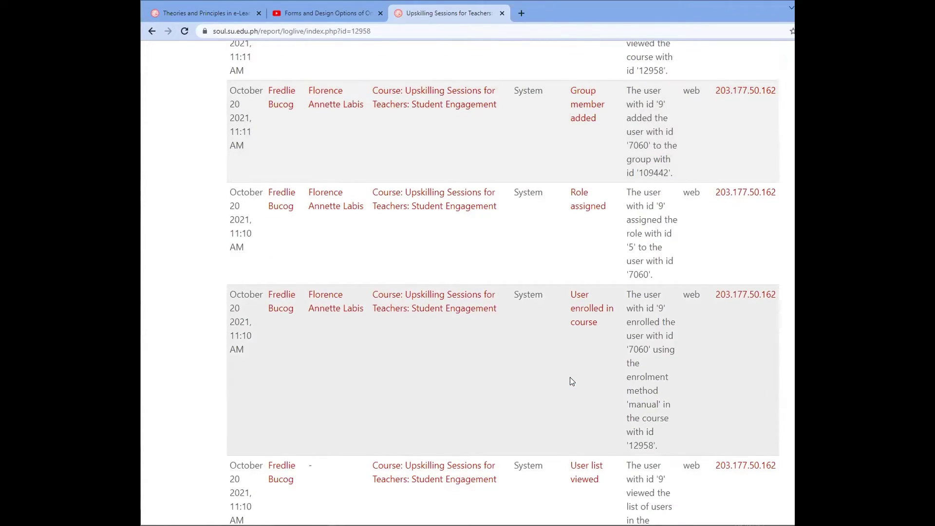
scroll(571, 381, "down", 2)
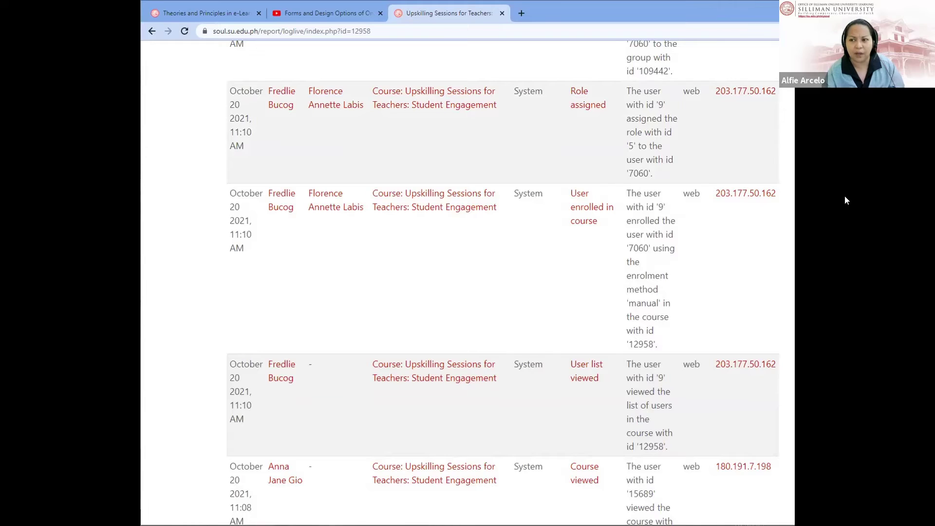
scroll(819, 202, "up", 4)
scroll(821, 205, "up", 5)
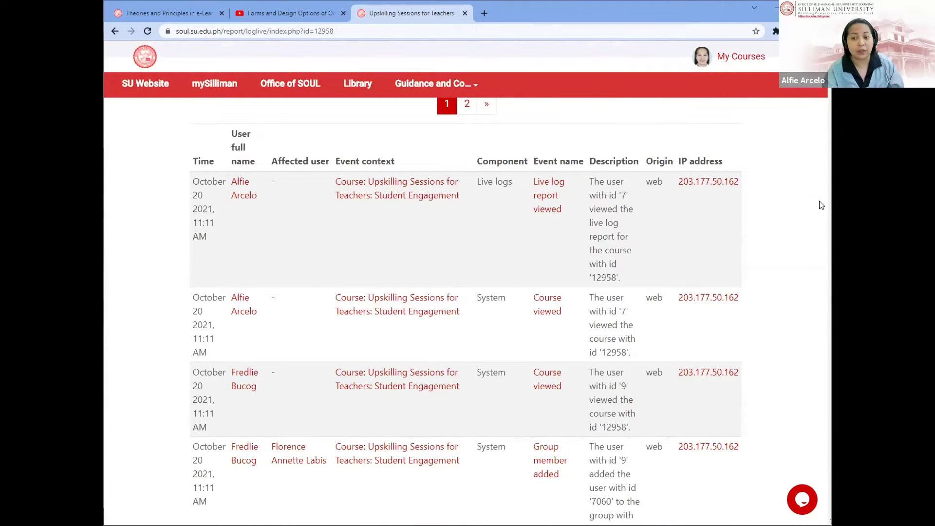
scroll(821, 206, "down", 2)
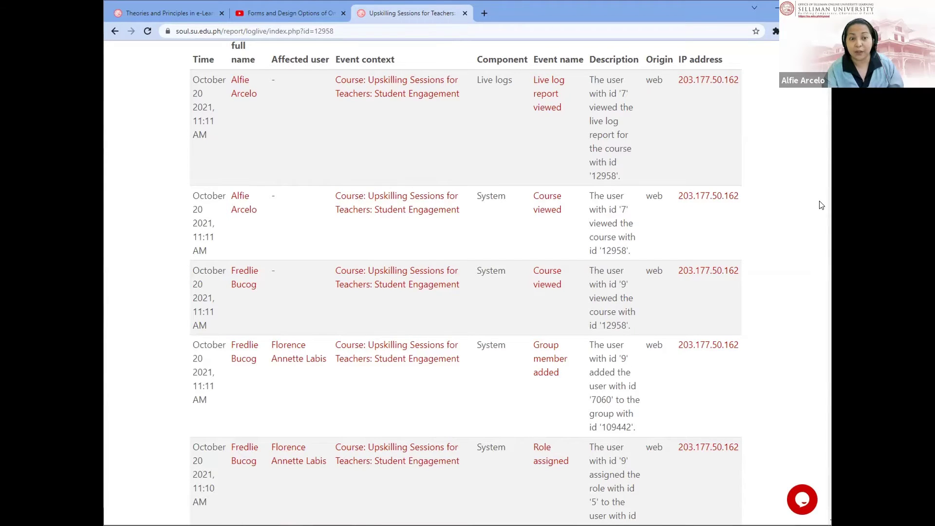
scroll(822, 205, "up", 2)
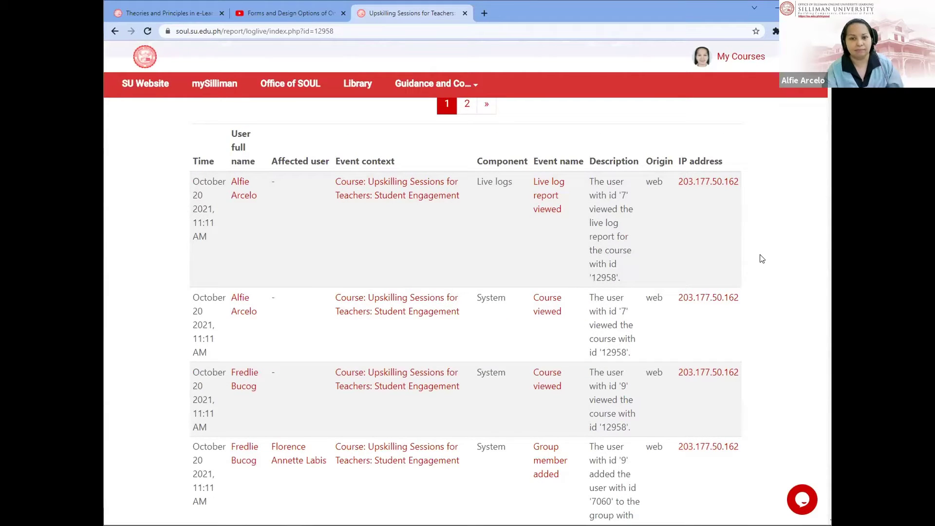
scroll(762, 259, "down", 4)
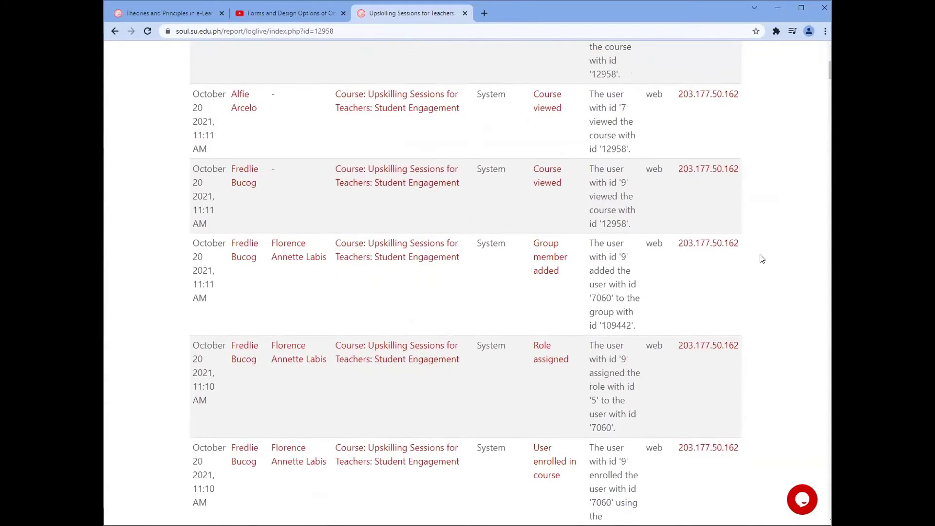
scroll(763, 259, "up", 6)
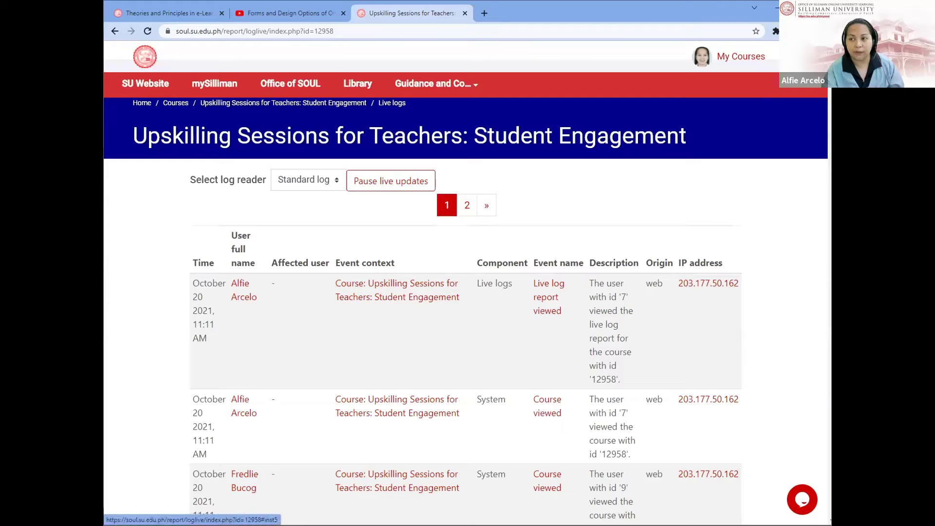
Step: Load the course's standard Logs for all days, leaving the participant filter unchanged
left_click(801, 56)
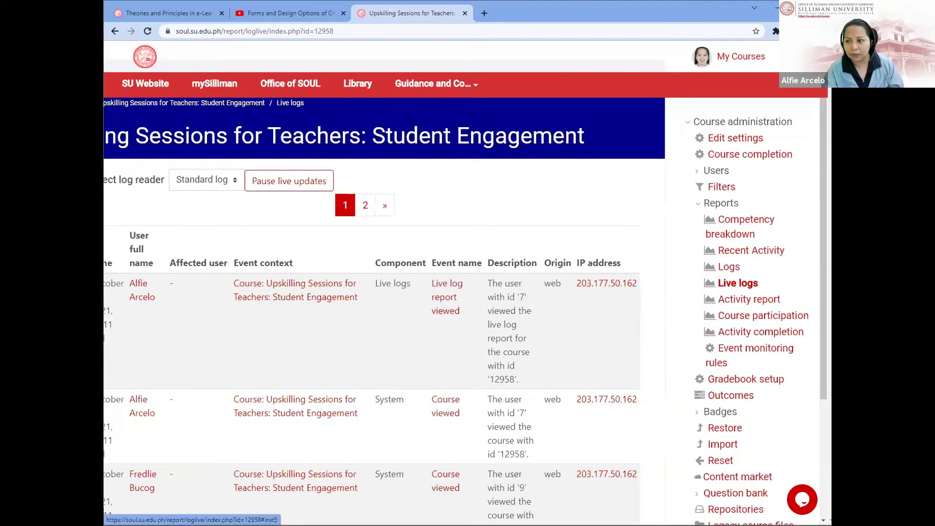
left_click(729, 267)
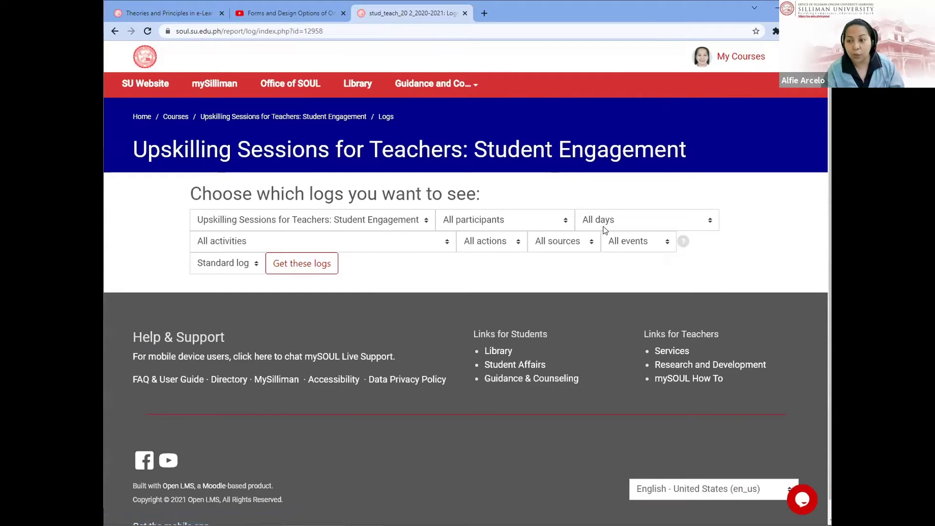
left_click(618, 227)
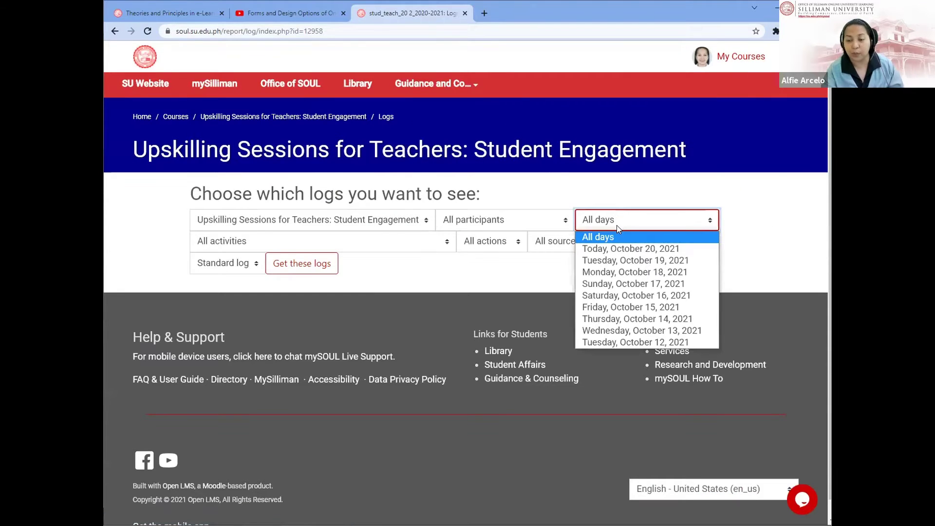
left_click(292, 263)
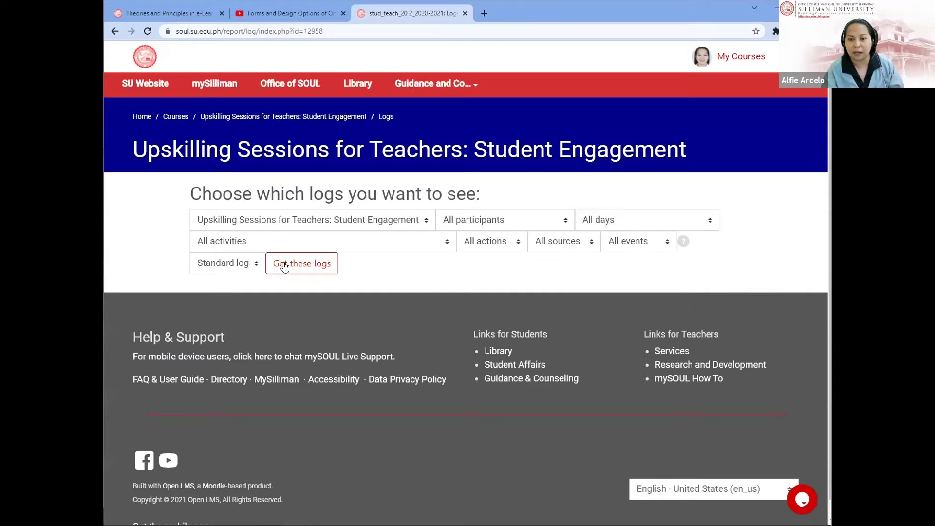
left_click(298, 263)
scroll(532, 301, "down", 7)
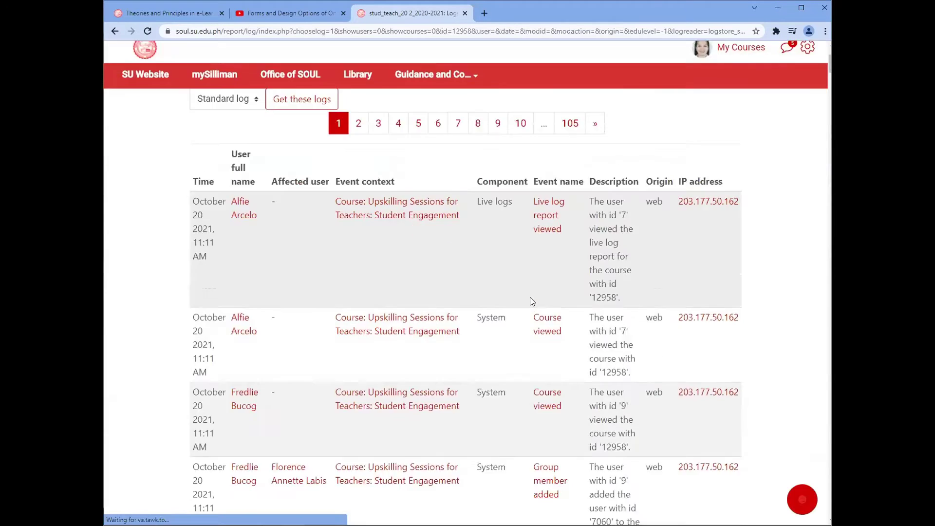
scroll(531, 301, "up", 7)
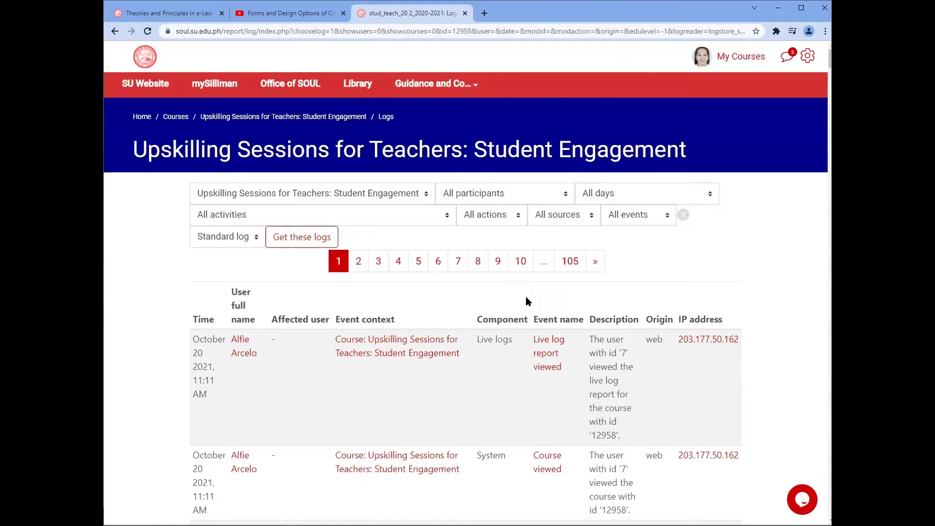
left_click(483, 197)
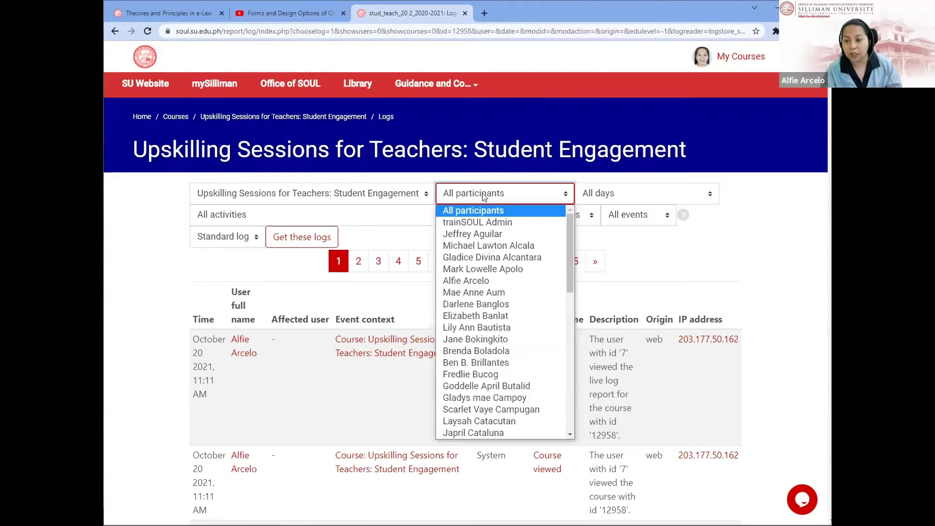
left_click(656, 278)
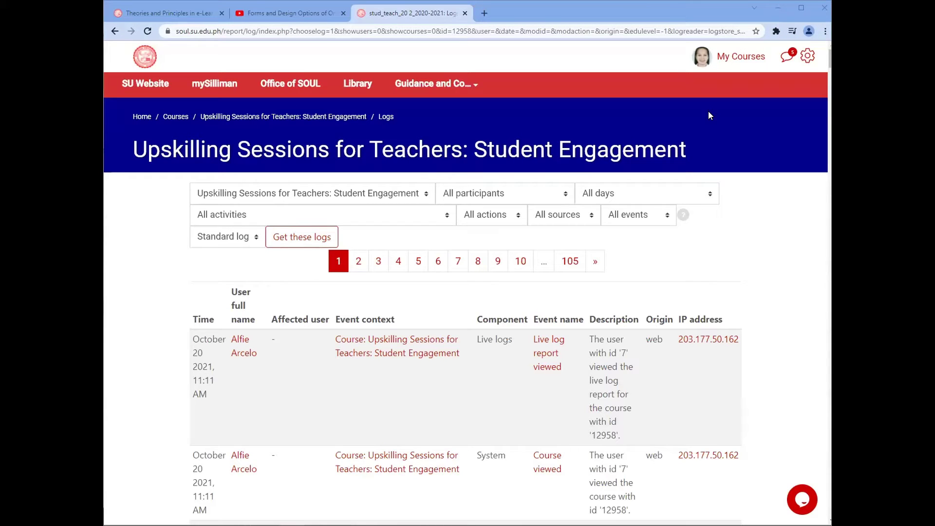
Step: Return from My Courses to the Upskilling Sessions course page and view its list of e-trainings
left_click(730, 63)
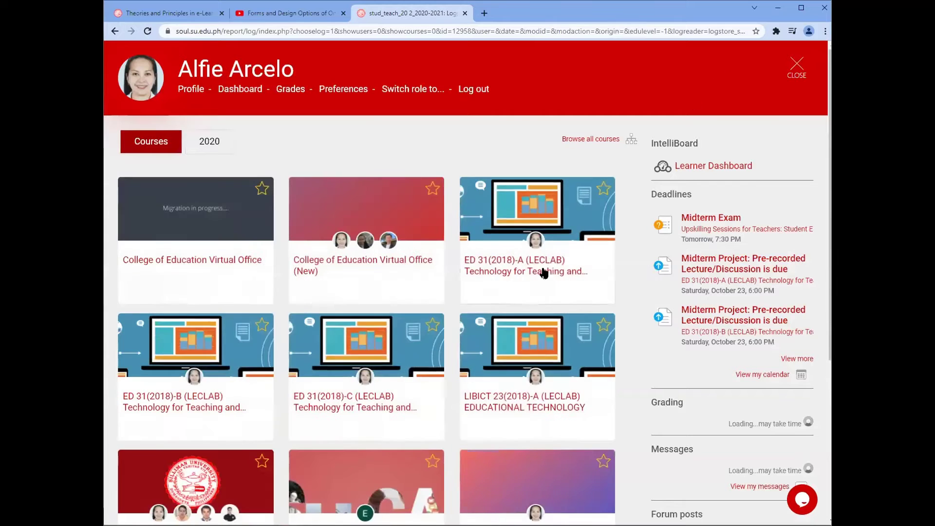
scroll(365, 350, "down", 6)
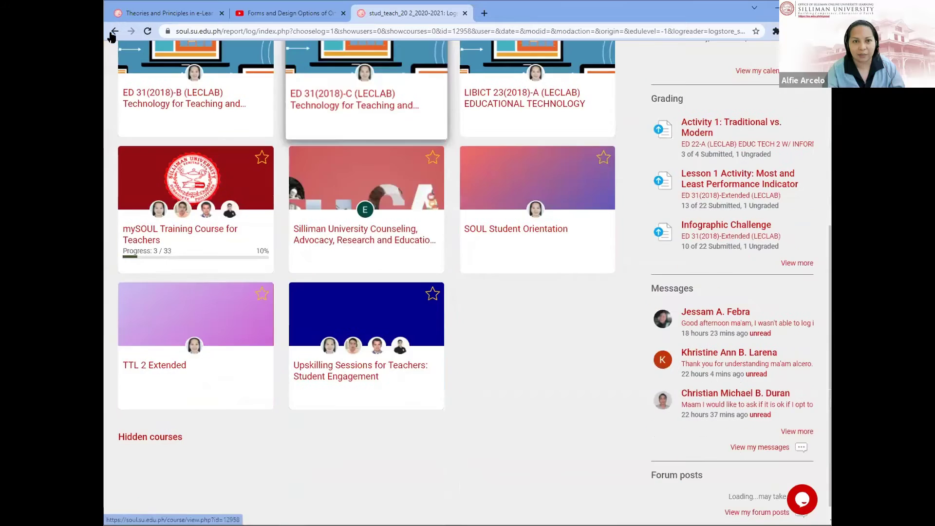
left_click(114, 32)
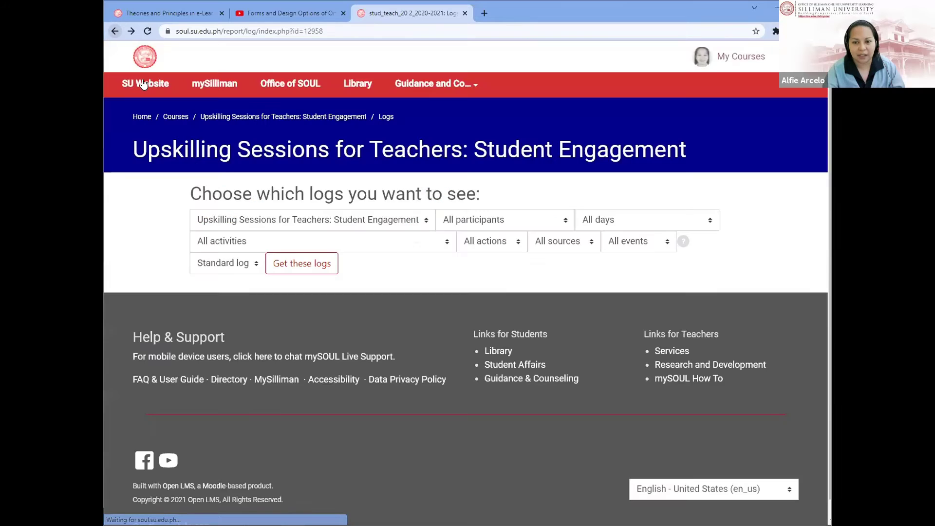
left_click(316, 117)
scroll(571, 266, "down", 6)
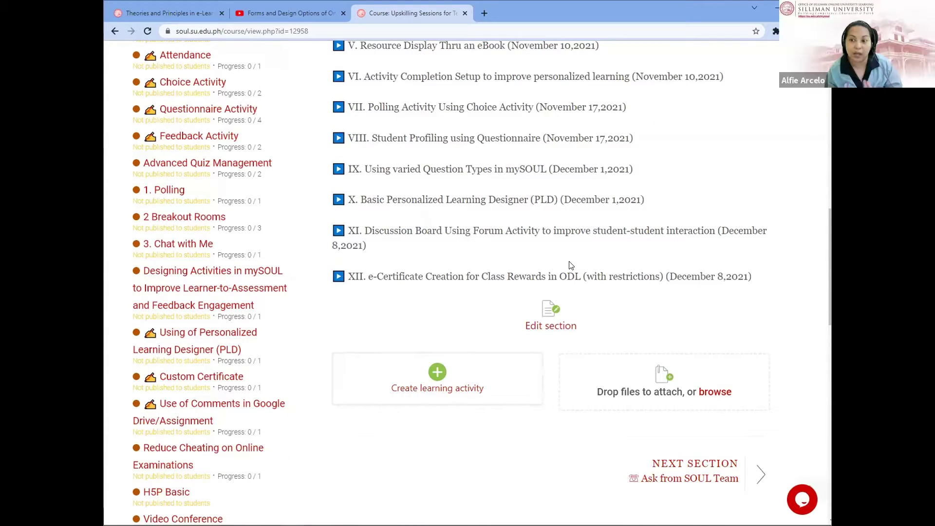
scroll(454, 339, "up", 3)
scroll(454, 339, "up", 5)
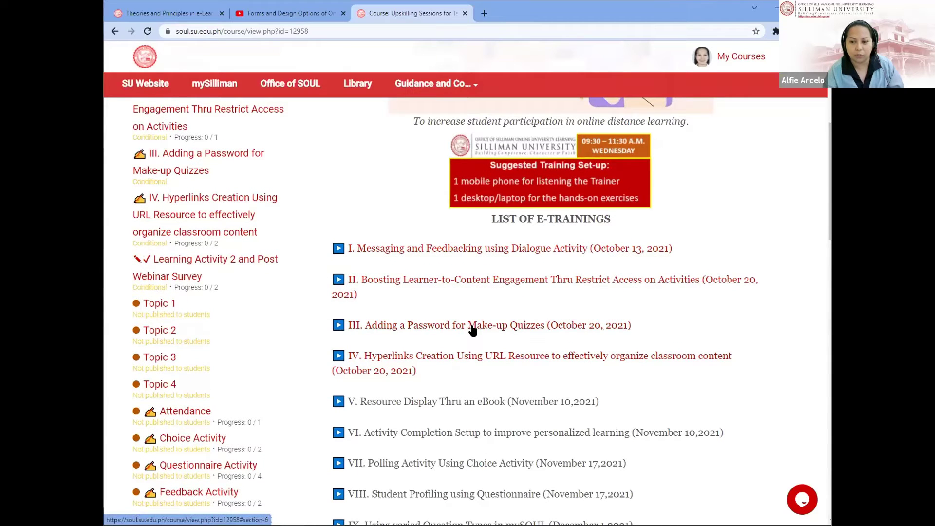
Step: Edit the Midterm Exam quiz in training III and bring up the Restrict access restriction types
left_click(471, 329)
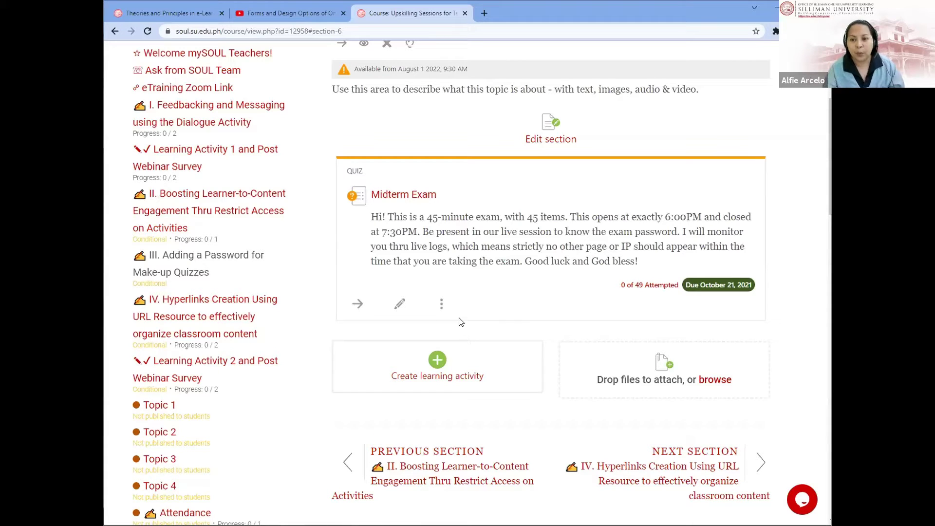
left_click(399, 305)
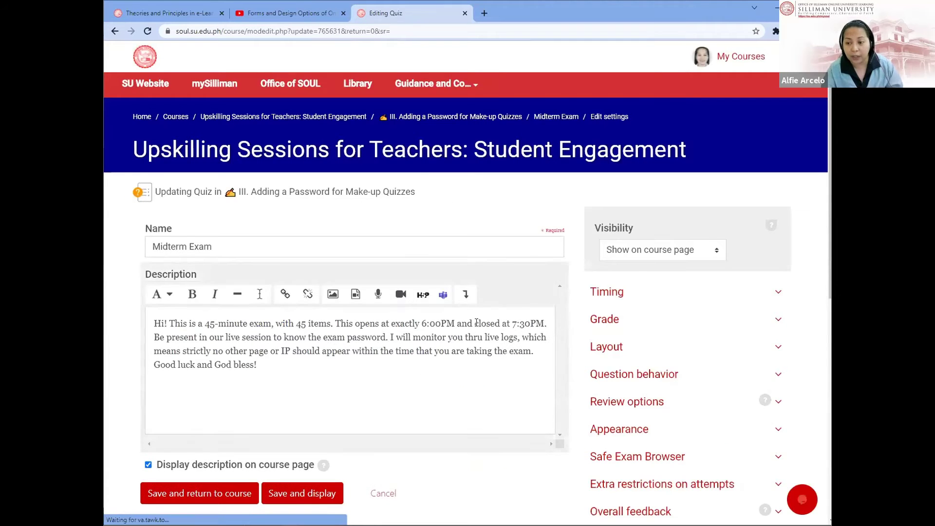
scroll(476, 322, "down", 4)
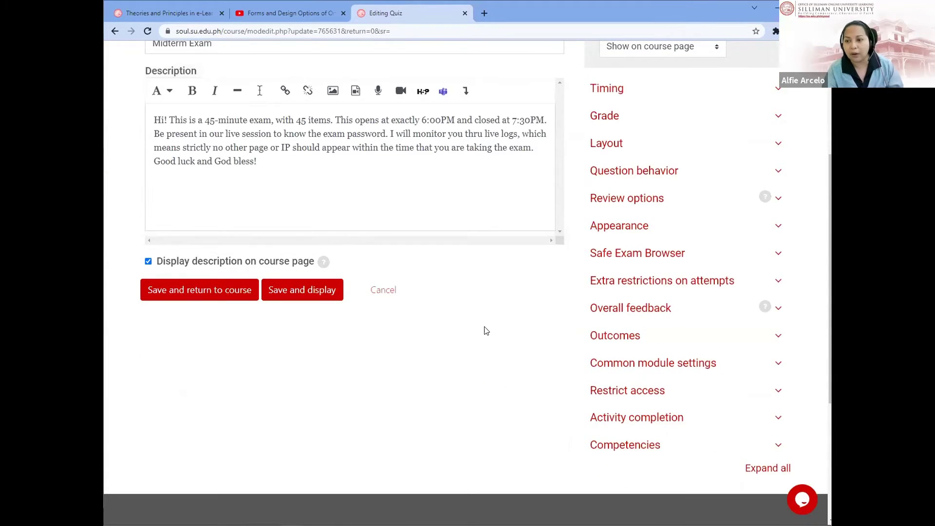
left_click(645, 392)
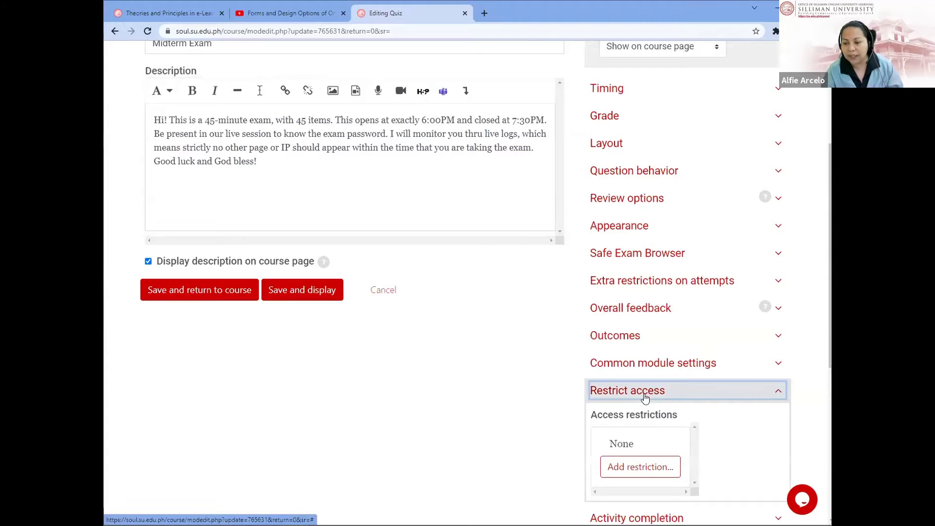
scroll(643, 387, "down", 3)
left_click(633, 316)
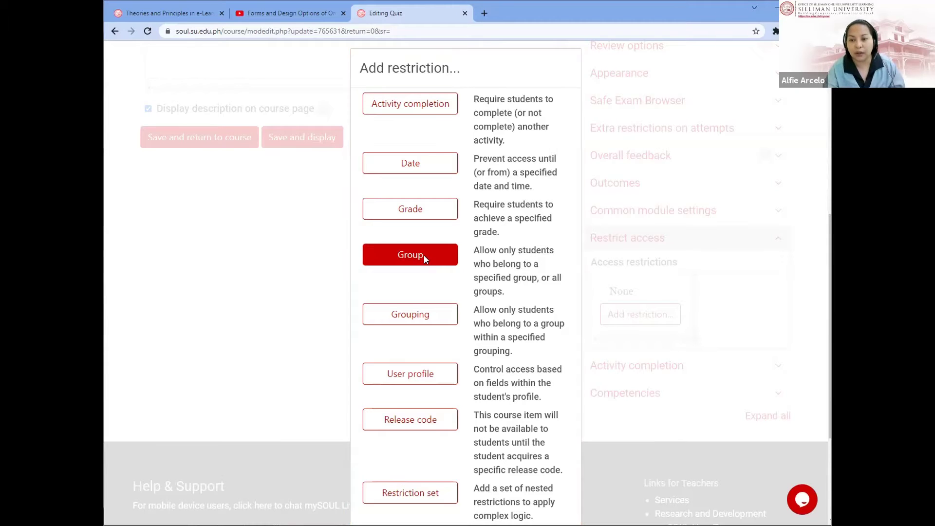
Step: Add a Group restriction to the Midterm Exam and check its groups without selecting one
left_click(424, 258)
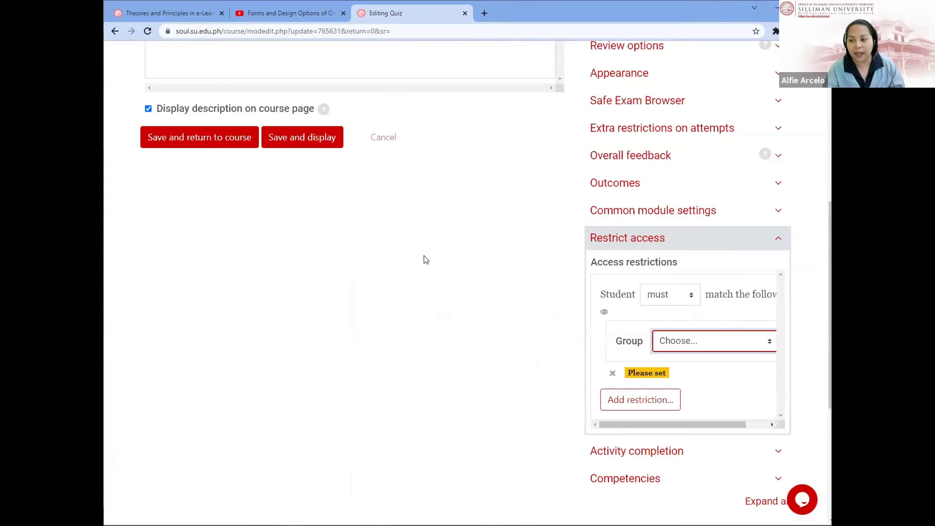
left_click(758, 345)
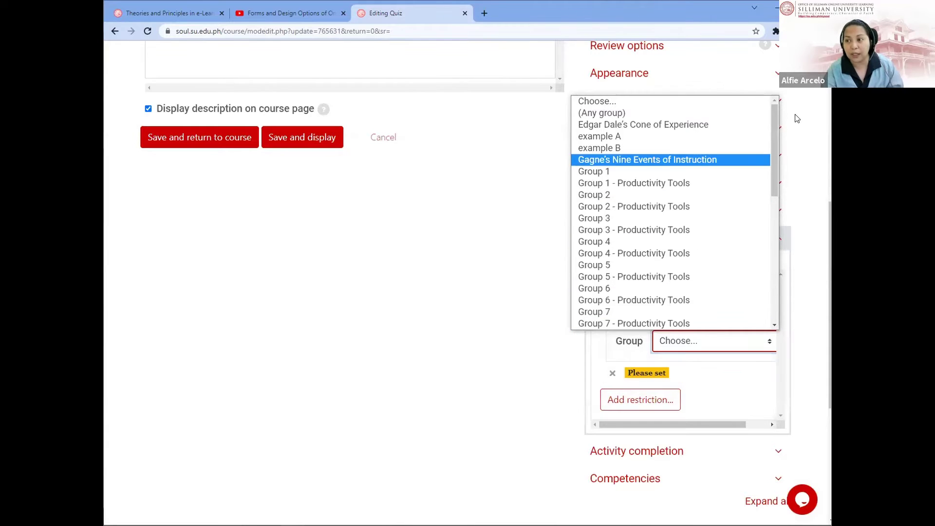
left_click(505, 287)
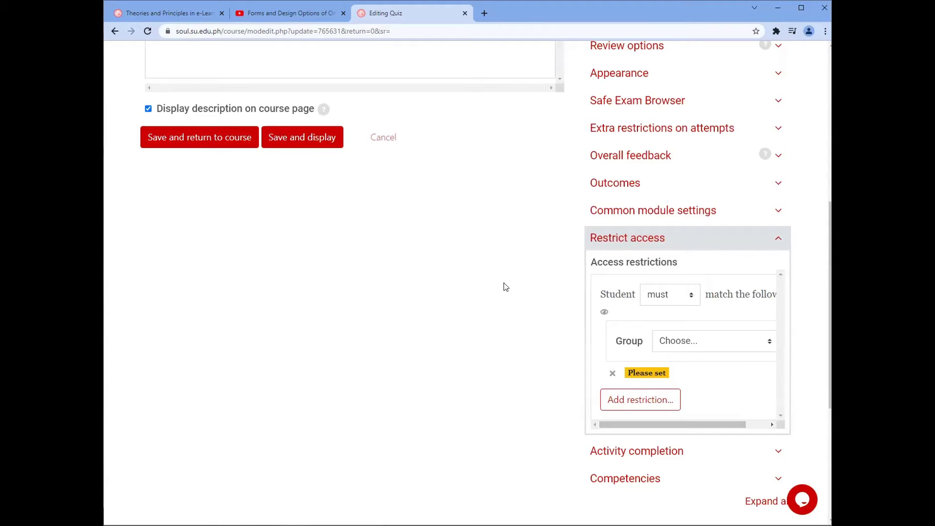
scroll(525, 310, "up", 3)
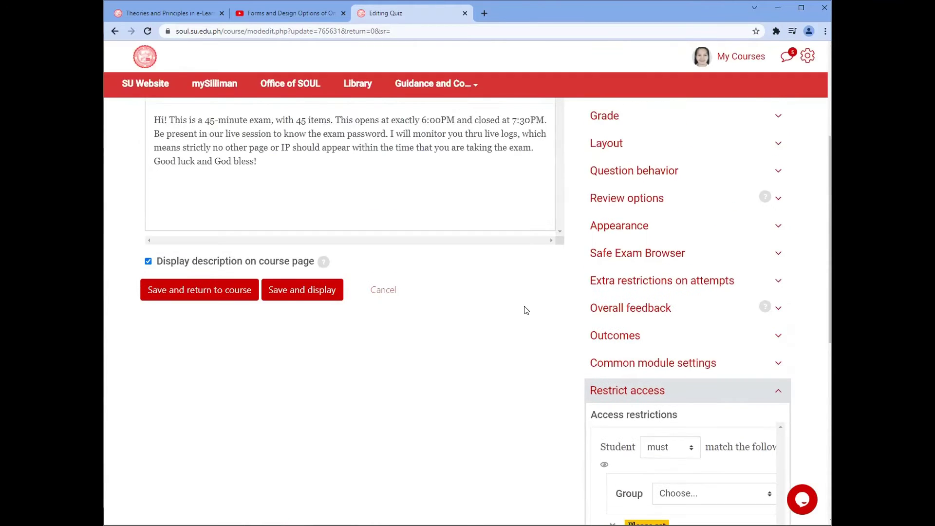
scroll(525, 309, "down", 3)
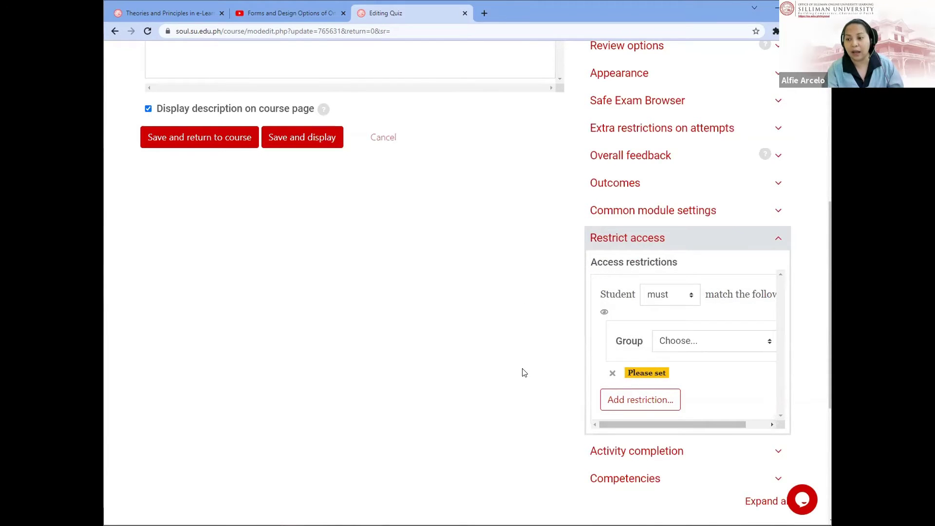
scroll(524, 372, "up", 5)
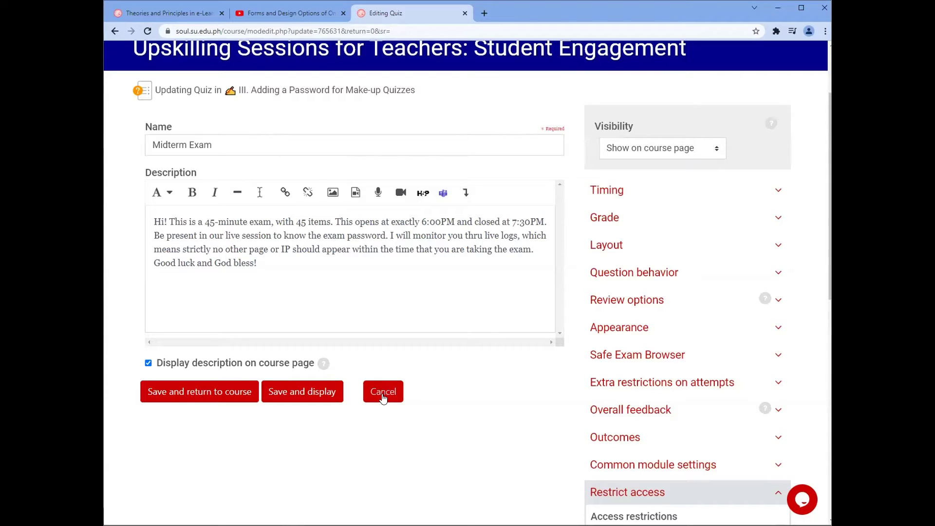
Step: Cancel the quiz edits and open the Midterm Exam quiz page from the course
left_click(383, 396)
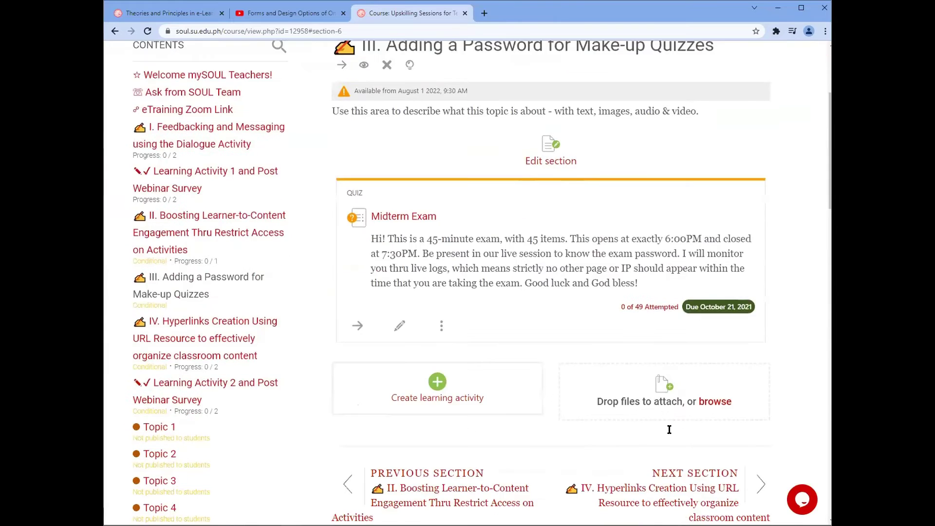
scroll(669, 430, "down", 1)
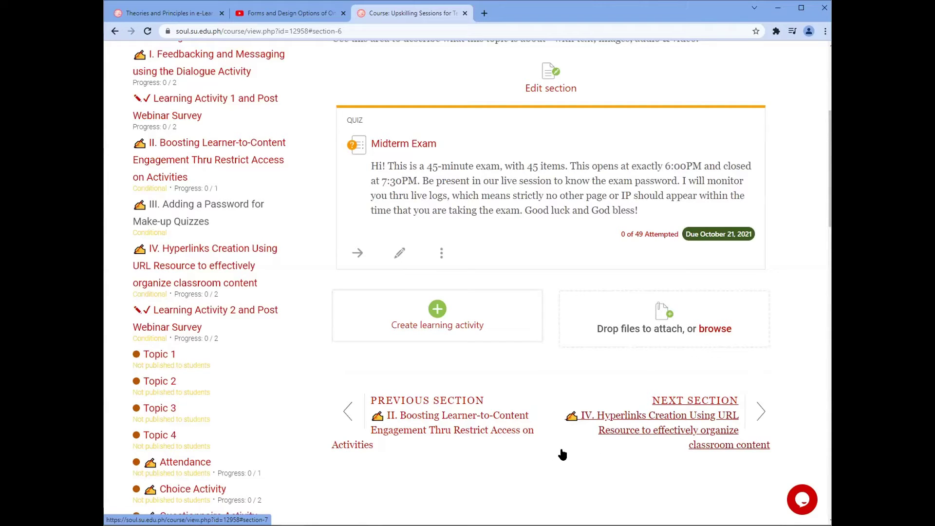
left_click(396, 146)
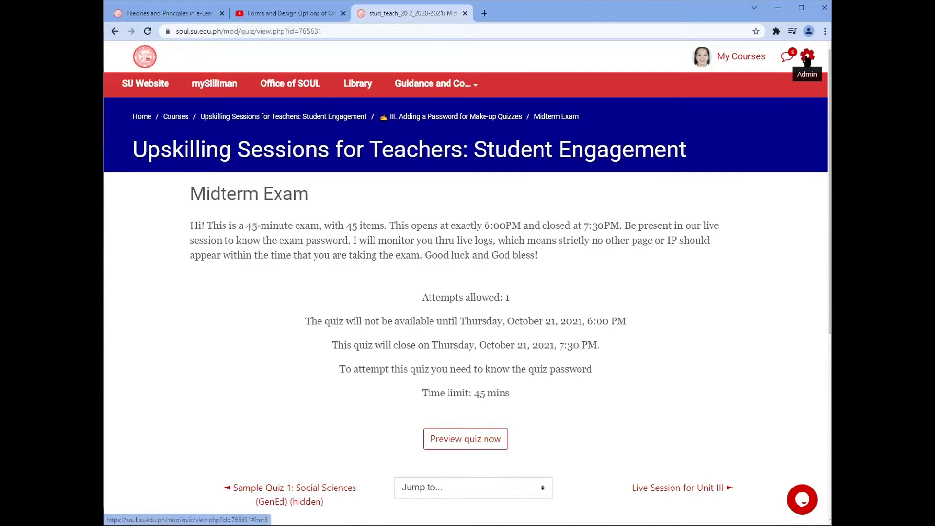
Step: Reopen the Midterm Exam settings, expand Restrict access, and browse the Add restriction types
left_click(806, 57)
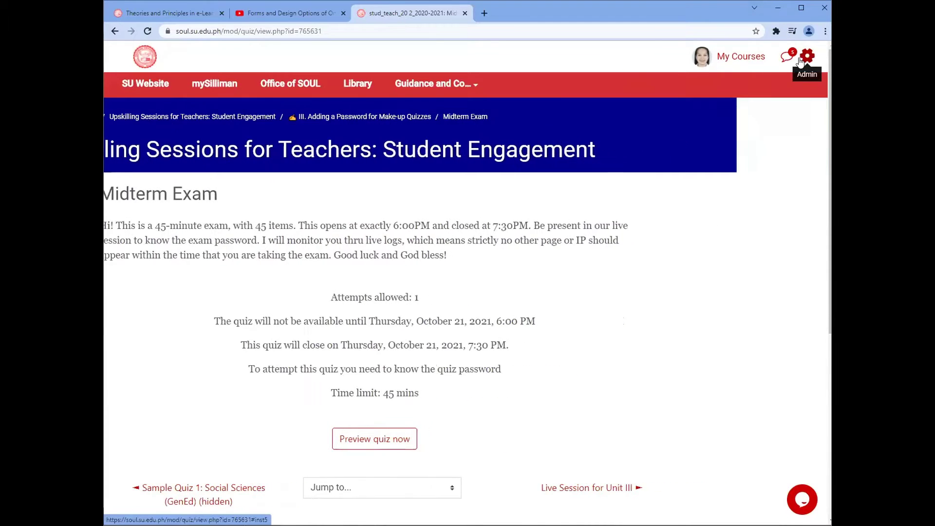
left_click(745, 137)
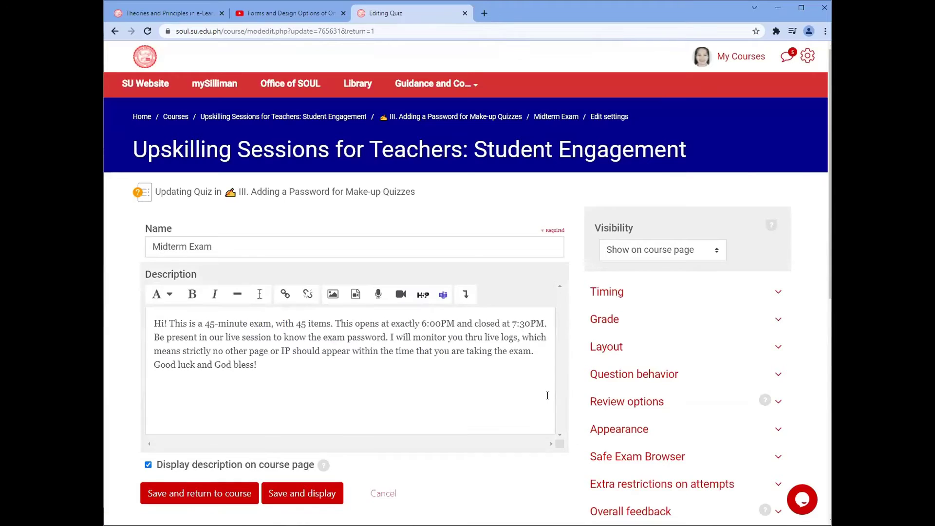
scroll(547, 396, "down", 5)
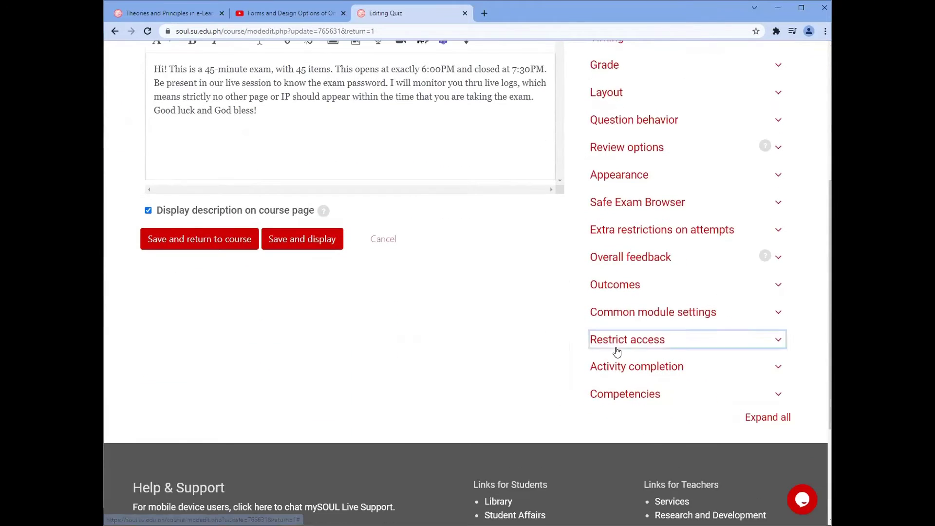
left_click(617, 351)
left_click(625, 413)
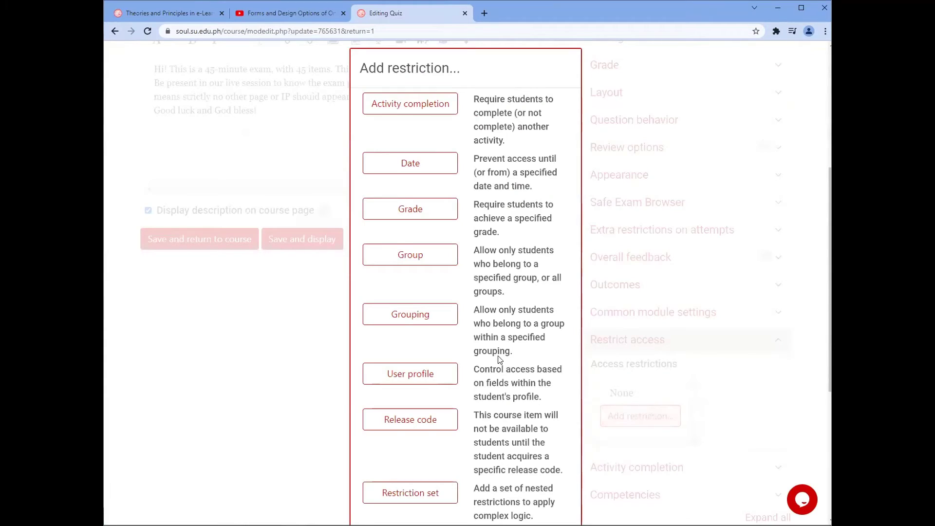
scroll(538, 361, "down", 1)
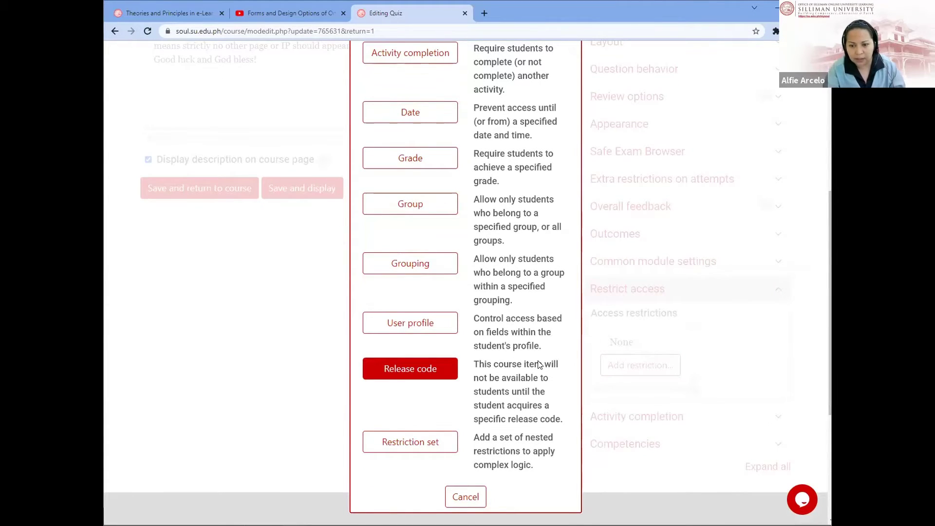
scroll(539, 364, "up", 2)
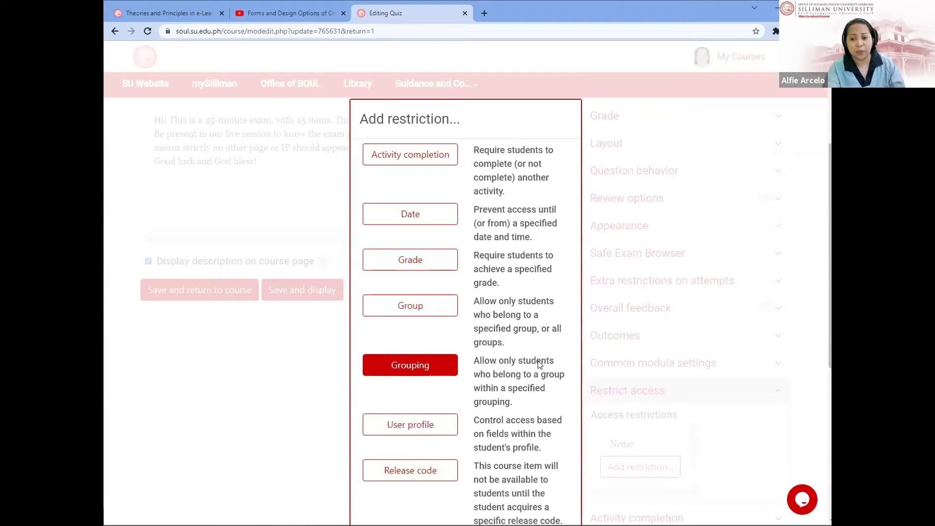
scroll(540, 364, "down", 1)
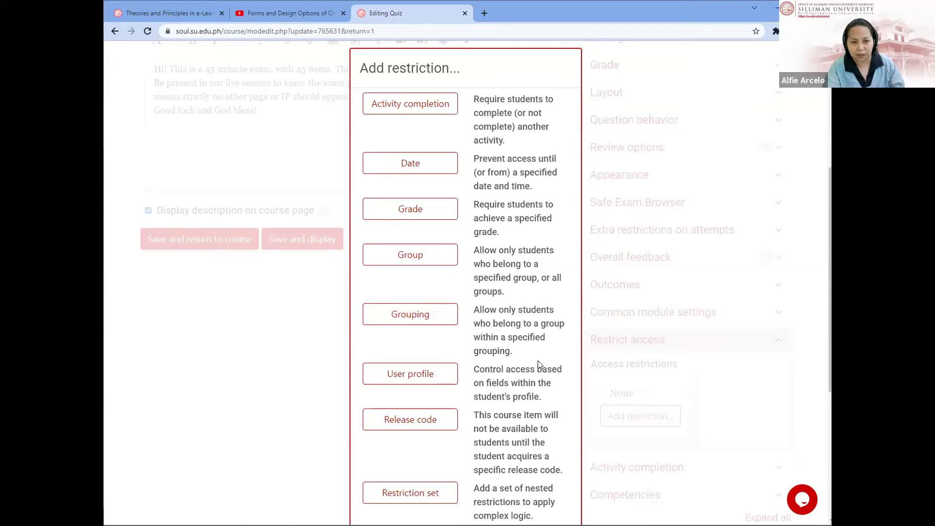
scroll(539, 362, "down", 1)
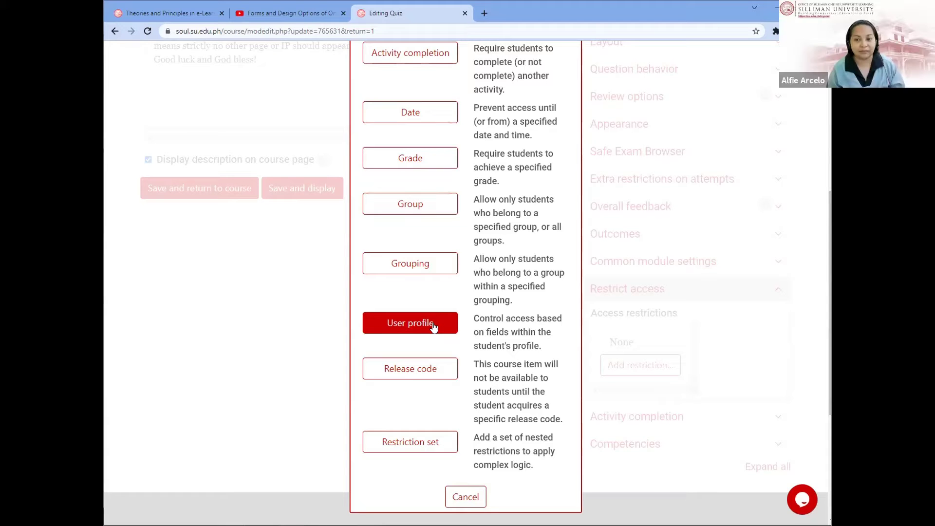
scroll(433, 327, "up", 5)
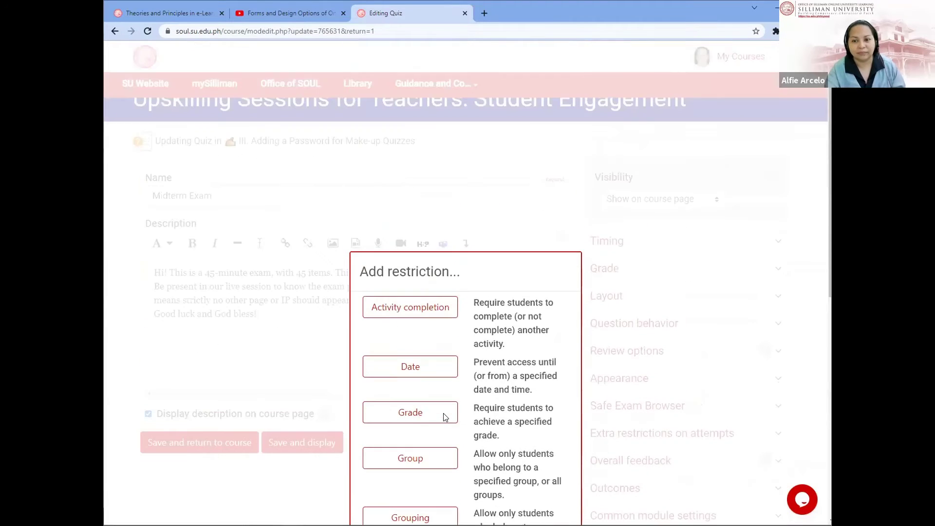
scroll(445, 417, "down", 9)
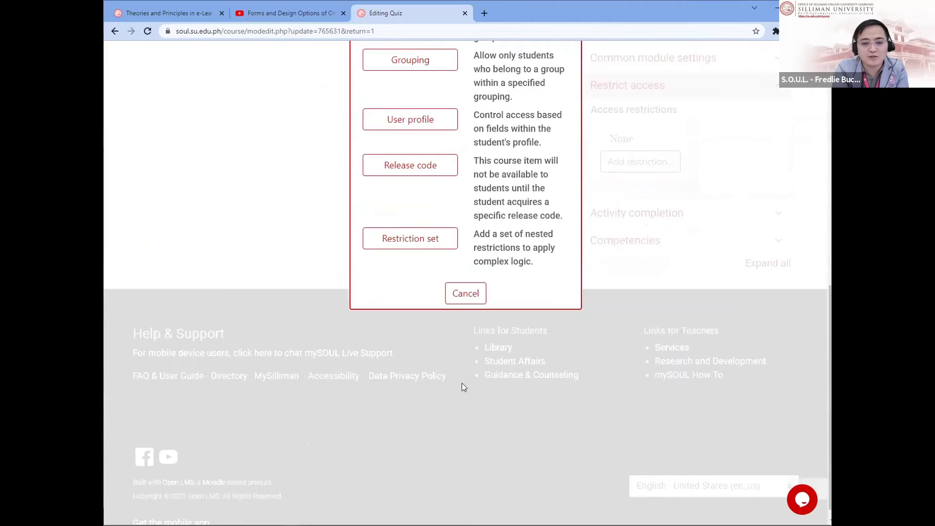
scroll(433, 247, "up", 1)
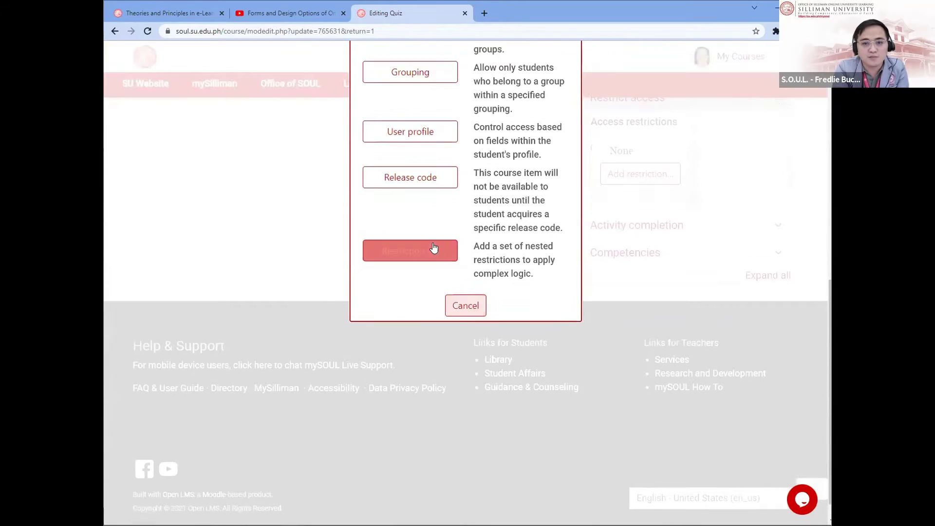
scroll(433, 248, "up", 2)
Step: Add a User profile restriction on the Email address field with 'is equal to'
left_click(427, 226)
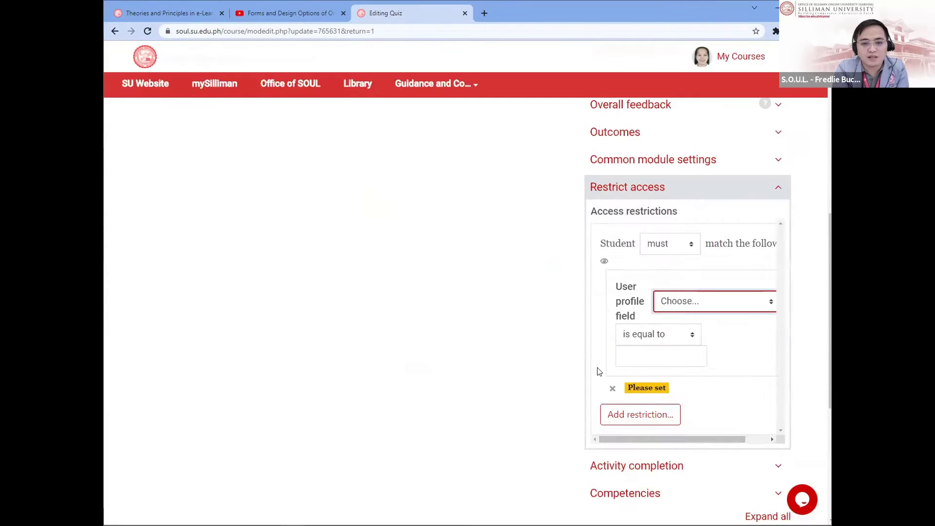
left_click(716, 307)
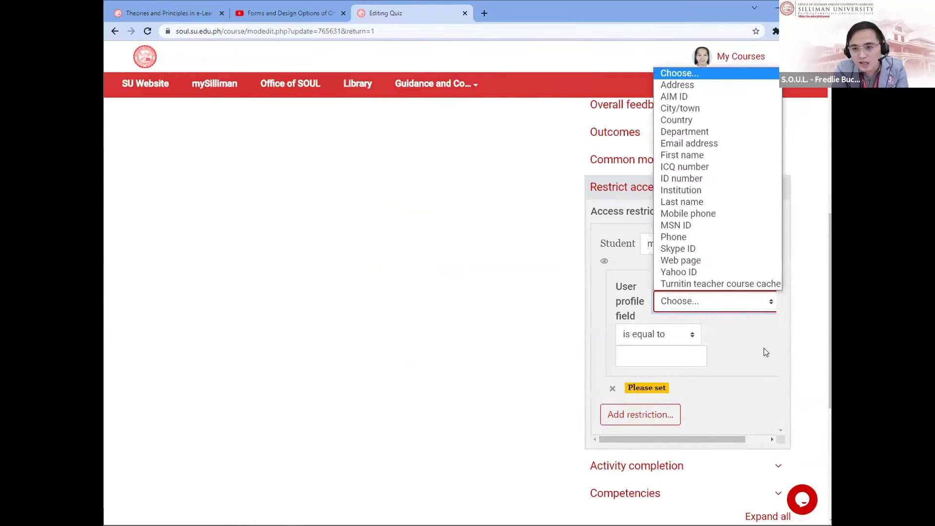
left_click(759, 360)
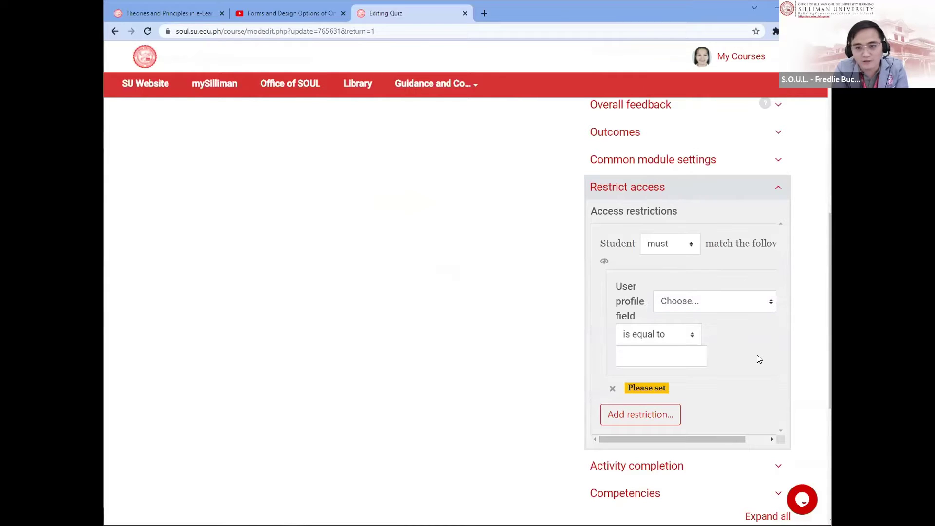
left_click(740, 301)
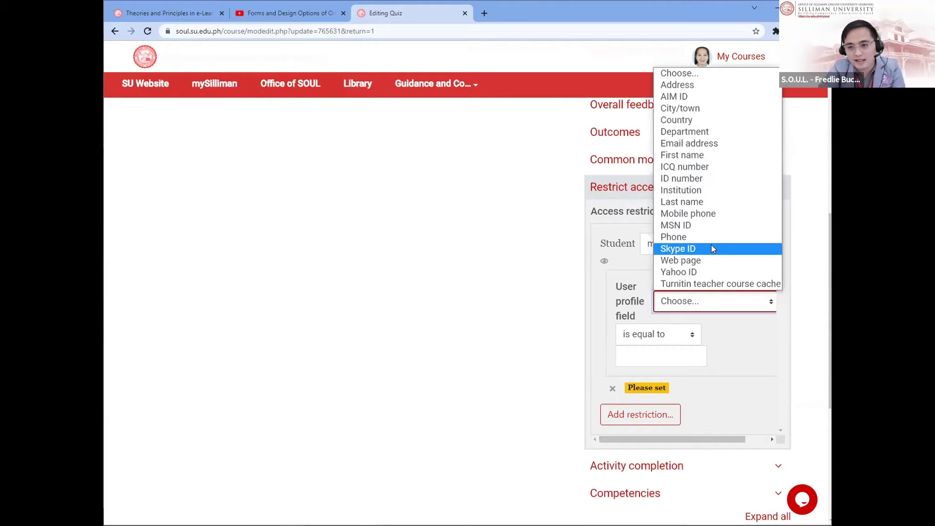
left_click(710, 142)
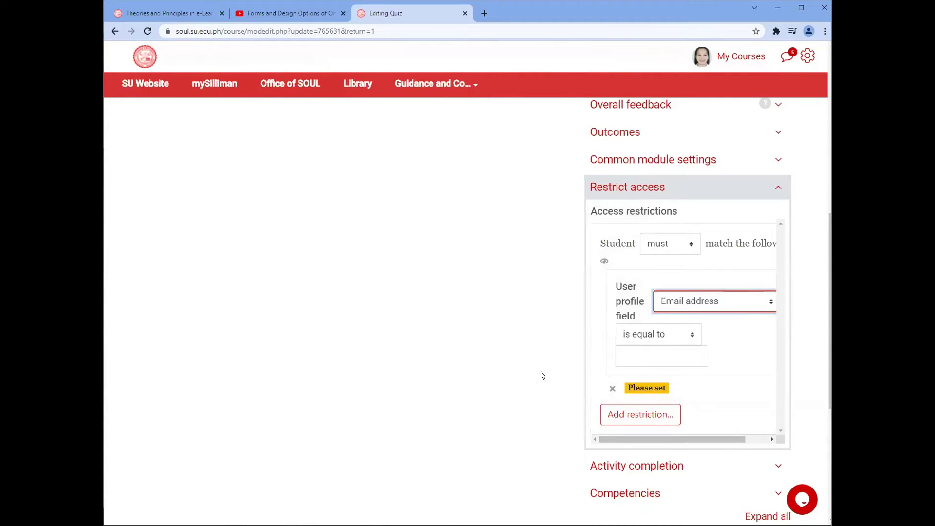
left_click(687, 354)
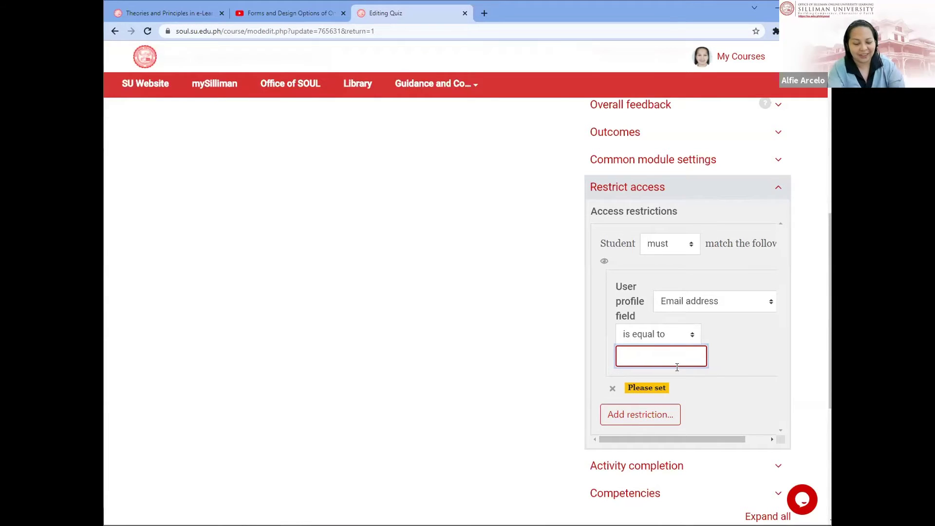
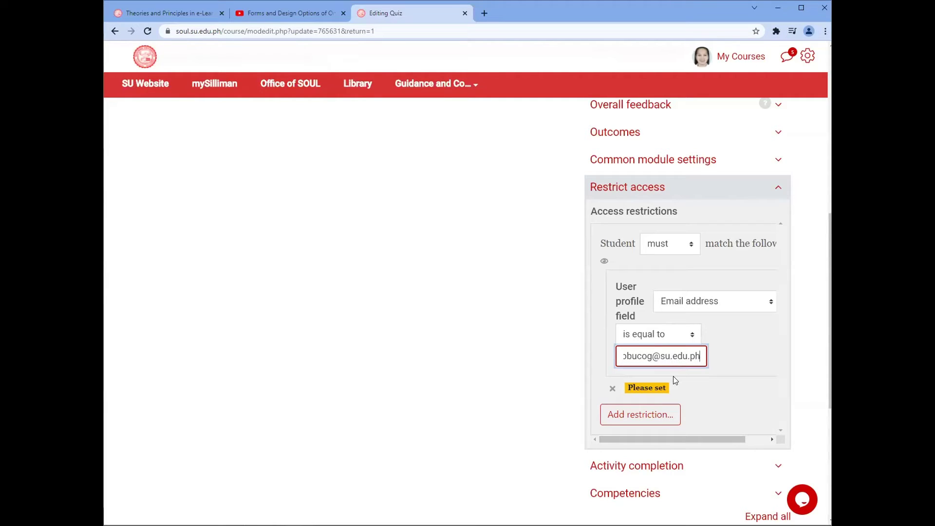
Step: Enter the teacher's su.edu.ph email address as the restriction value
scroll(719, 394, "down", 2)
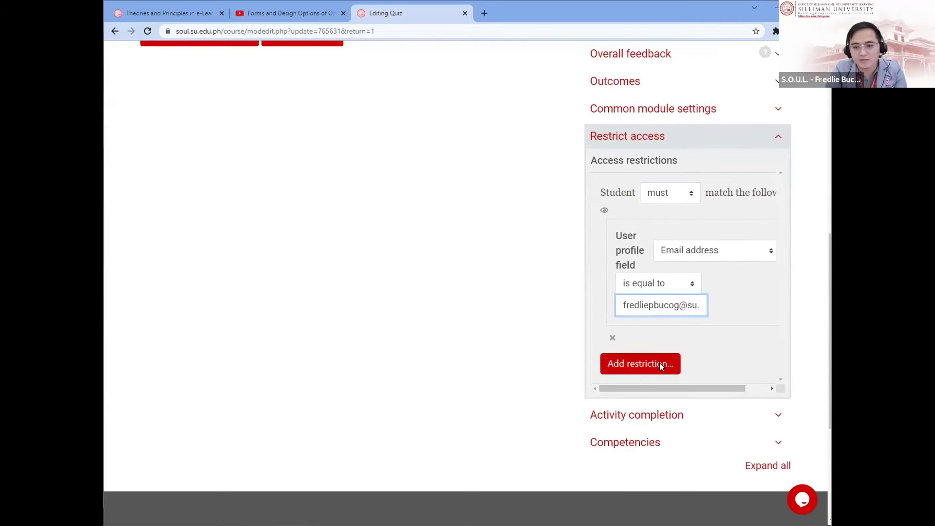
Step: Add a second User profile condition on Email address and begin typing the second person's address
left_click(659, 364)
left_click(408, 373)
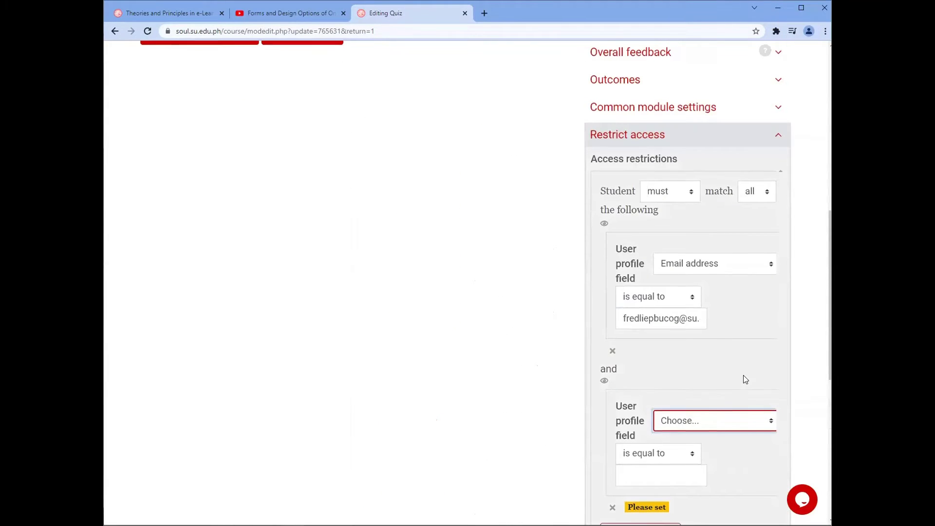
scroll(743, 375, "down", 2)
left_click(748, 328)
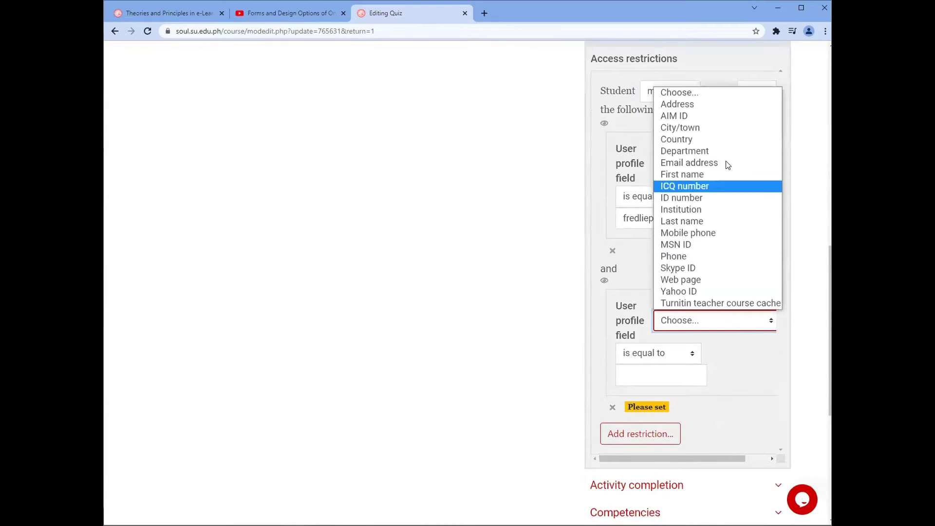
left_click(721, 167)
left_click(647, 378)
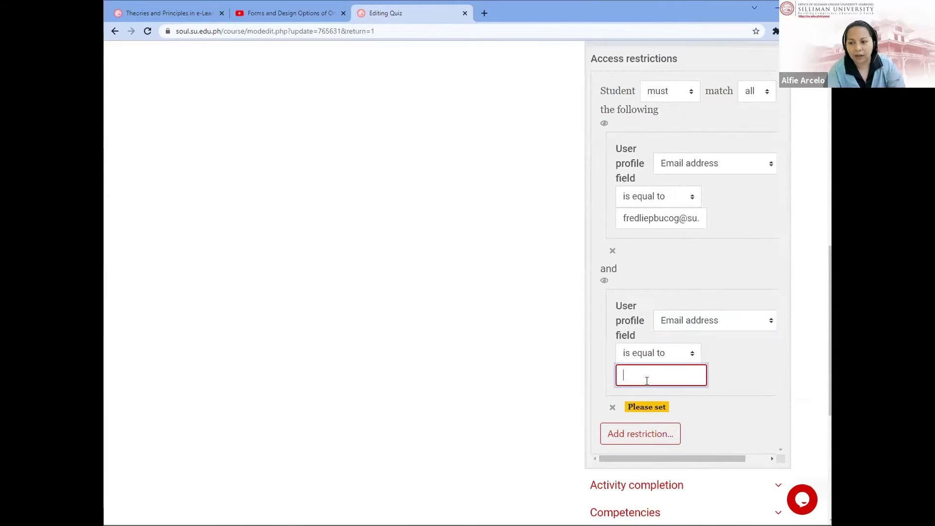
type("alfie")
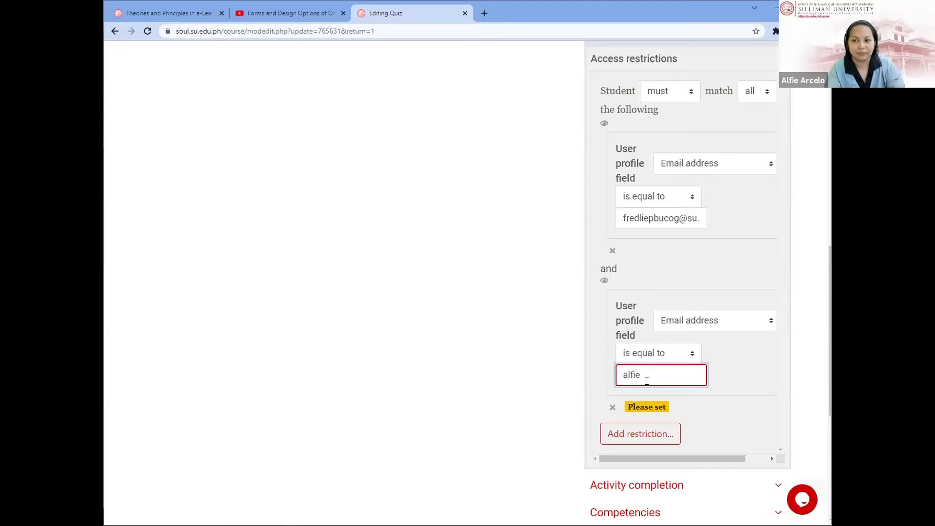
scroll(646, 380, "up", 8)
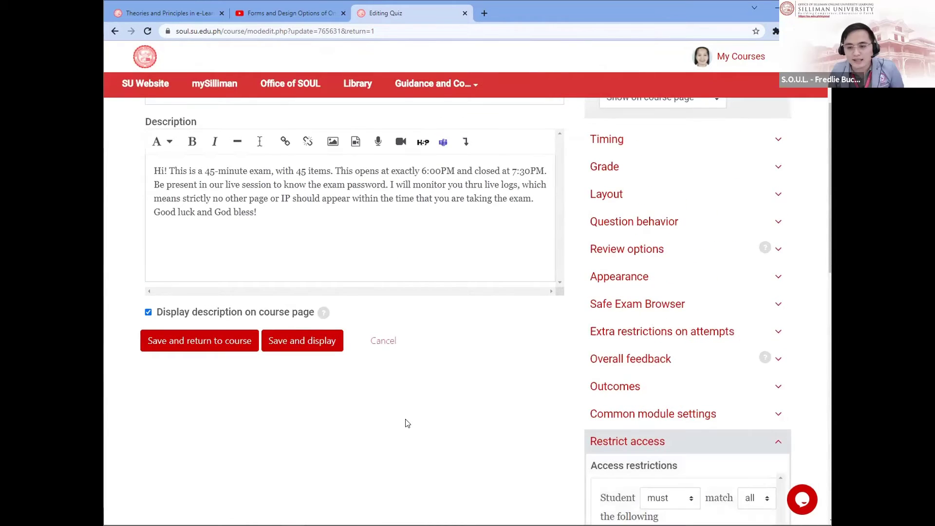
scroll(407, 422, "up", 2)
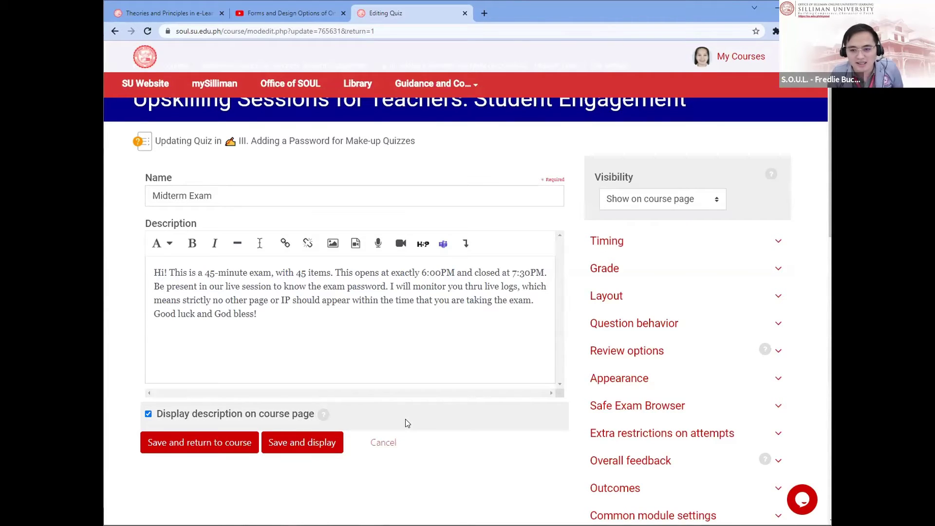
scroll(496, 447, "down", 6)
scroll(496, 447, "down", 5)
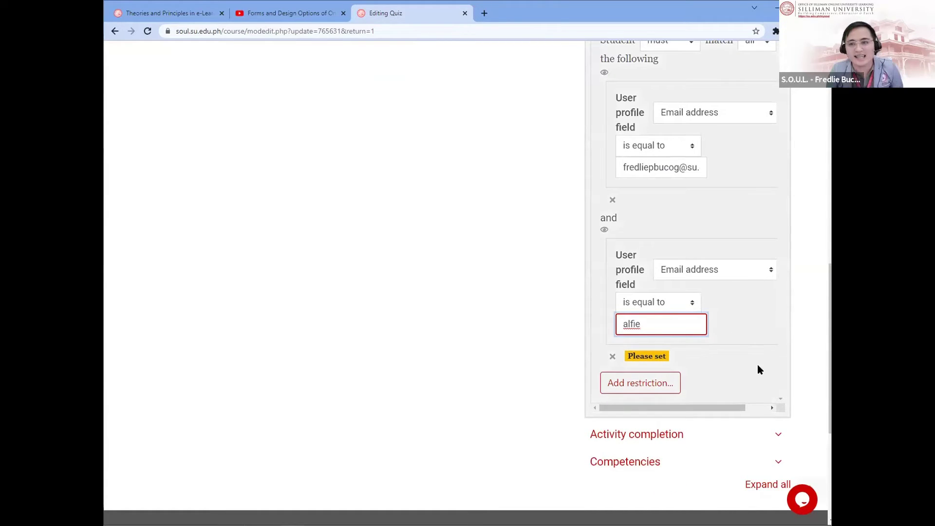
scroll(758, 369, "up", 4)
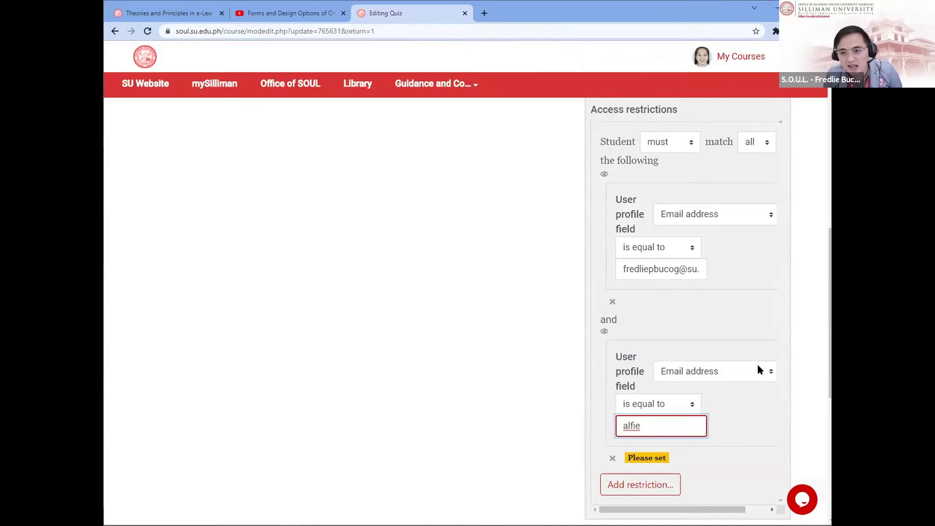
Step: Switch the restriction match from all to any, then cancel the quiz settings without saving
left_click(770, 194)
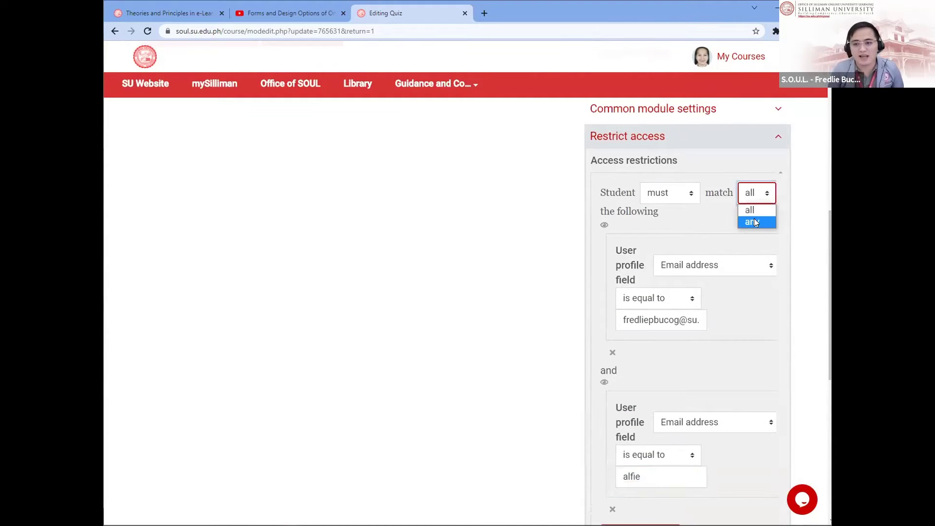
left_click(754, 218)
scroll(485, 368, "down", 2)
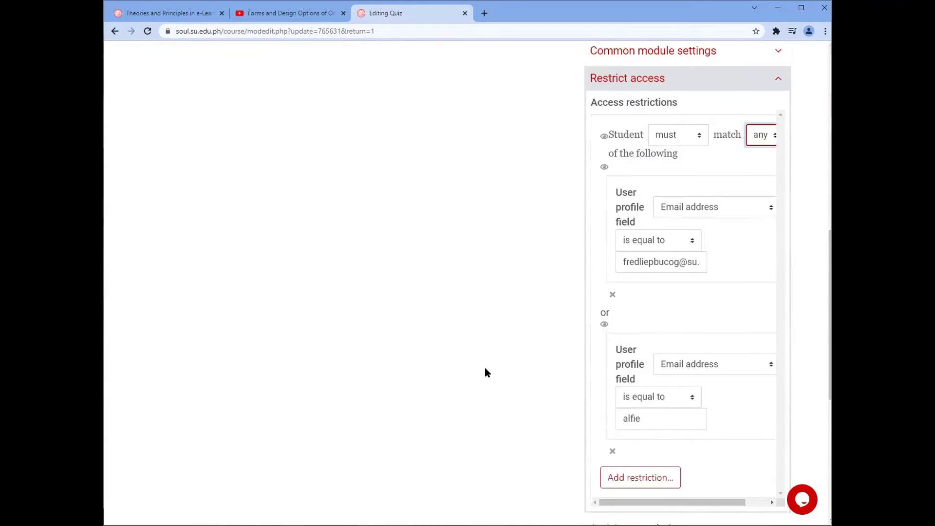
scroll(485, 372, "up", 6)
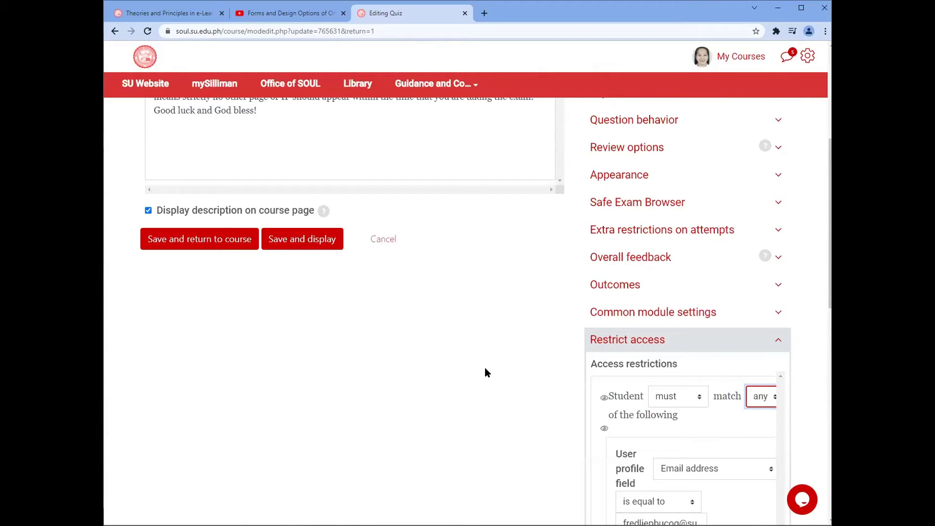
scroll(484, 367, "up", 4)
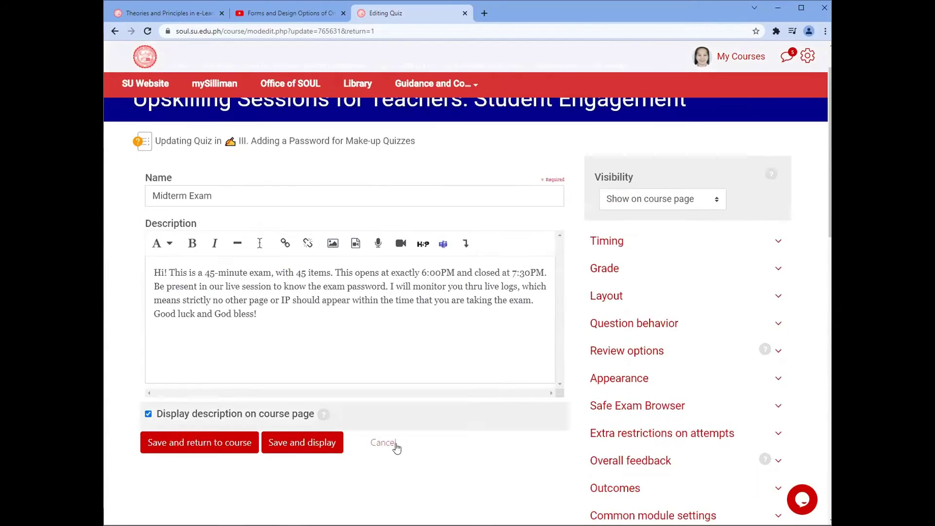
left_click(393, 442)
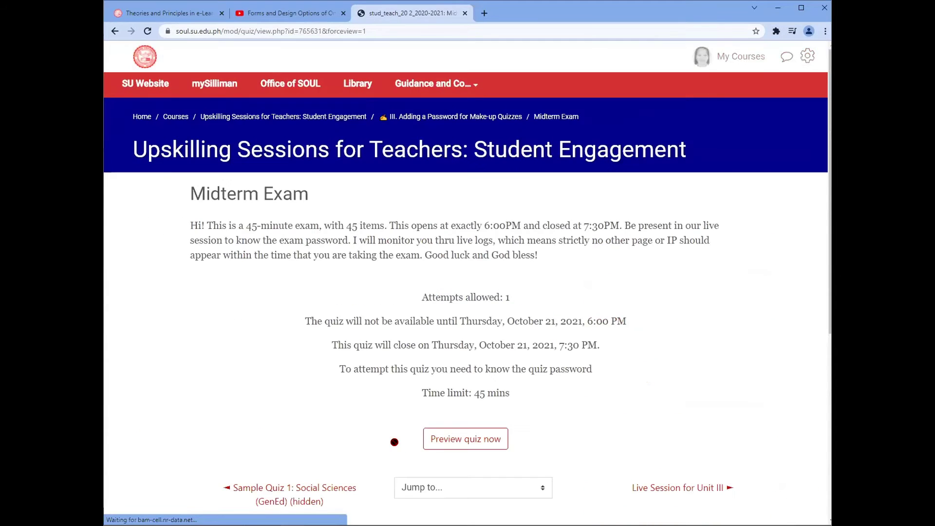
Step: Go to the Midterm Exam's User overrides from the quiz administration menu to start a new override
scroll(442, 439, "down", 1)
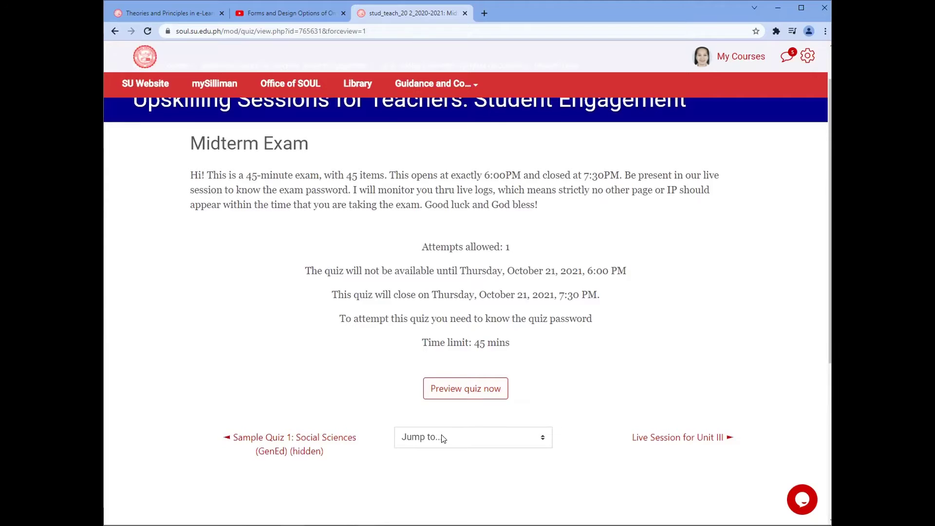
scroll(442, 438, "up", 1)
left_click(806, 56)
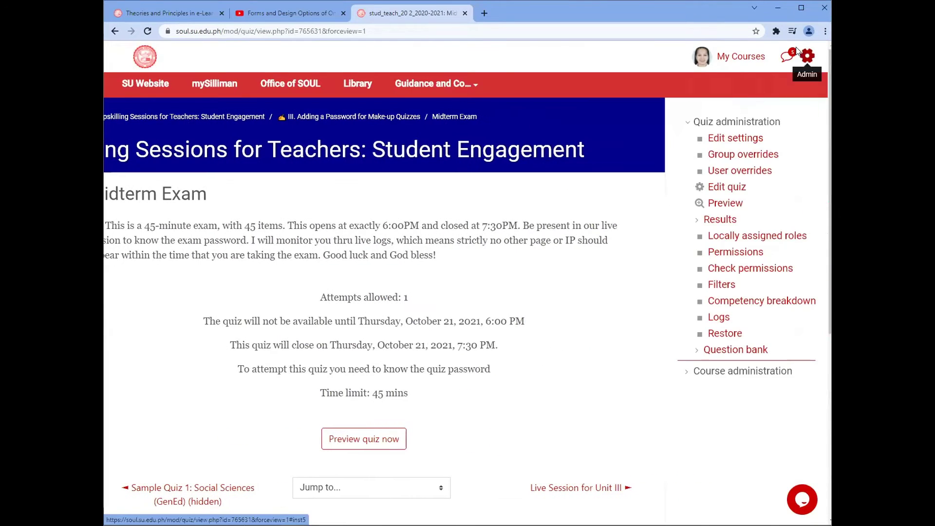
left_click(737, 172)
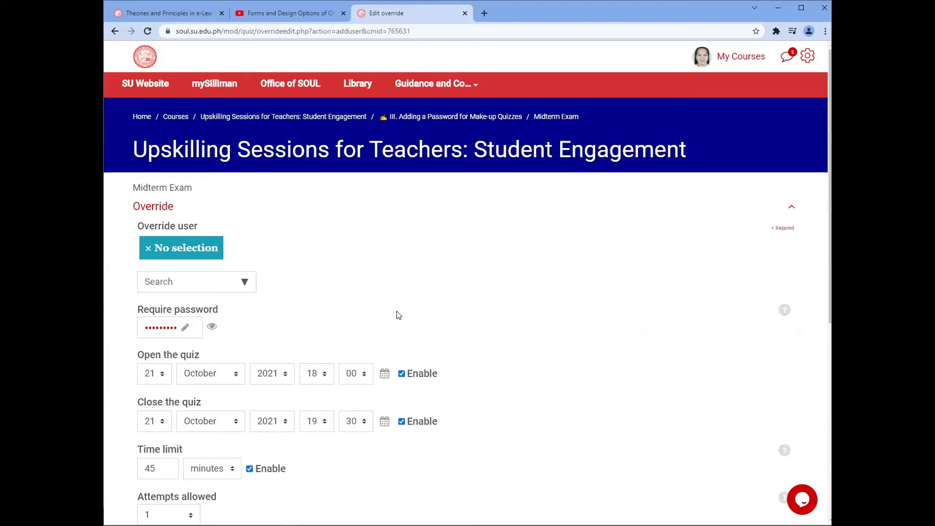
Step: Pick a student from the Override user list
left_click(244, 283)
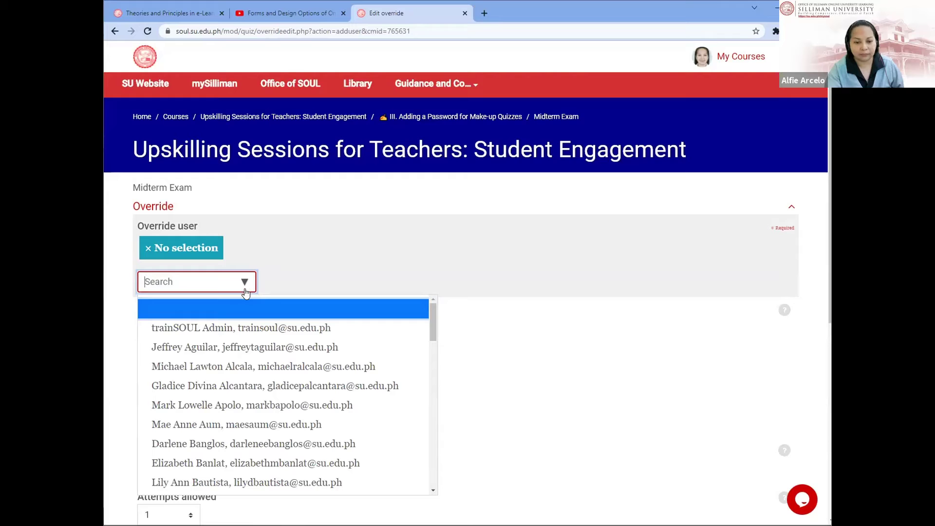
scroll(355, 407, "down", 2)
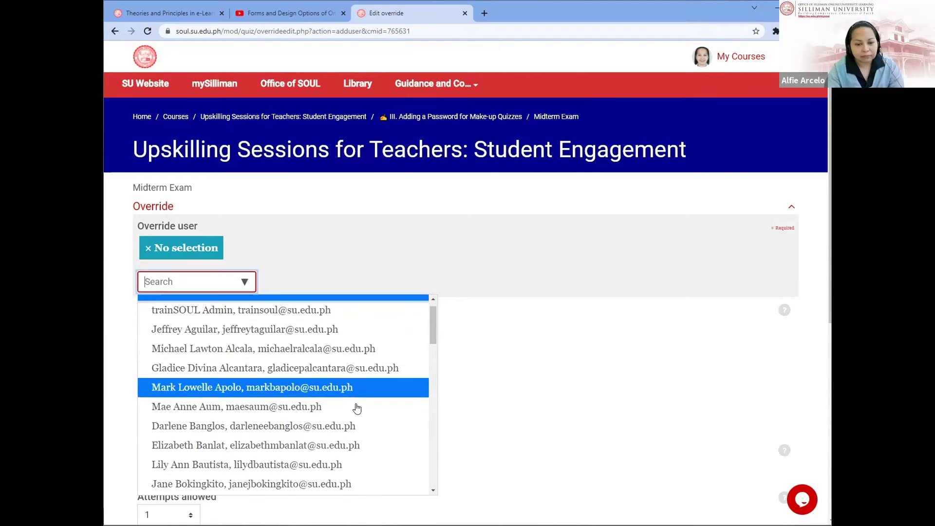
left_click(355, 380)
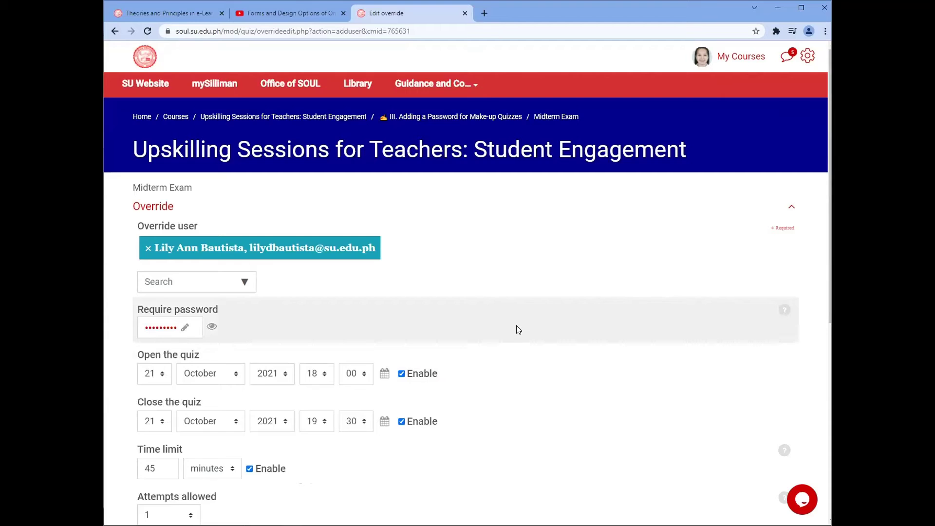
scroll(517, 329, "down", 1)
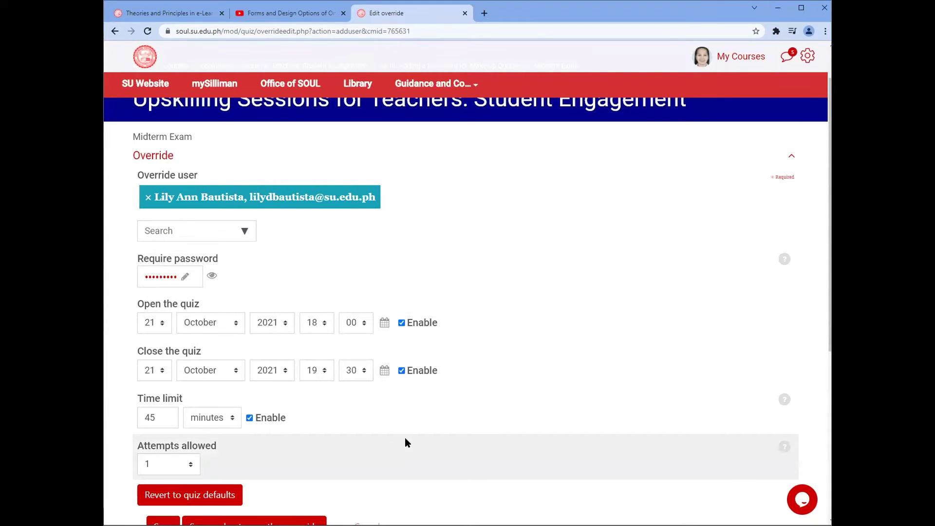
scroll(405, 441, "down", 2)
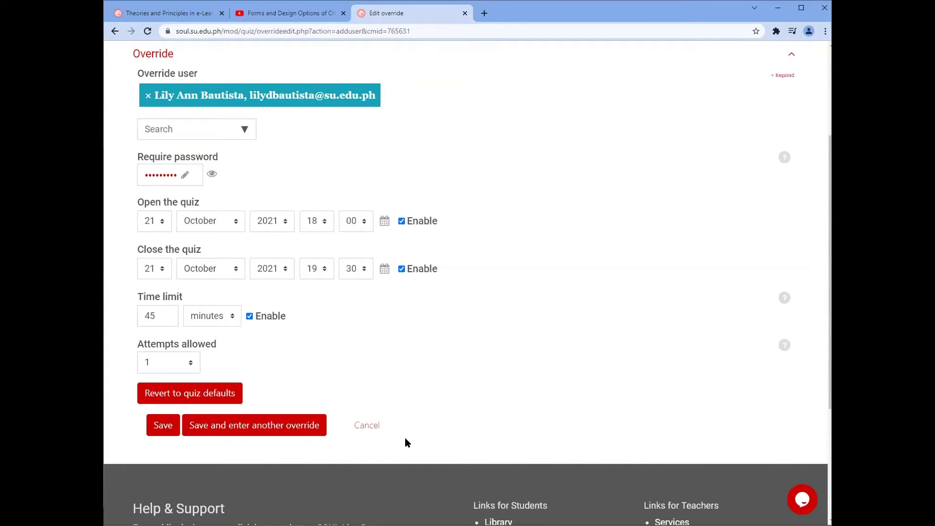
scroll(405, 438, "up", 2)
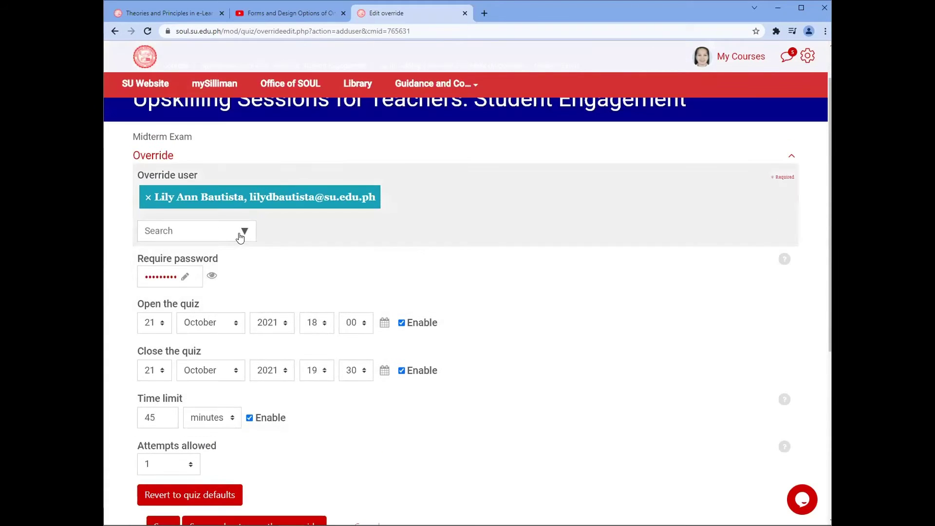
Step: Replace the override user with a different student and reveal the quiz password in plain text
left_click(240, 235)
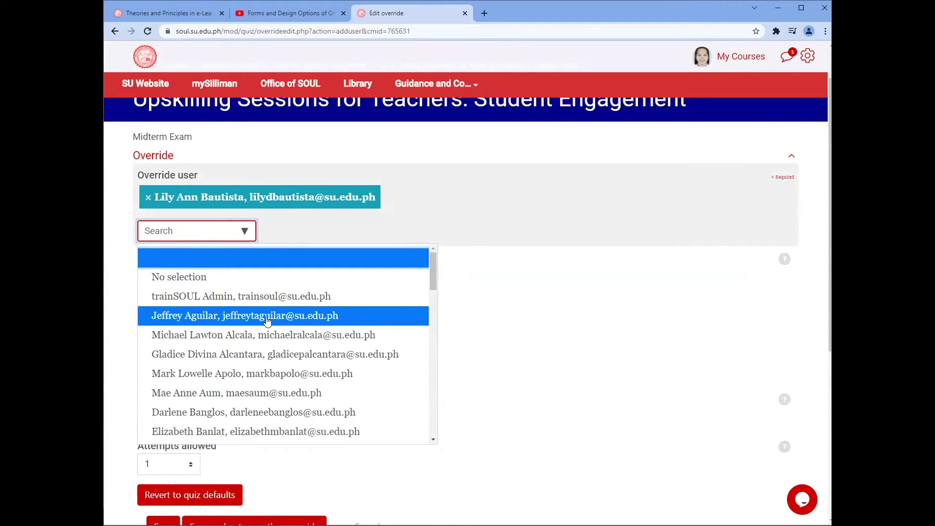
left_click(195, 315)
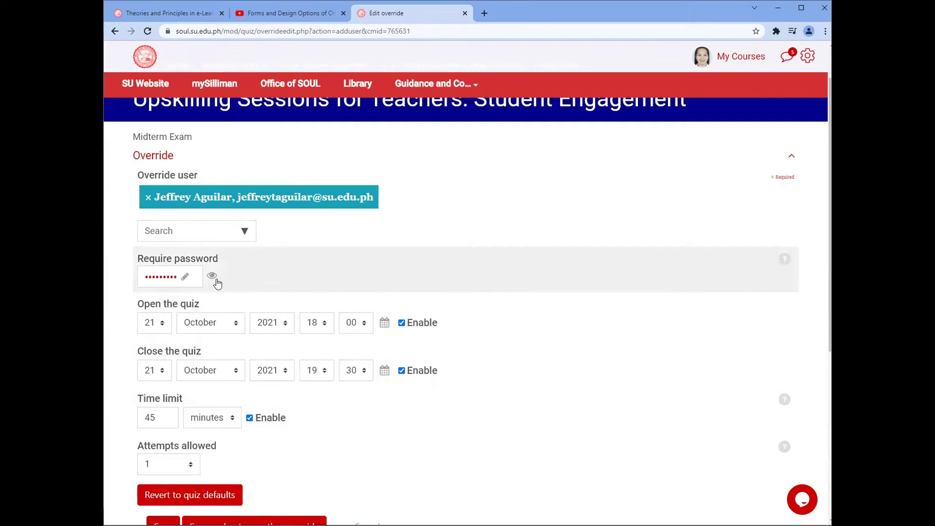
left_click(213, 277)
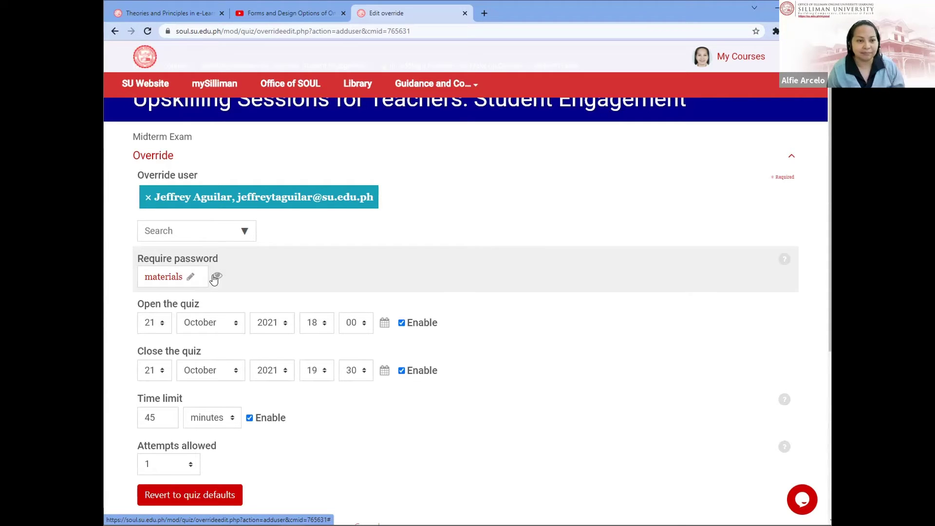
left_click(215, 277)
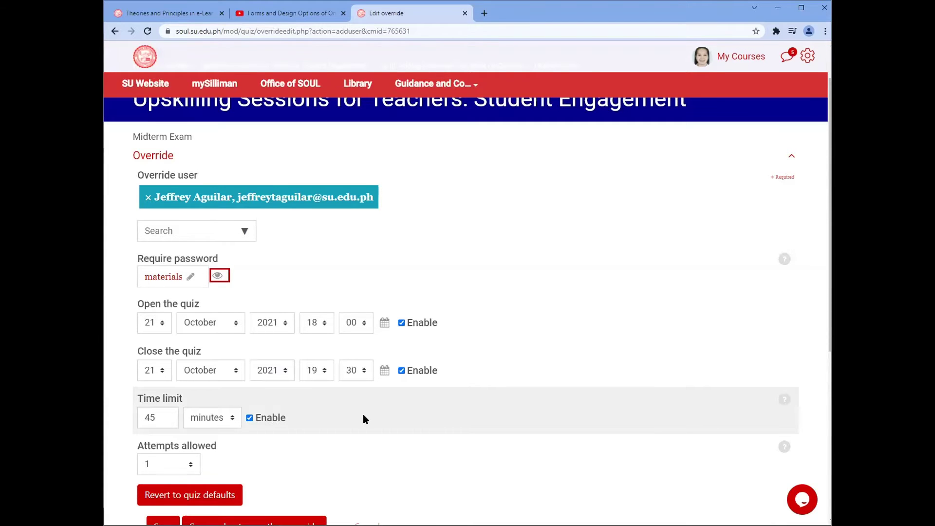
scroll(363, 419, "down", 4)
scroll(363, 419, "up", 3)
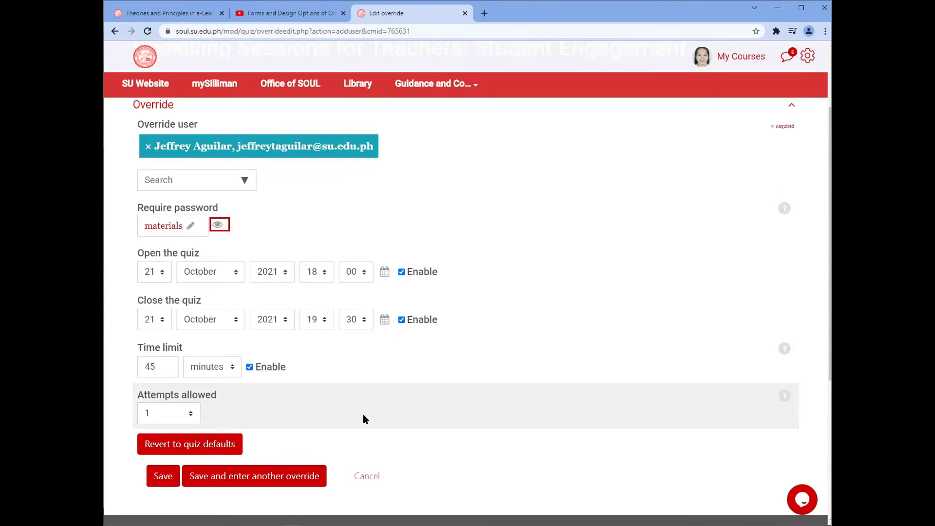
scroll(365, 418, "up", 2)
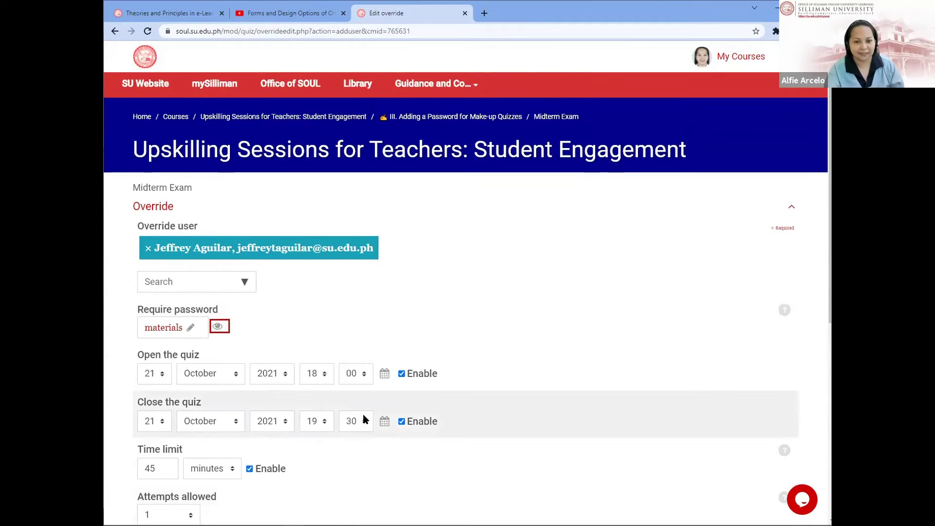
scroll(365, 420, "down", 4)
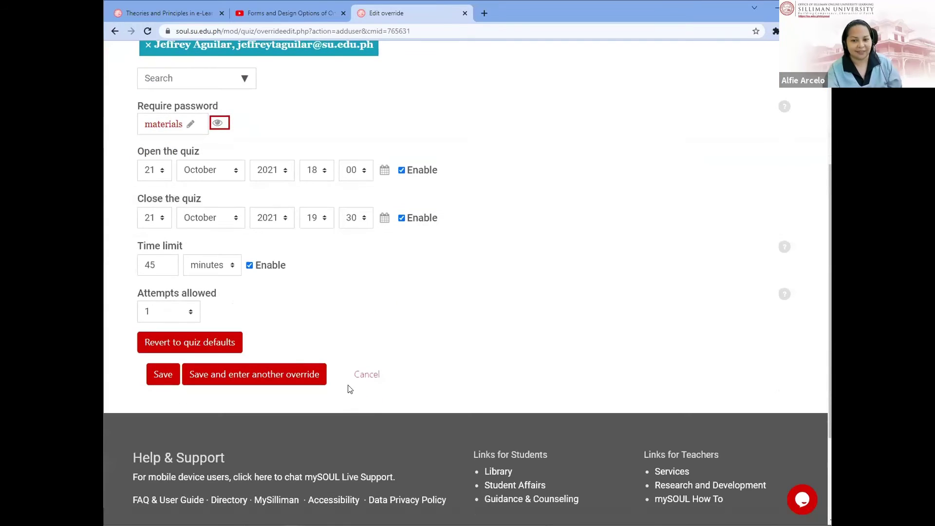
Step: Cancel the Edit override form without saving the override
left_click(368, 374)
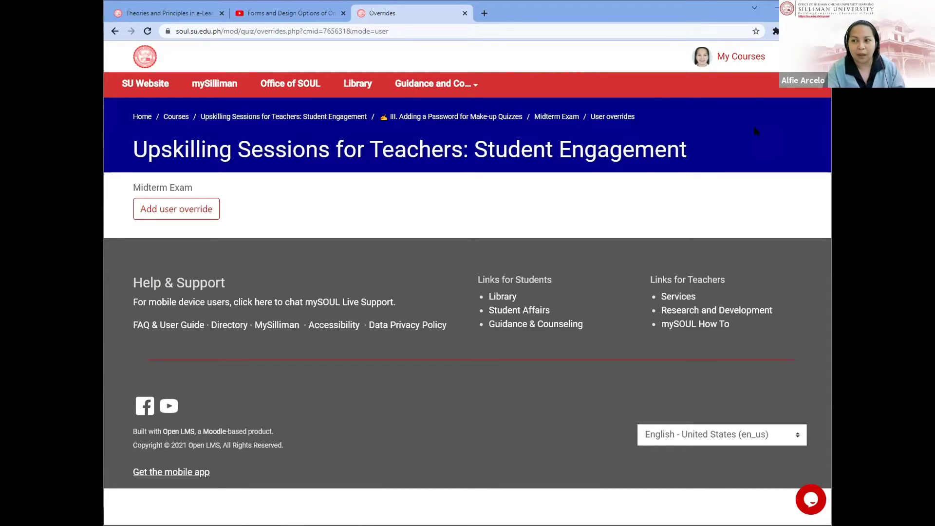
Step: Open the Upskilling Sessions for Teachers course from My Courses and browse its e-trainings list
left_click(743, 58)
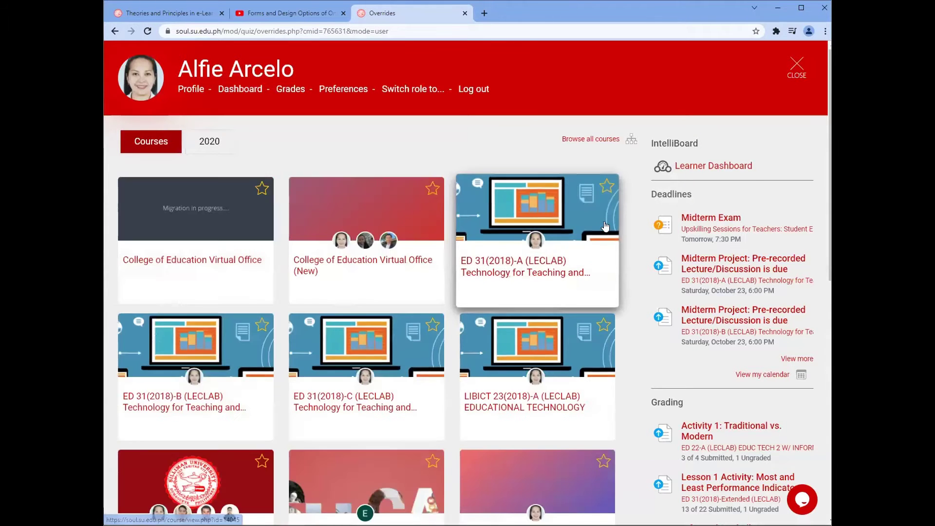
scroll(403, 261, "down", 5)
scroll(403, 260, "down", 5)
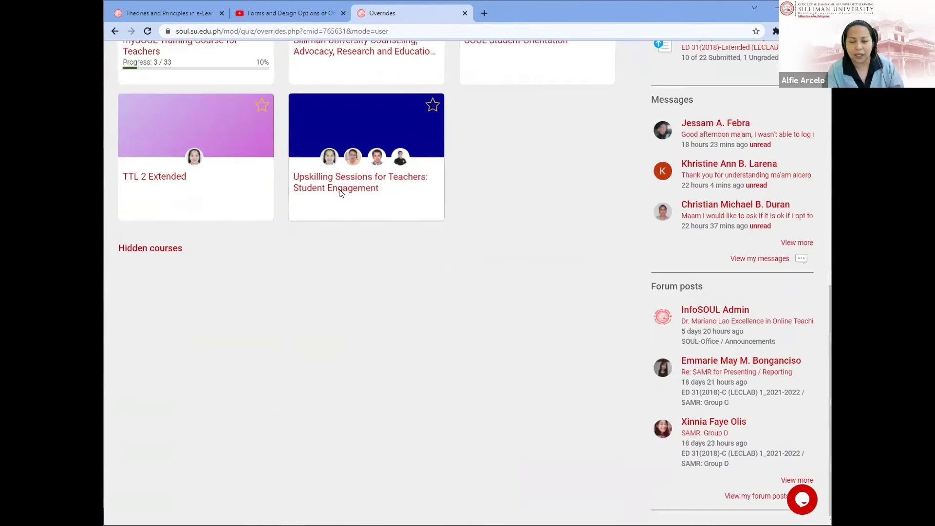
left_click(341, 187)
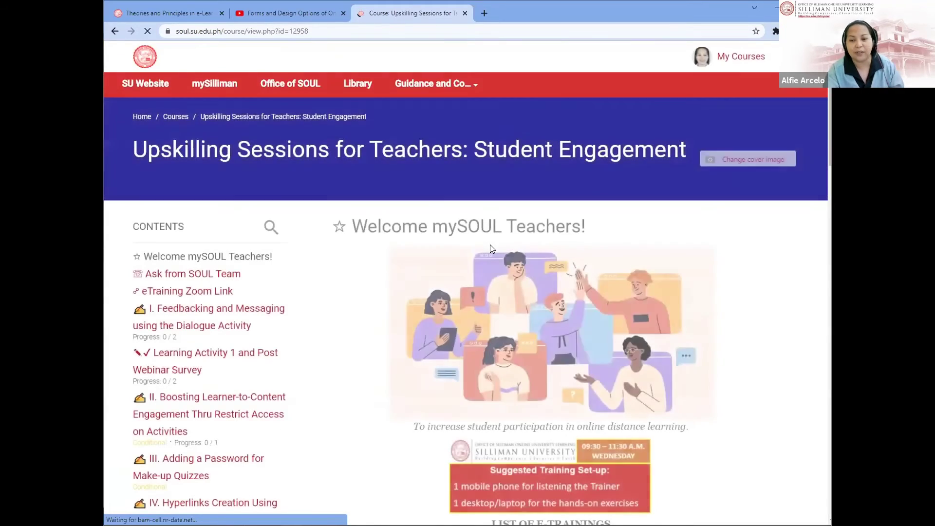
scroll(490, 249, "down", 1)
scroll(491, 248, "down", 8)
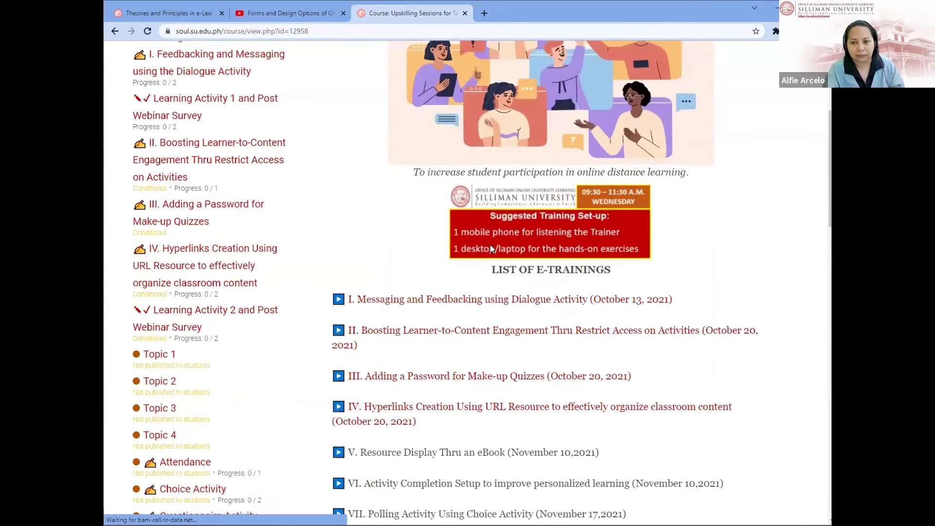
scroll(491, 249, "up", 3)
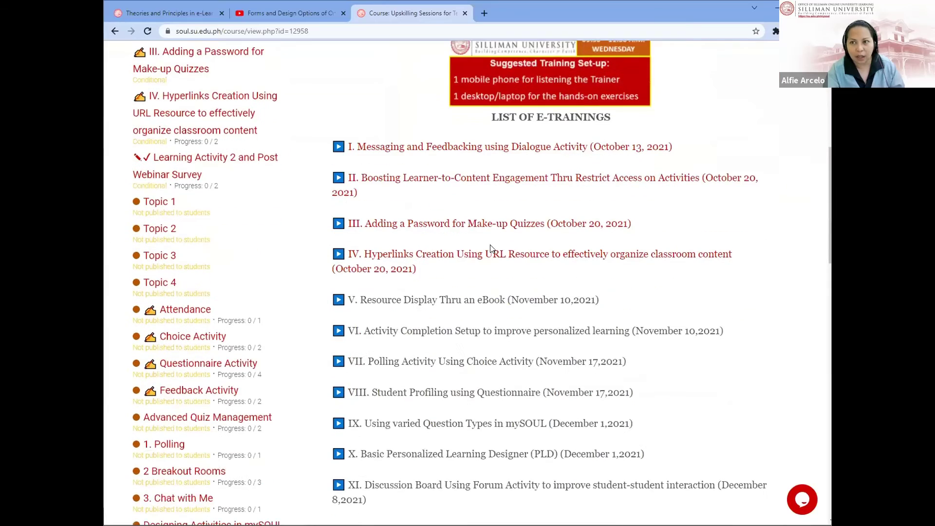
scroll(490, 249, "up", 6)
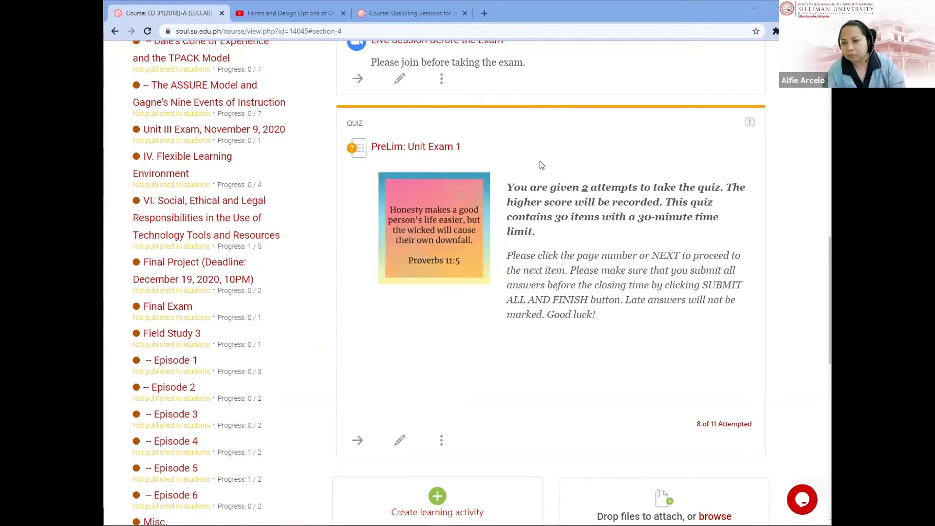
Step: Open the PreLim: Unit Exam 1 quiz and view its 10-attempt summary
left_click(427, 148)
scroll(518, 273, "down", 1)
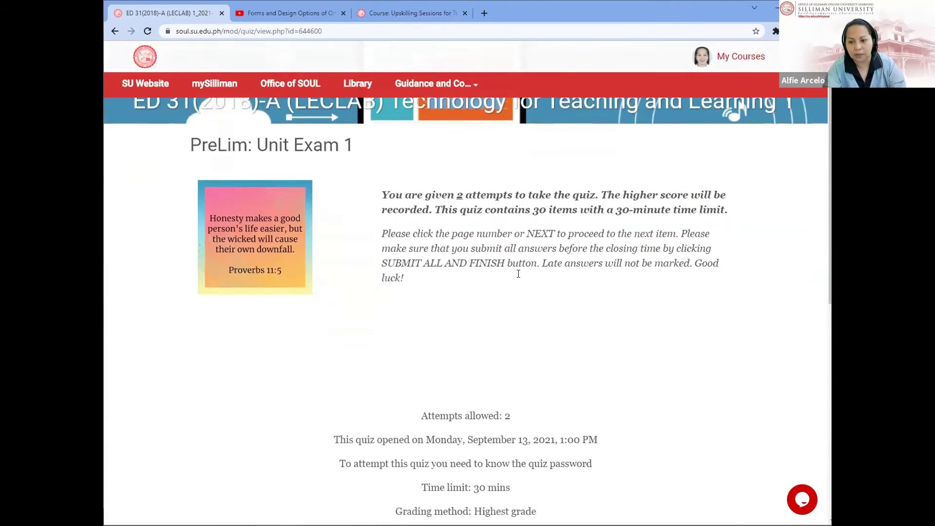
scroll(518, 274, "down", 5)
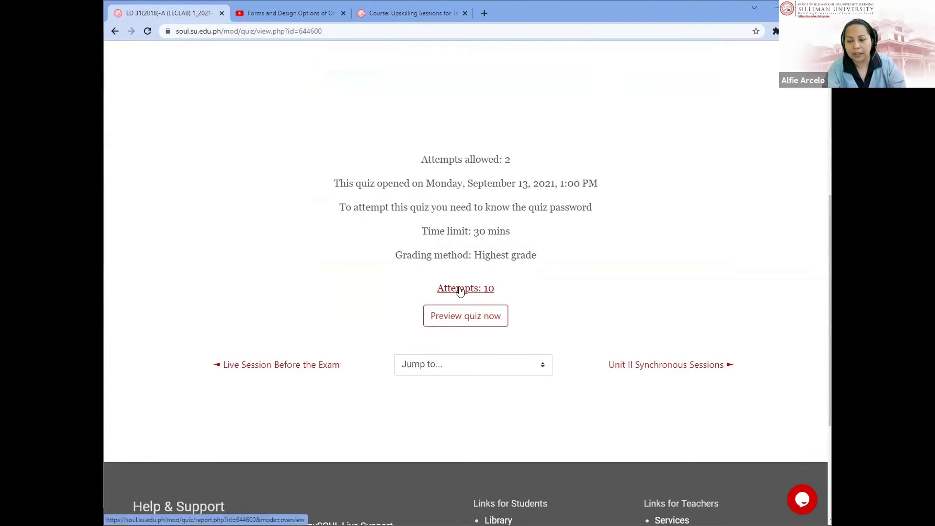
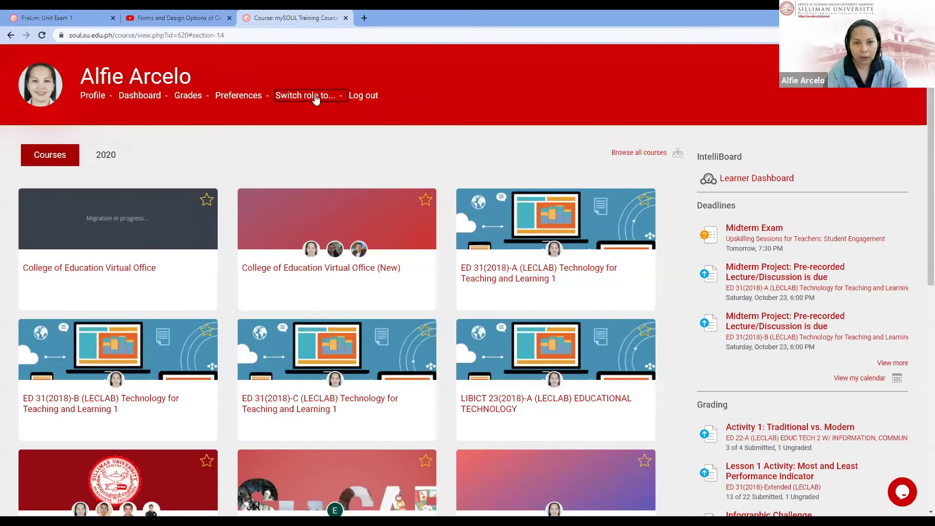
Step: Return from Switch role to the course page and jump to the SAFE EXAM BROWSER section
left_click(316, 98)
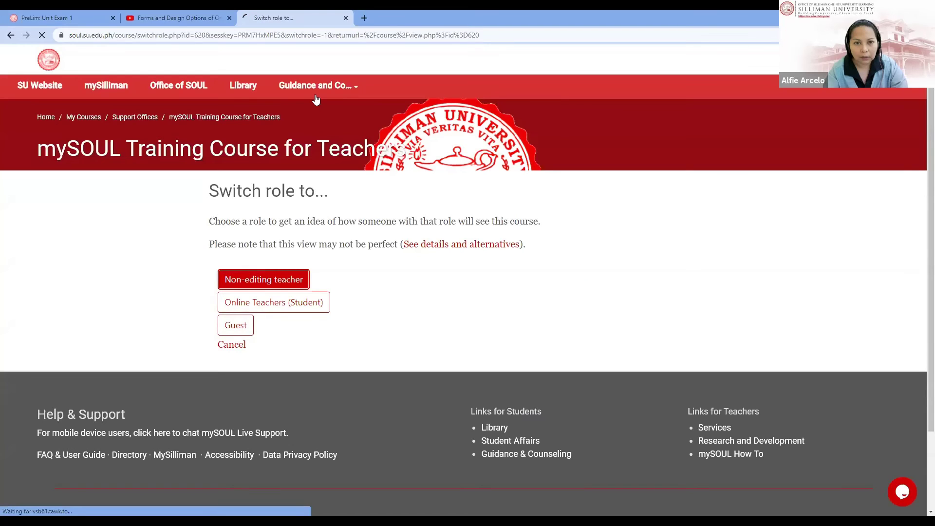
key("Return")
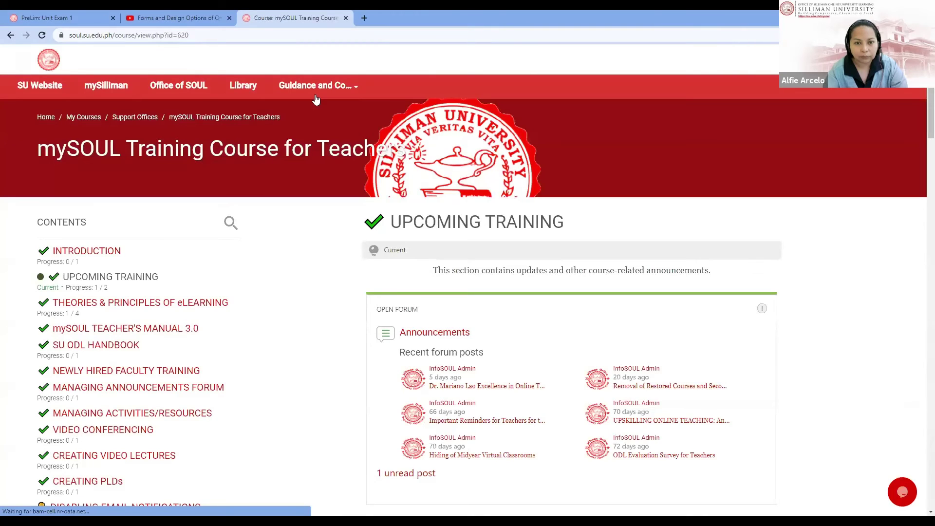
scroll(464, 229, "down", 5)
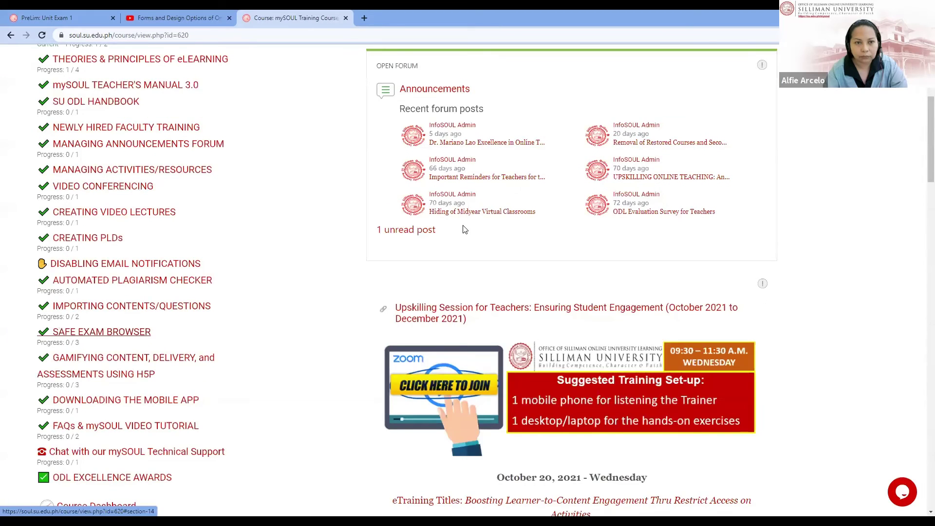
left_click(101, 332)
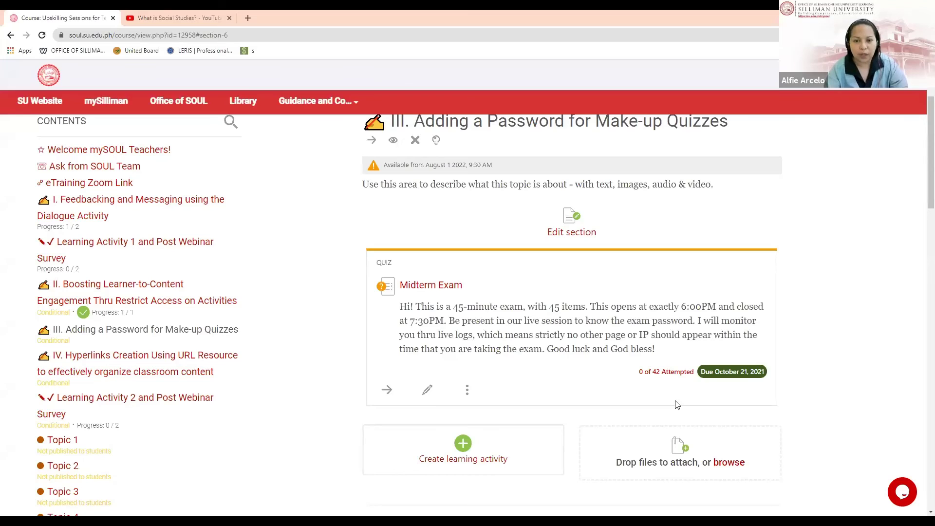
Step: Open the mySOUL Training Course for Teachers and jump to its SAFE EXAM BROWSER section
scroll(316, 154, "up", 2)
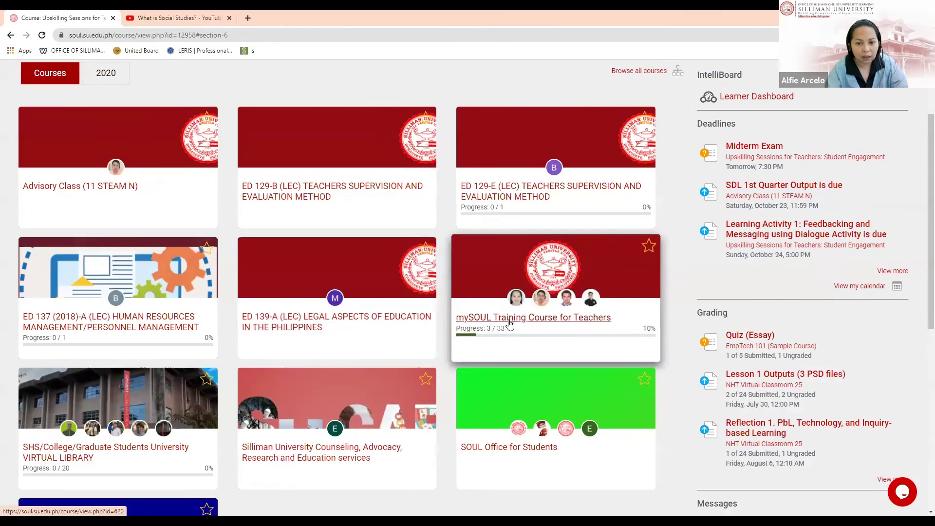
left_click(510, 322)
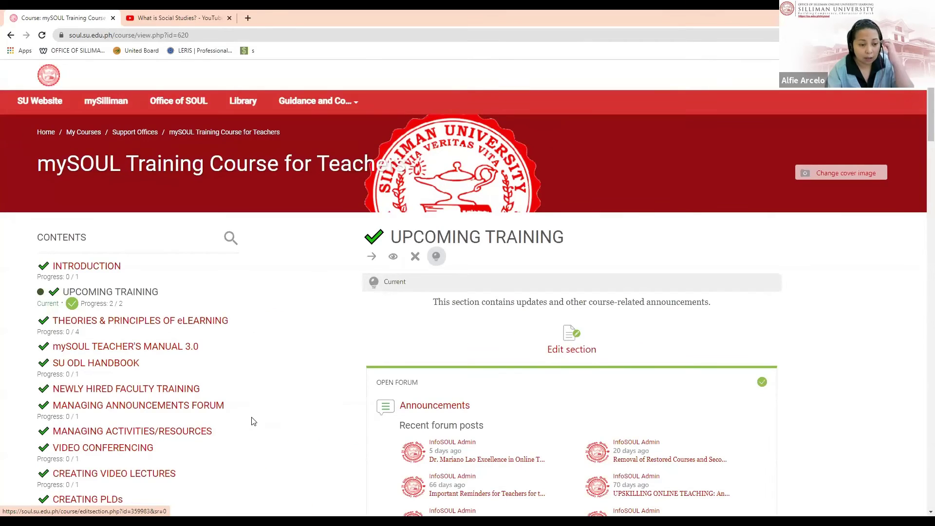
scroll(128, 388, "down", 8)
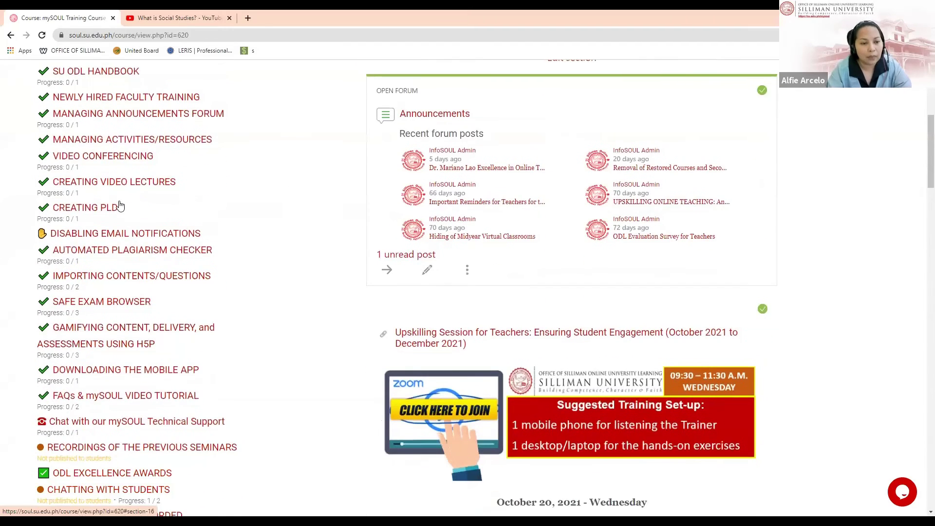
left_click(120, 205)
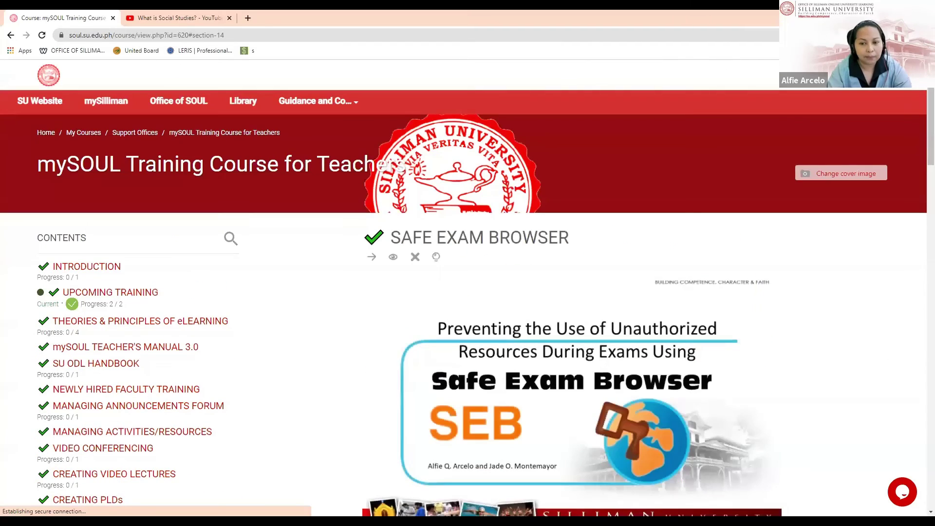
Step: Expand the Switch role to... list under Course administration to see available roles
left_click(900, 89)
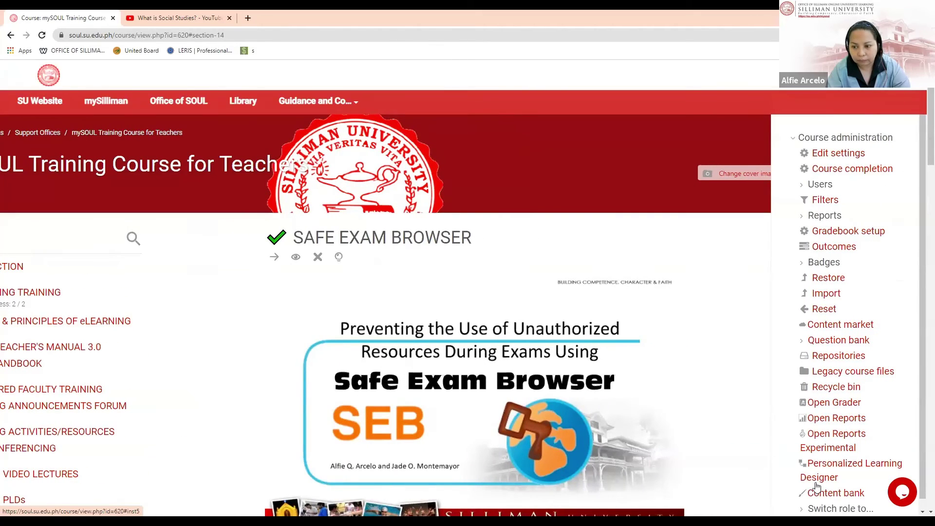
scroll(839, 498, "down", 1)
left_click(839, 498)
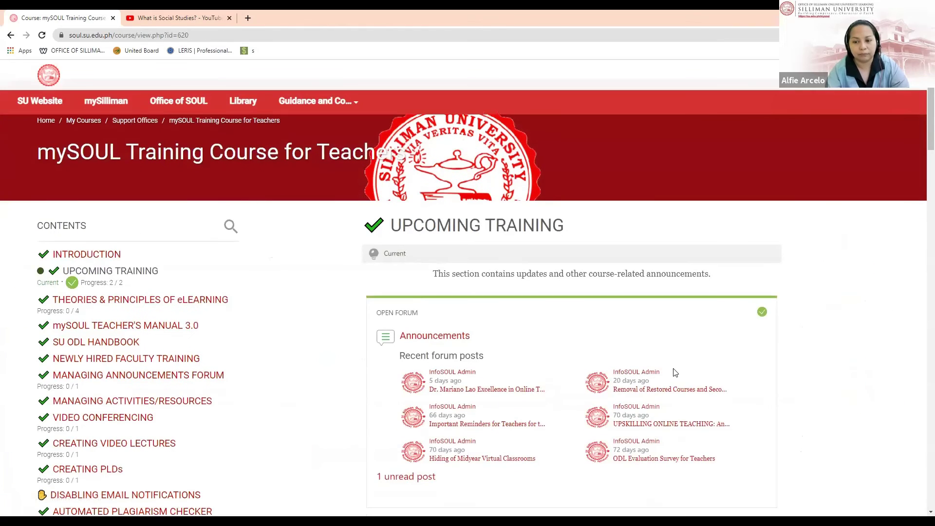
scroll(98, 190, "down", 8)
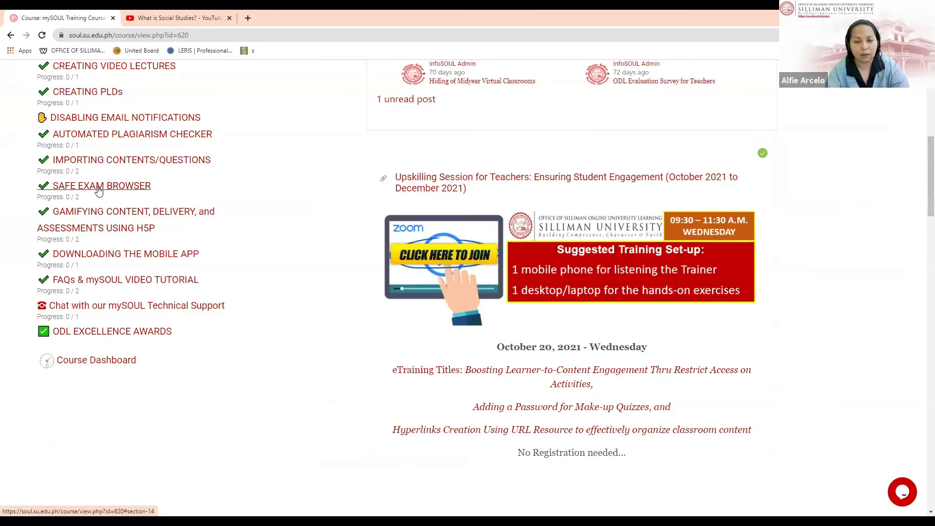
Step: Open the Safe Exam Browser quiz from its section and zoom the page in
left_click(99, 189)
scroll(463, 252, "down", 10)
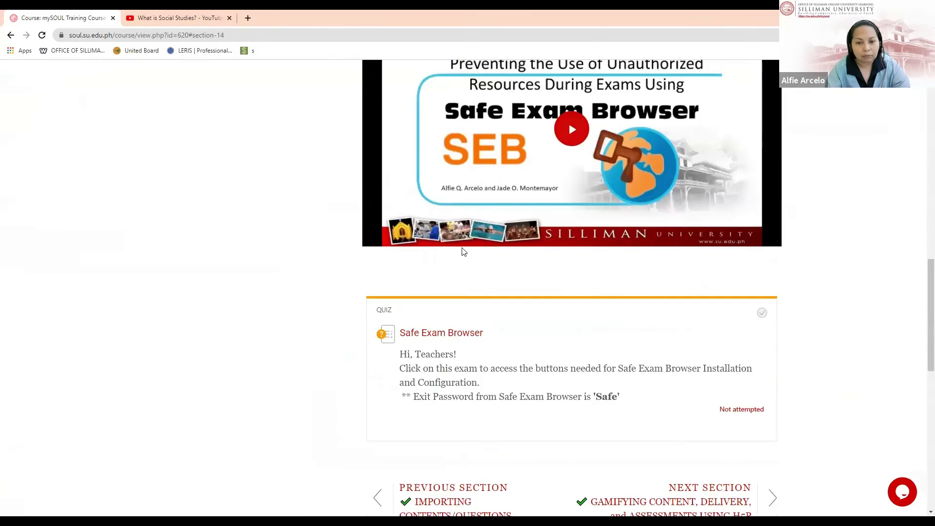
scroll(464, 252, "down", 2)
left_click(443, 236)
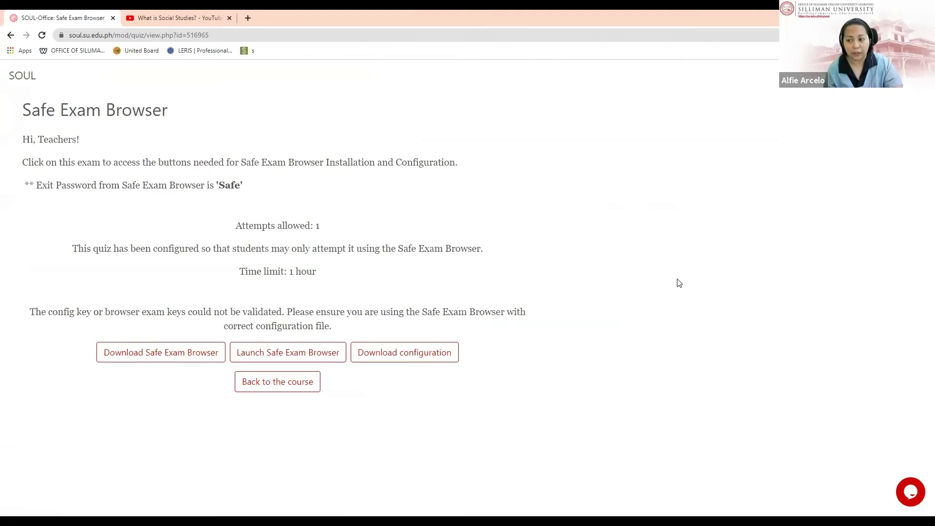
key("ctrl+plus")
key("ctrl+plus")
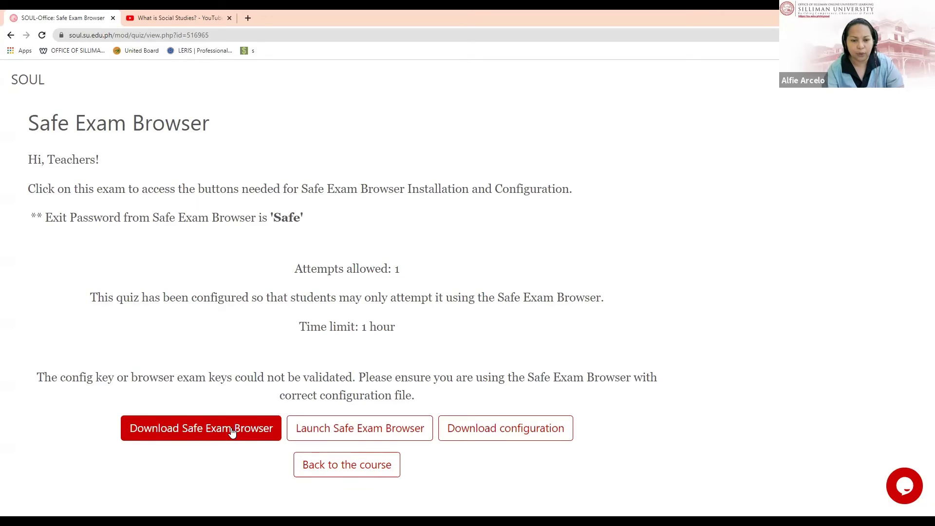
Step: Visit the Safe Exam Browser download site, come back, and download config.seb
left_click(232, 432)
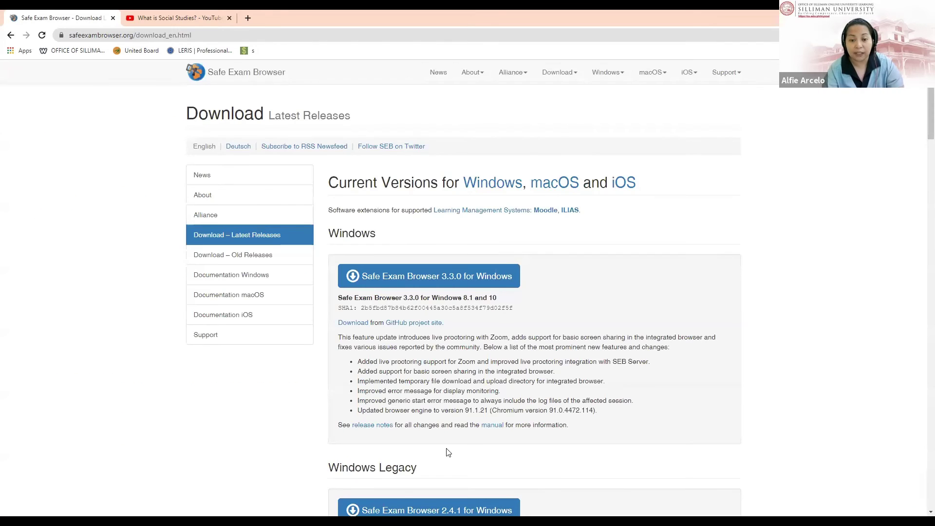
left_click(10, 36)
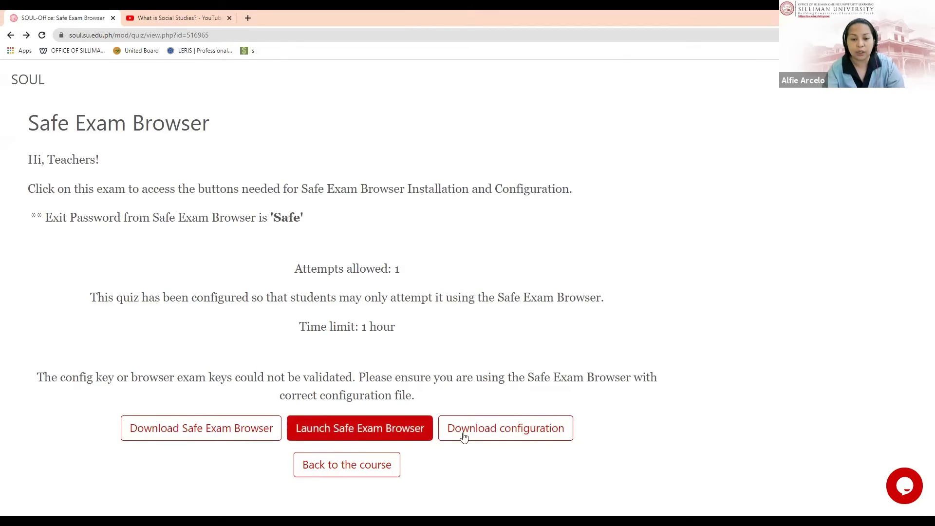
left_click(486, 432)
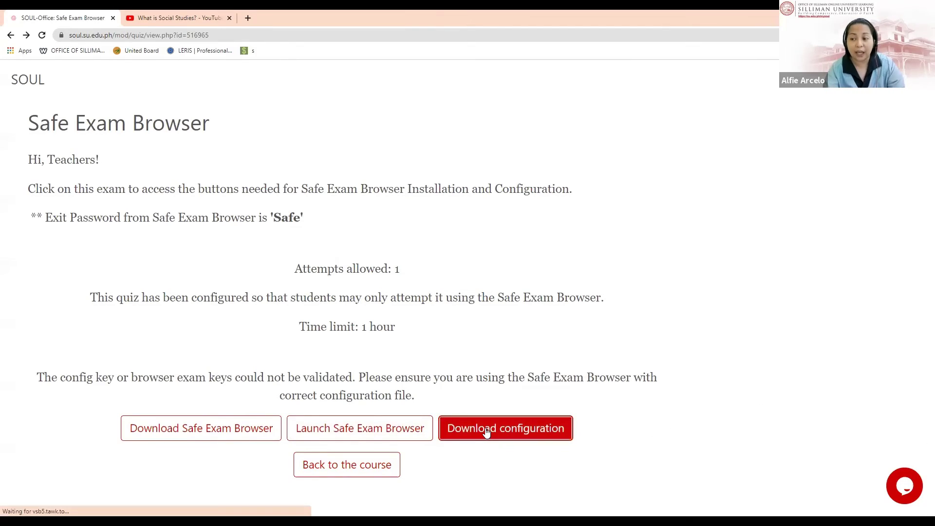